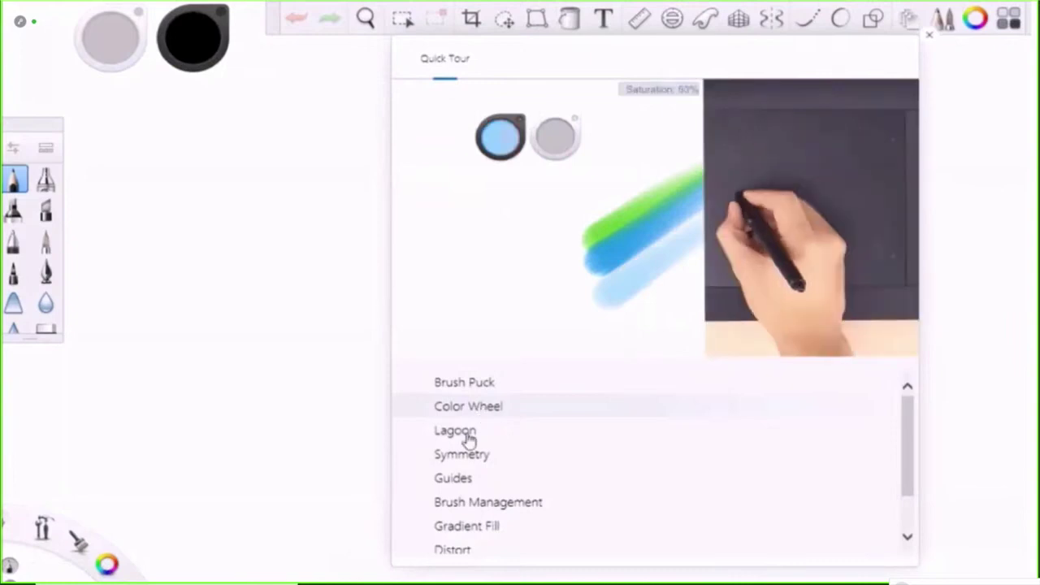
Step: Play the Quick Tour clips on Lagoon, Symmetry, Guides, Brush Management, Gradient Fill, Distort, FlipBook and Perspective tools
click(467, 434)
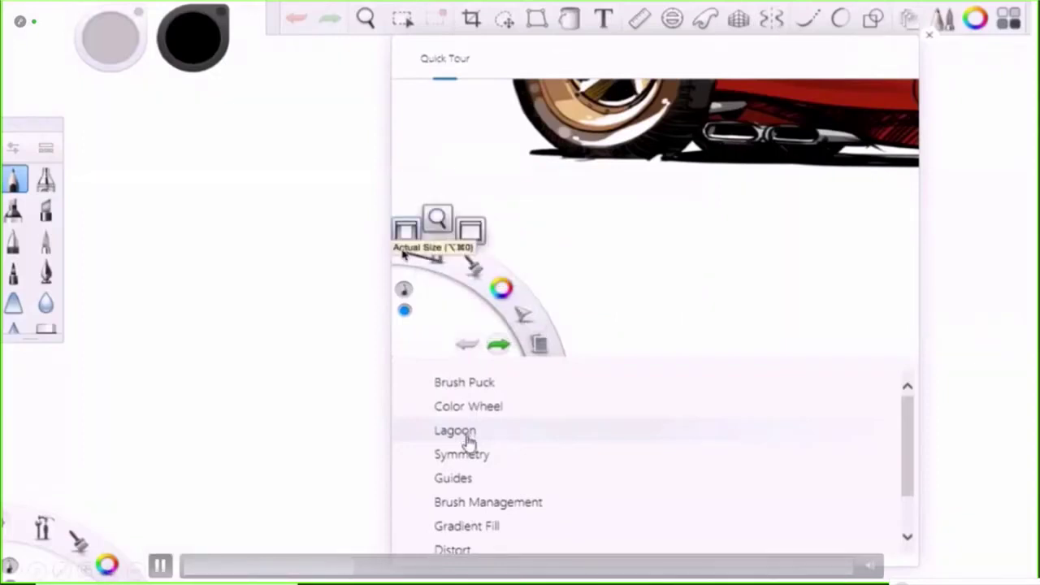
click(463, 461)
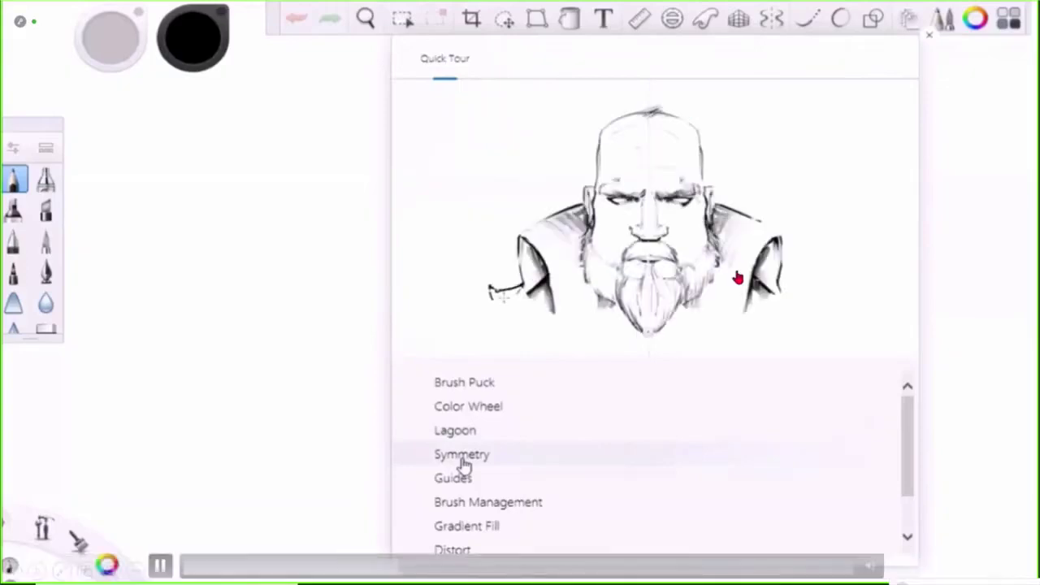
click(455, 479)
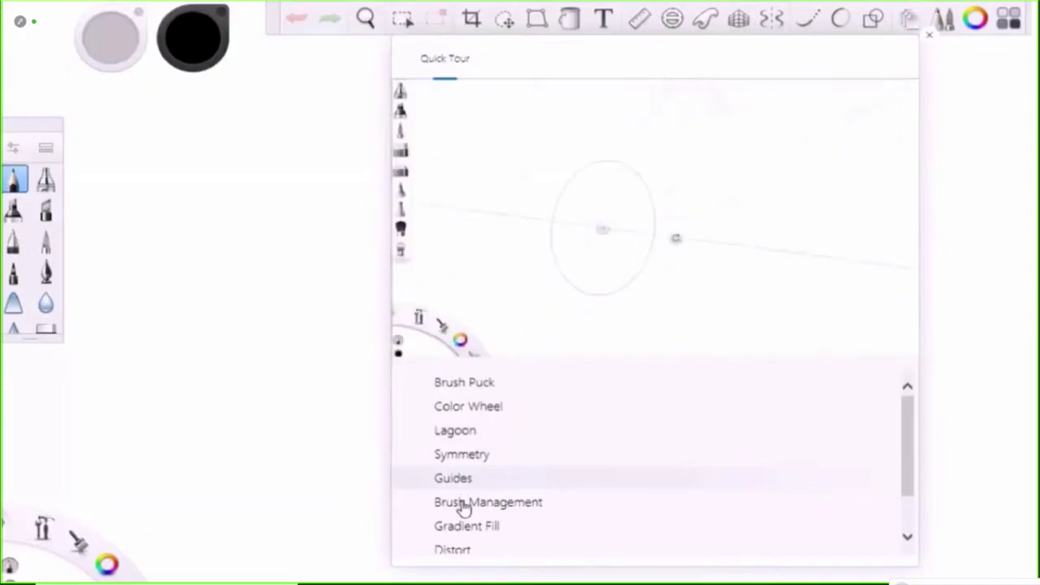
click(463, 503)
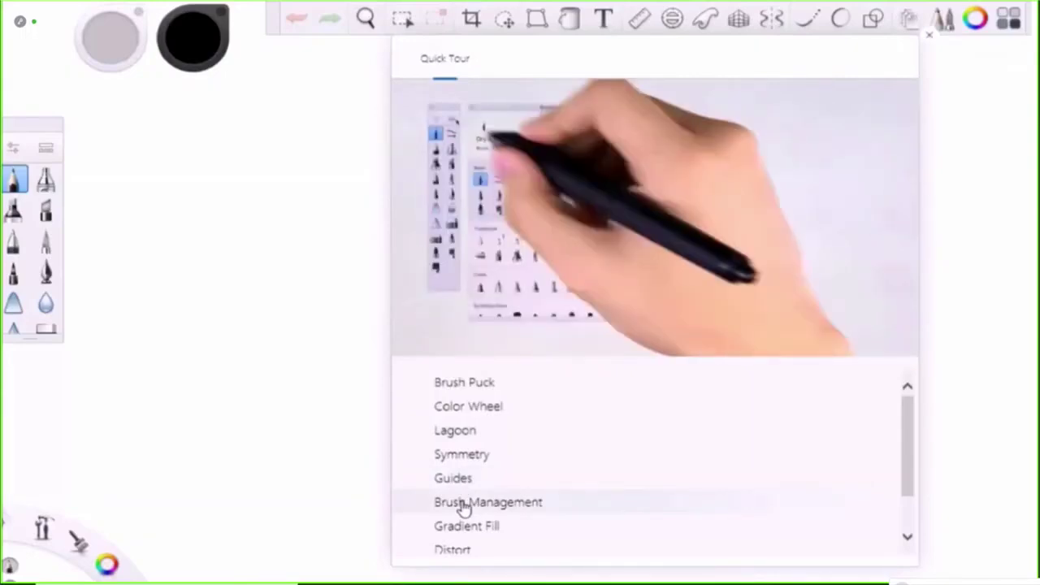
drag(904, 422, 904, 464)
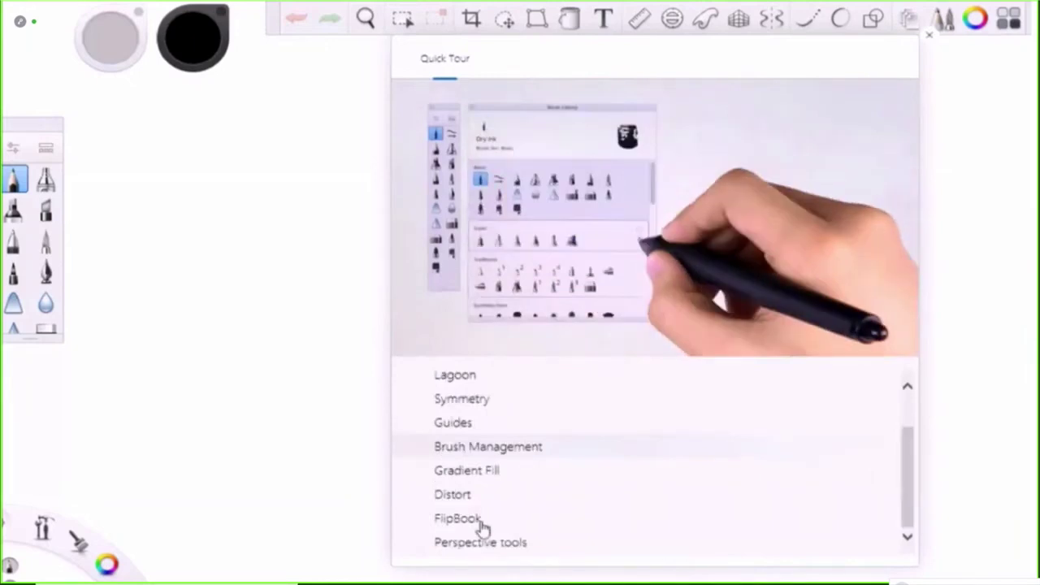
click(474, 479)
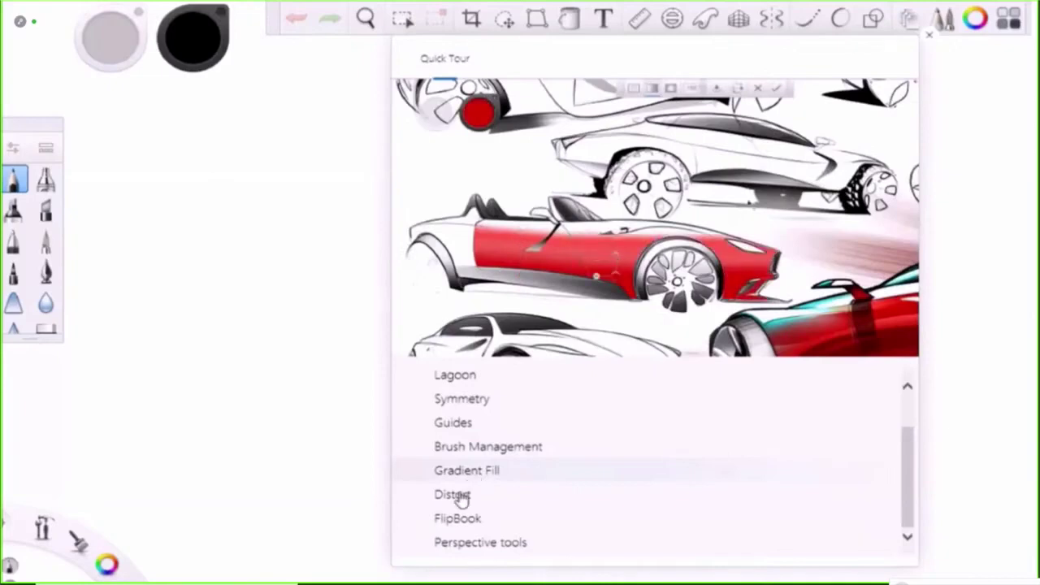
click(460, 497)
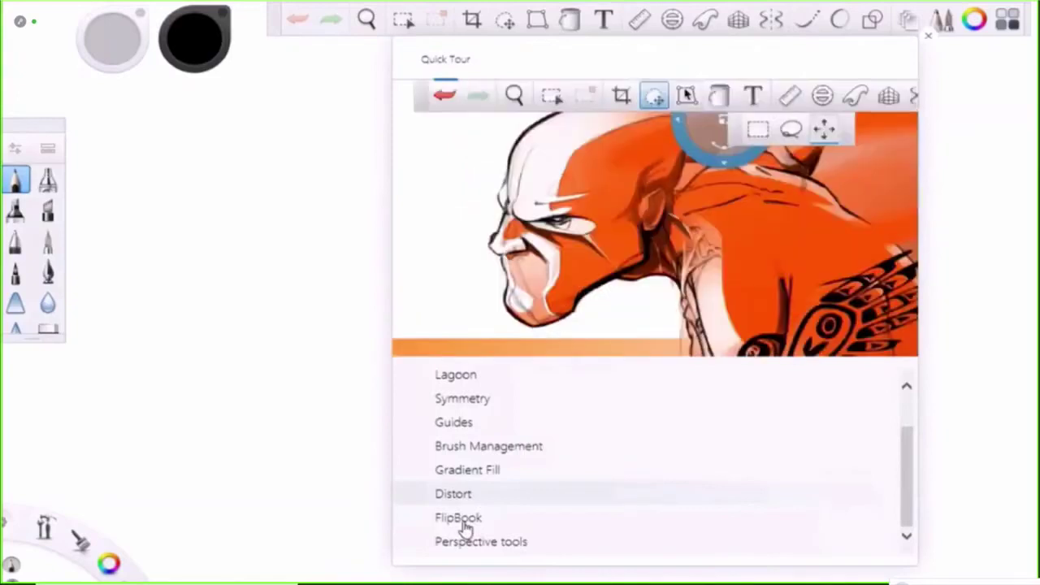
click(466, 529)
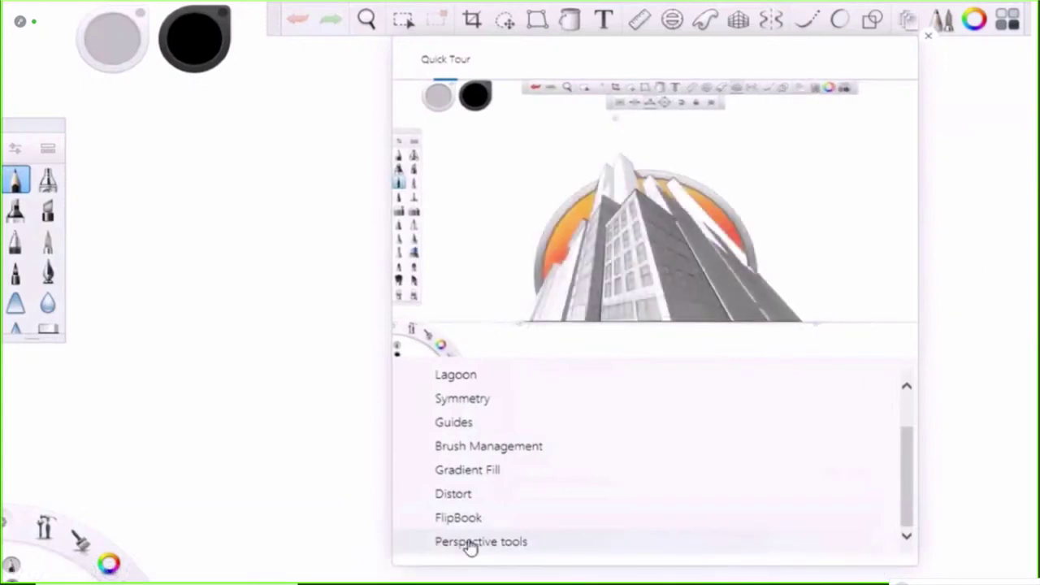
click(471, 549)
Step: Leave the presentation and switch to Autodesk SketchBook with its blank untitled canvas
click(961, 316)
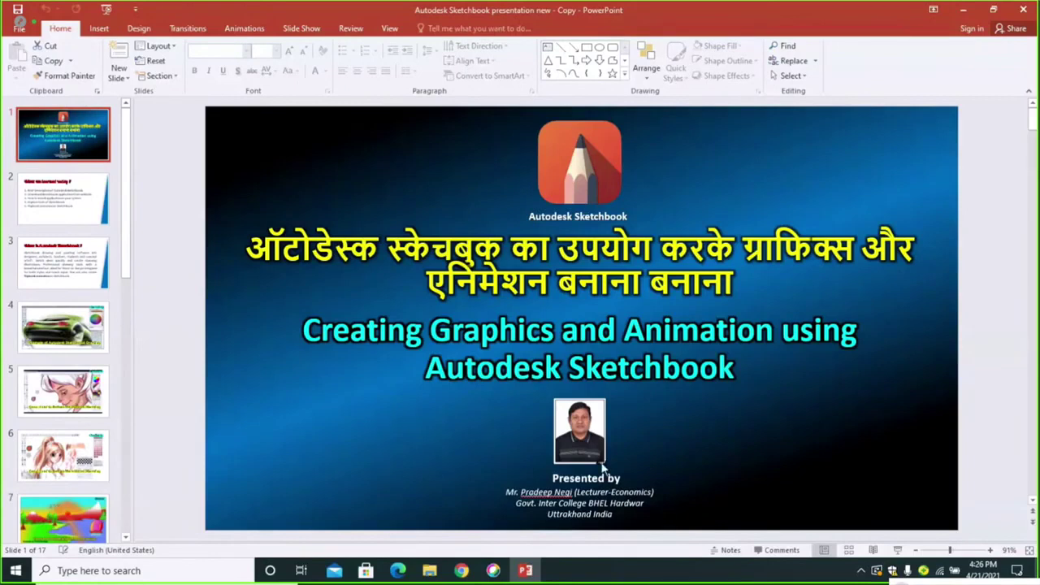
click(962, 14)
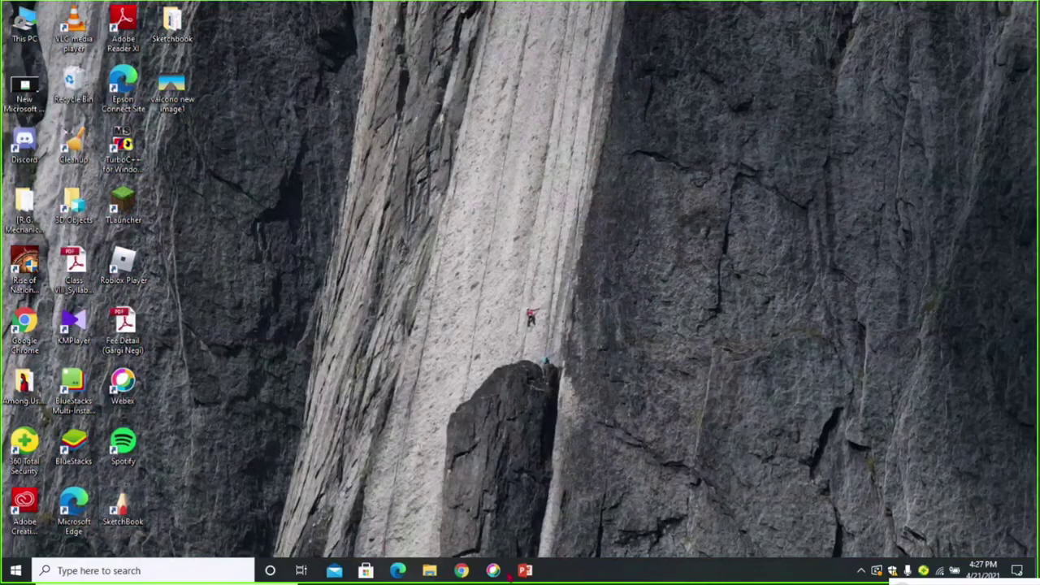
mouse_move(494, 572)
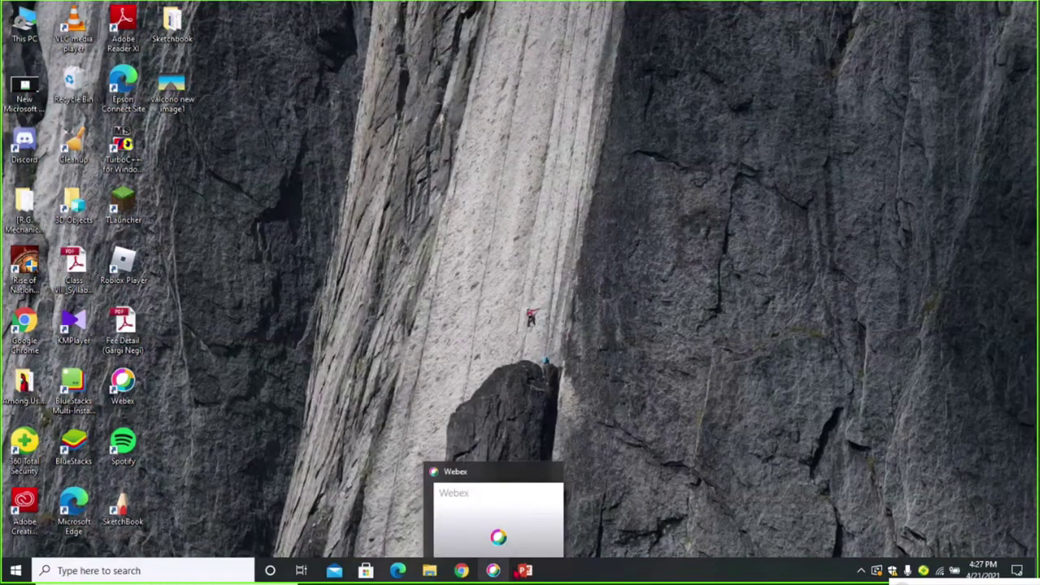
click(525, 570)
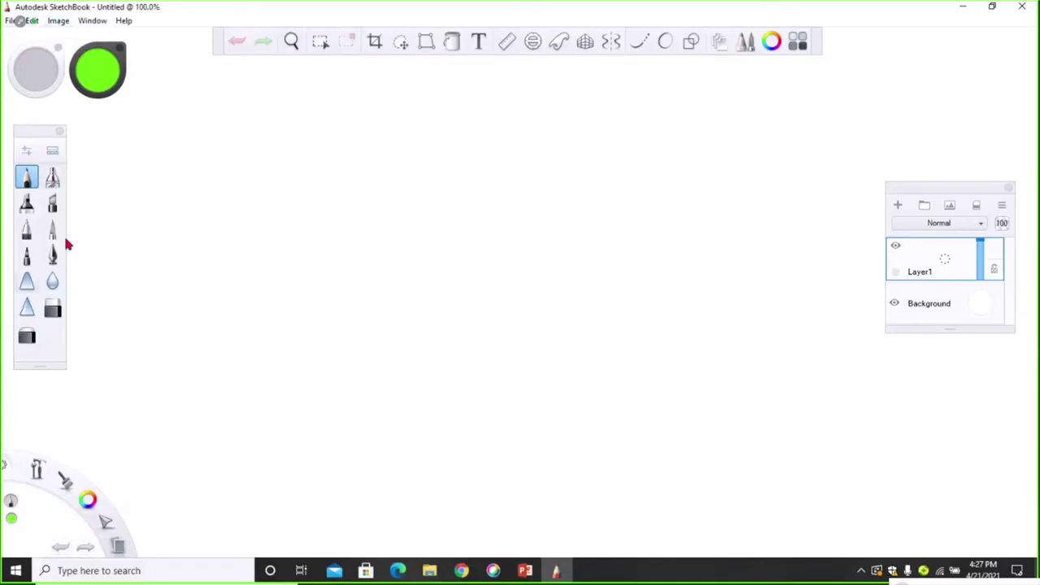
Step: Resize the canvas to 900 pixels wide and 600 pixels high
click(59, 21)
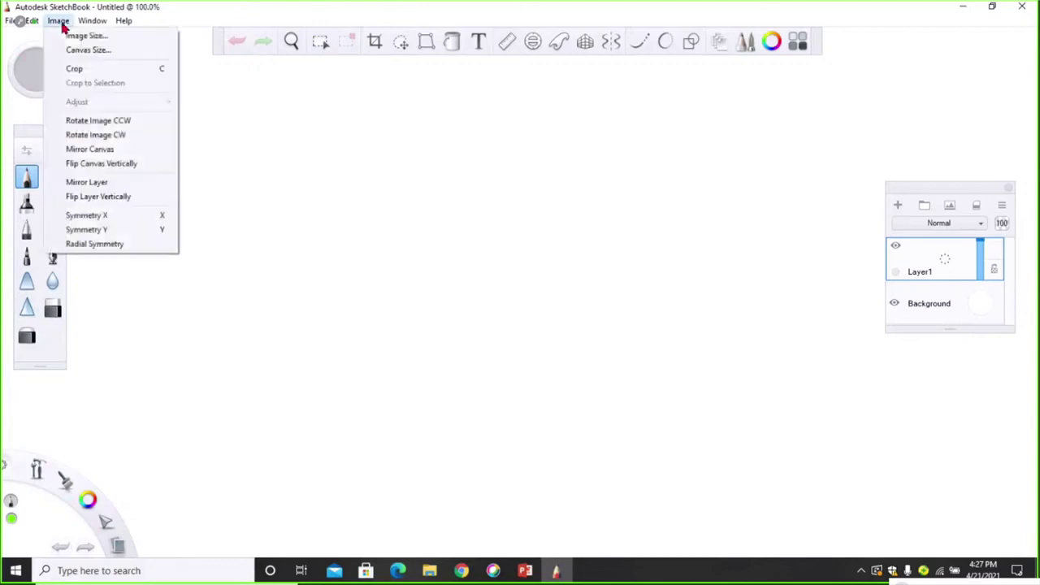
click(103, 52)
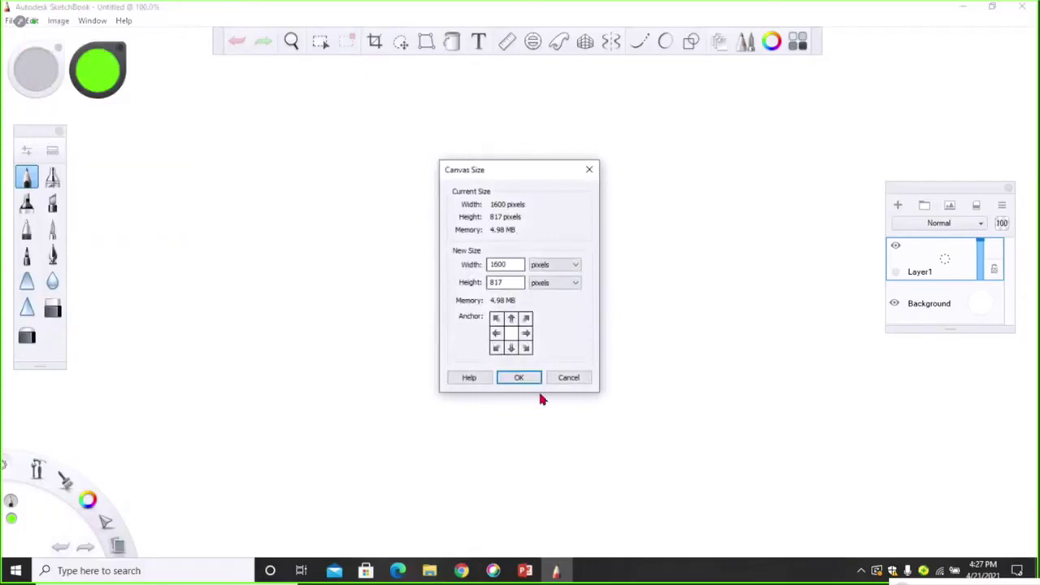
click(515, 281)
click(512, 264)
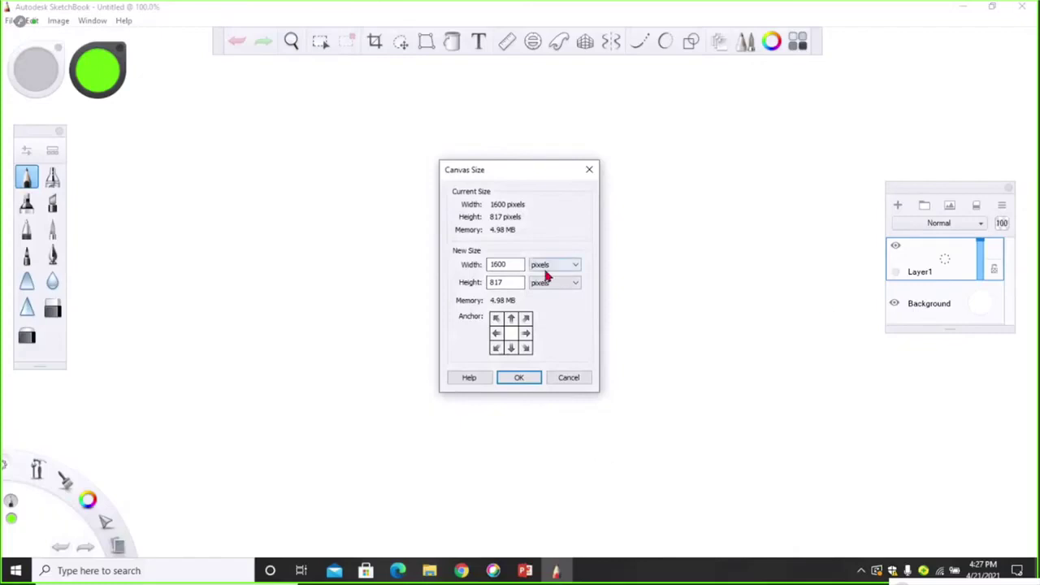
click(506, 264)
drag(515, 264, 488, 264)
text(900)
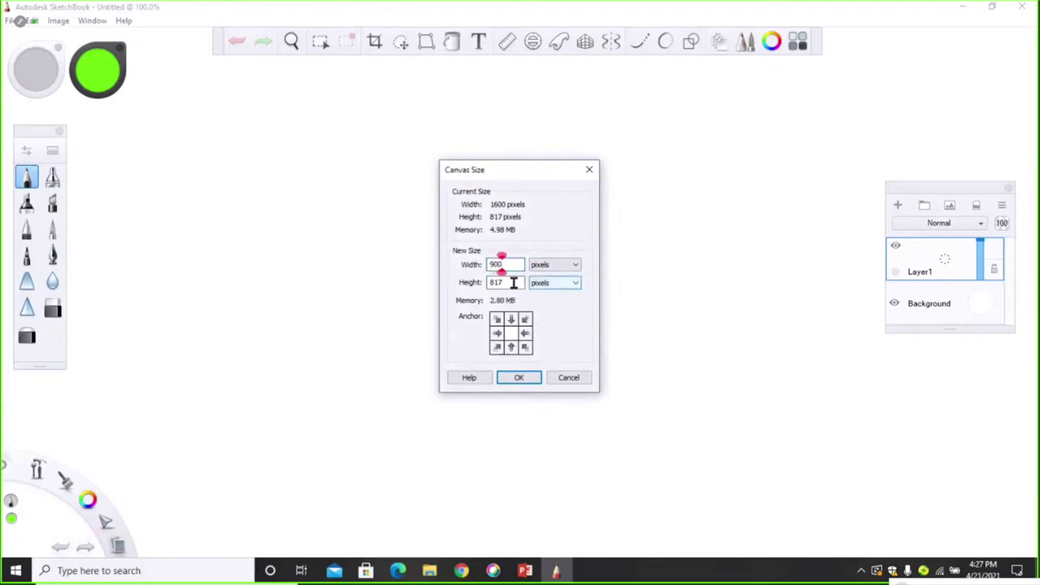
drag(515, 282, 492, 282)
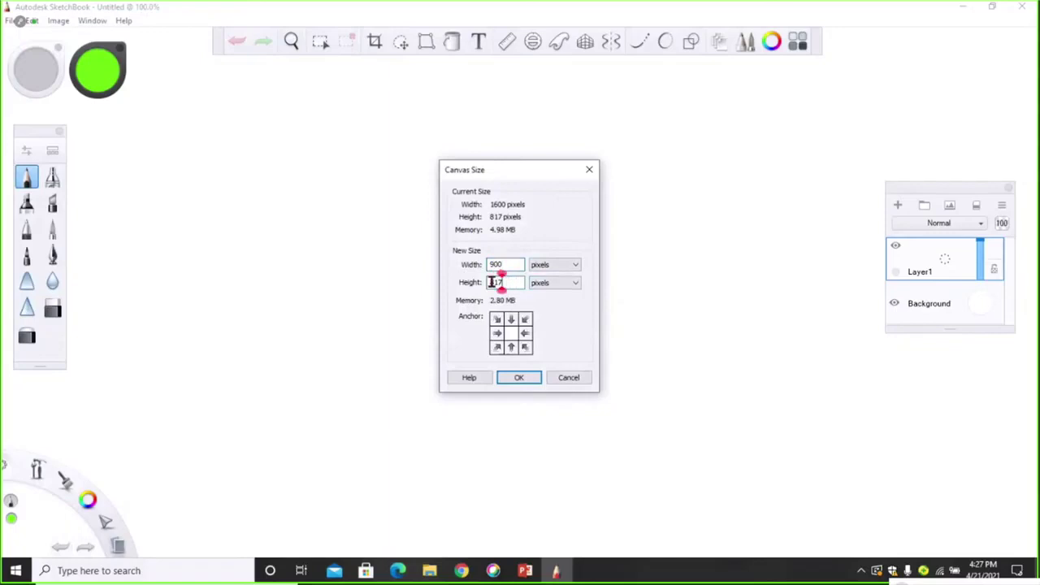
text(600)
click(526, 373)
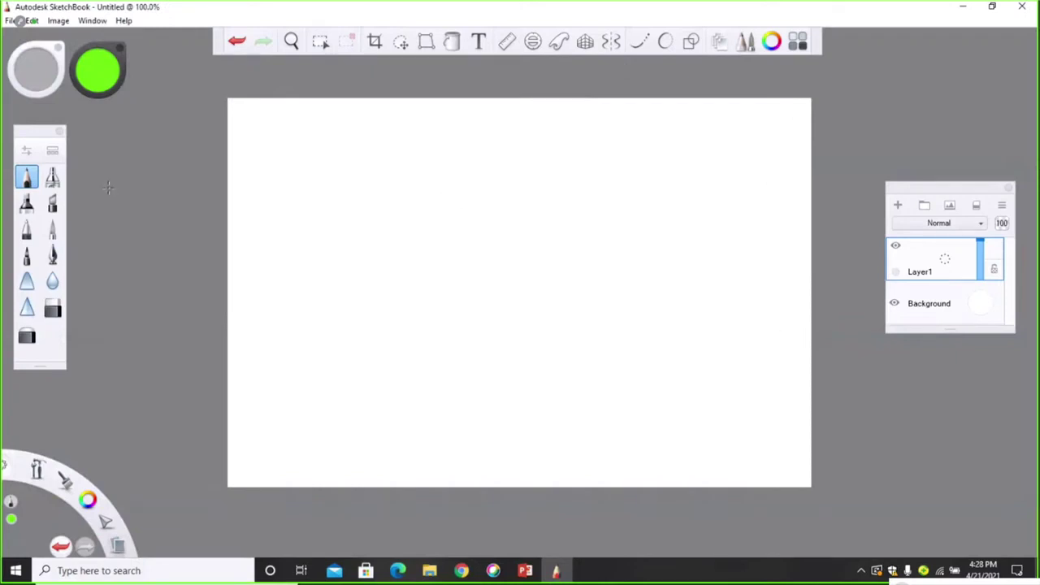
Step: Show the Brush Library, move it clear of the toolbar, and choose the Pencil from the Basic set
click(52, 154)
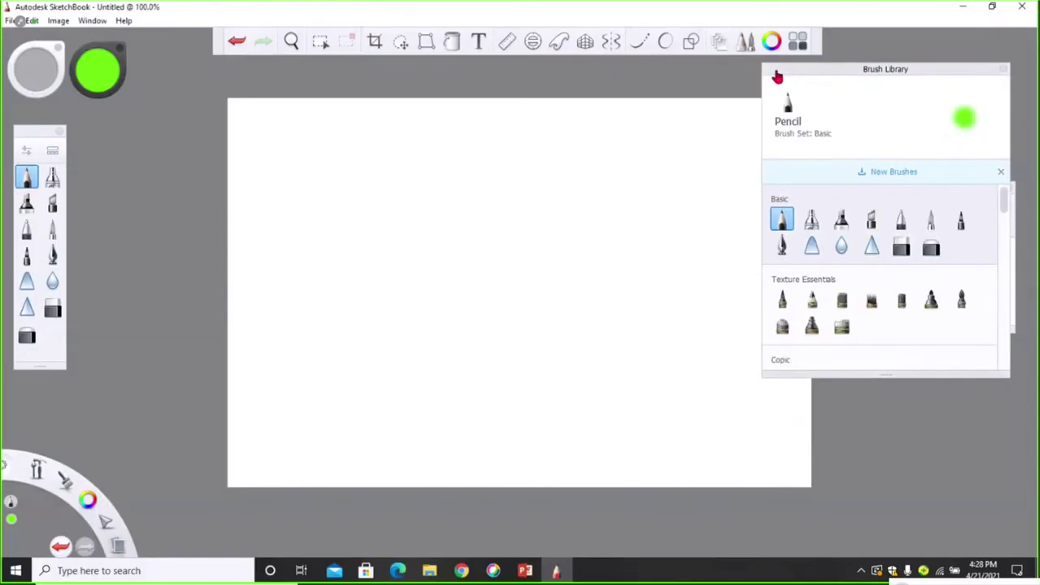
drag(776, 75, 785, 186)
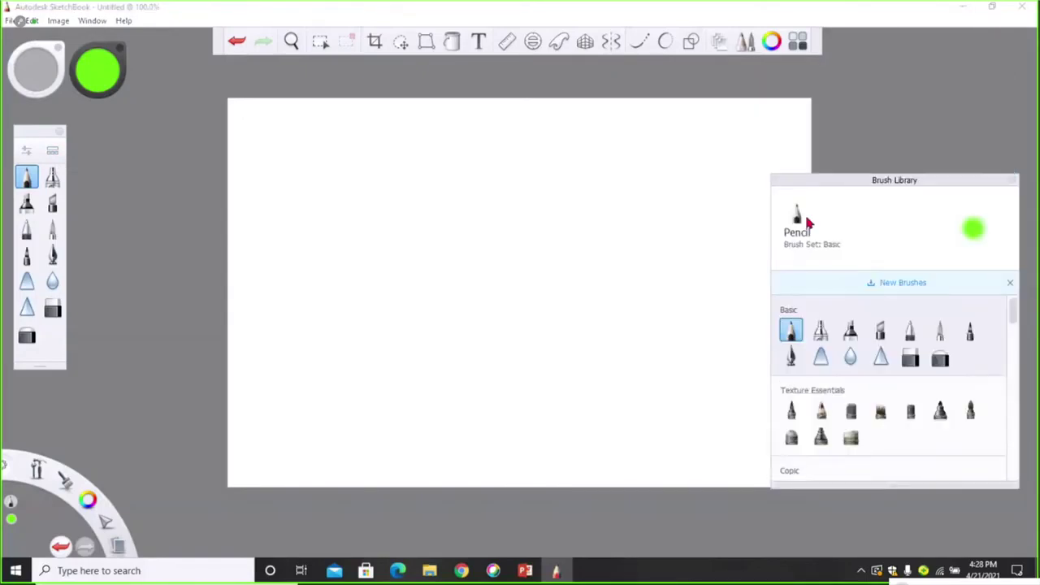
click(793, 332)
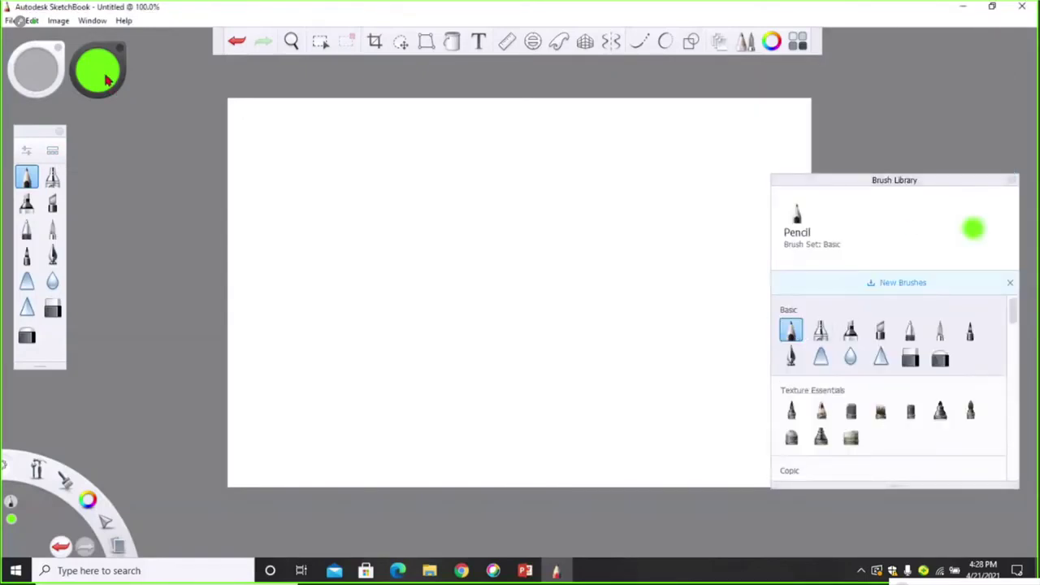
Step: Change the brush colour to blue and draw a thin, slightly wavy pencil line near the canvas's upper-left corner
click(105, 79)
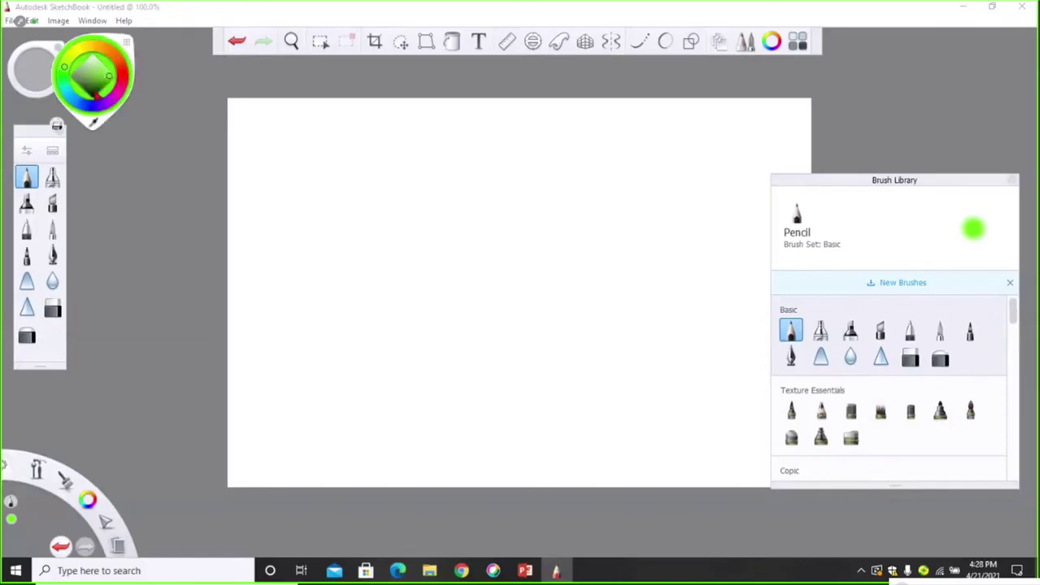
mouse_move(89, 112)
mouse_down()
mouse_move(104, 80)
mouse_move(96, 88)
mouse_up()
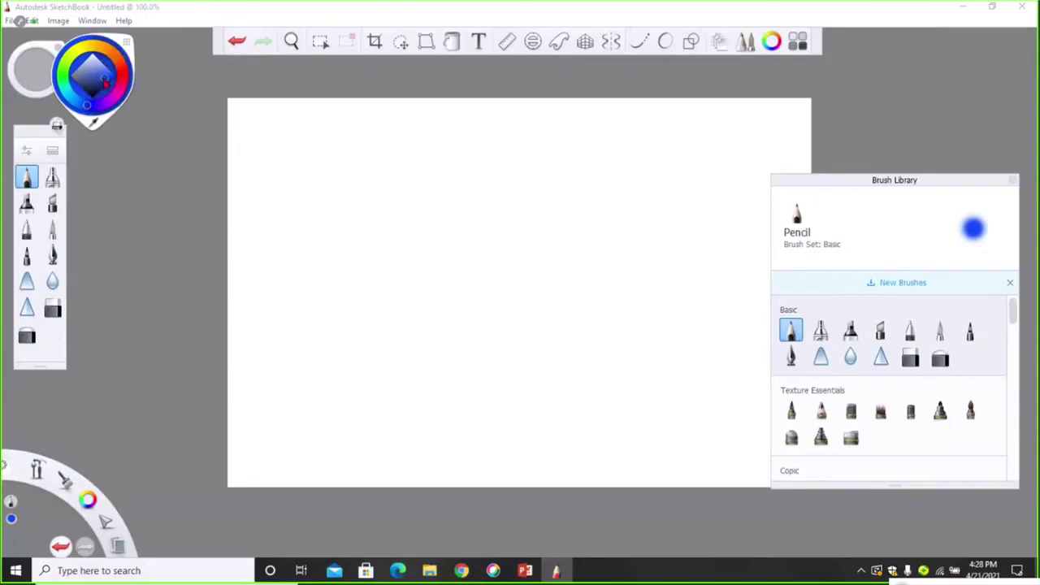
click(127, 44)
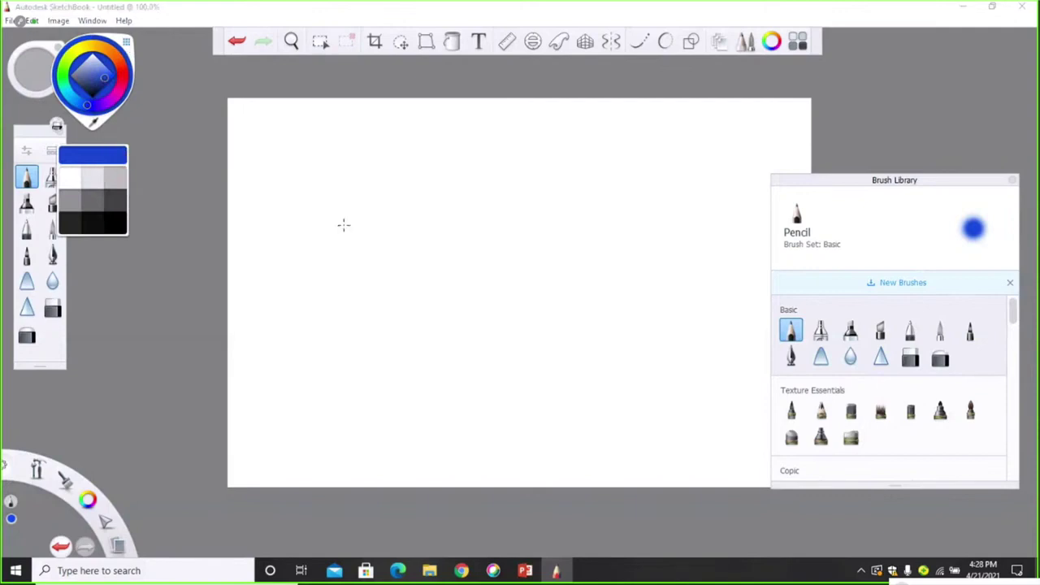
mouse_move(286, 162)
mouse_down()
mouse_move(382, 149)
mouse_move(424, 156)
mouse_up()
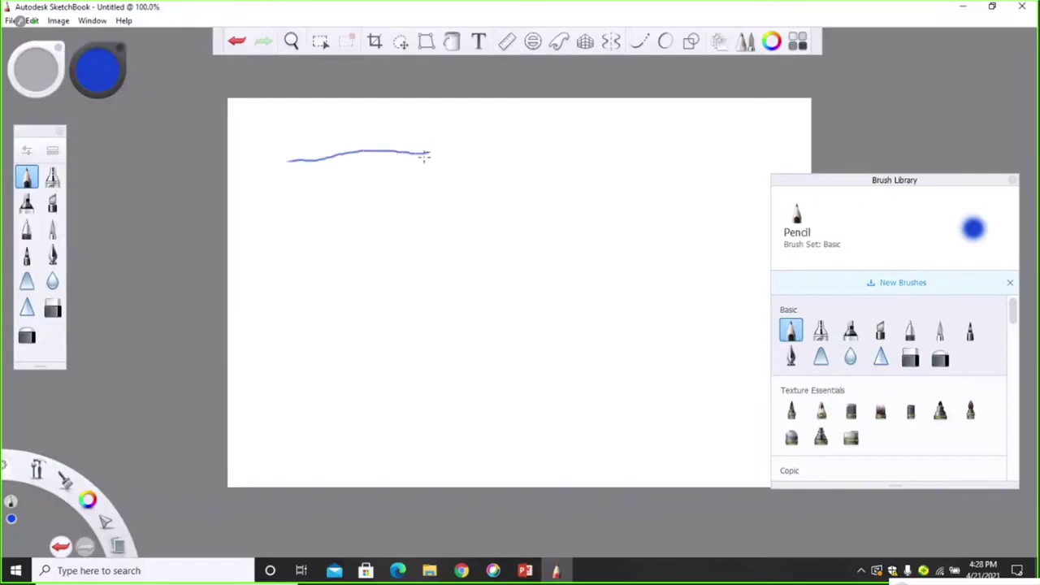
Step: Spray a soft blue Airbrush stroke just below the pencil line and set the Airbrush size to 118
click(52, 179)
mouse_move(300, 184)
mouse_down()
mouse_move(374, 181)
mouse_move(323, 185)
mouse_up()
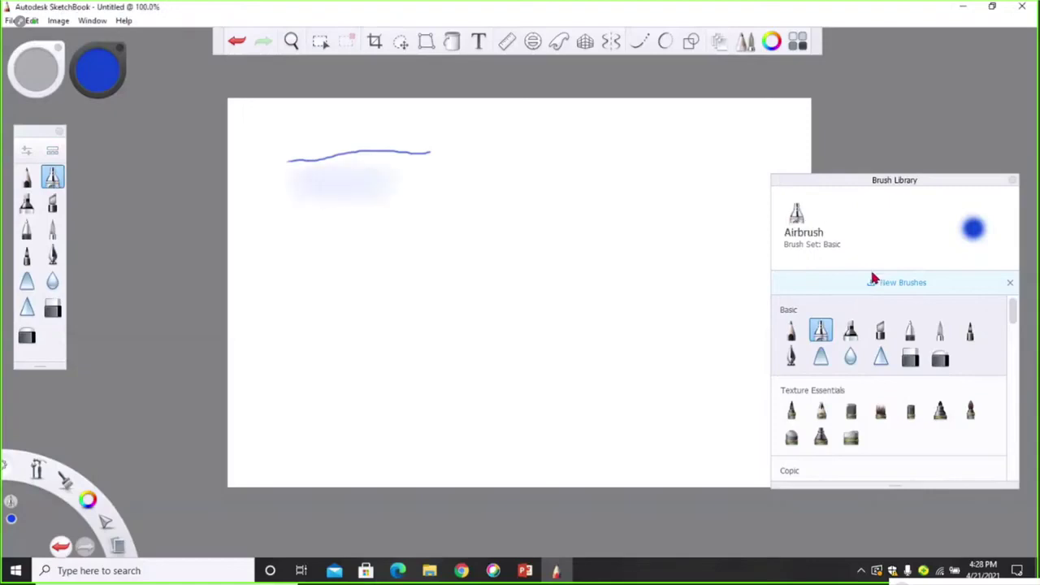
click(26, 152)
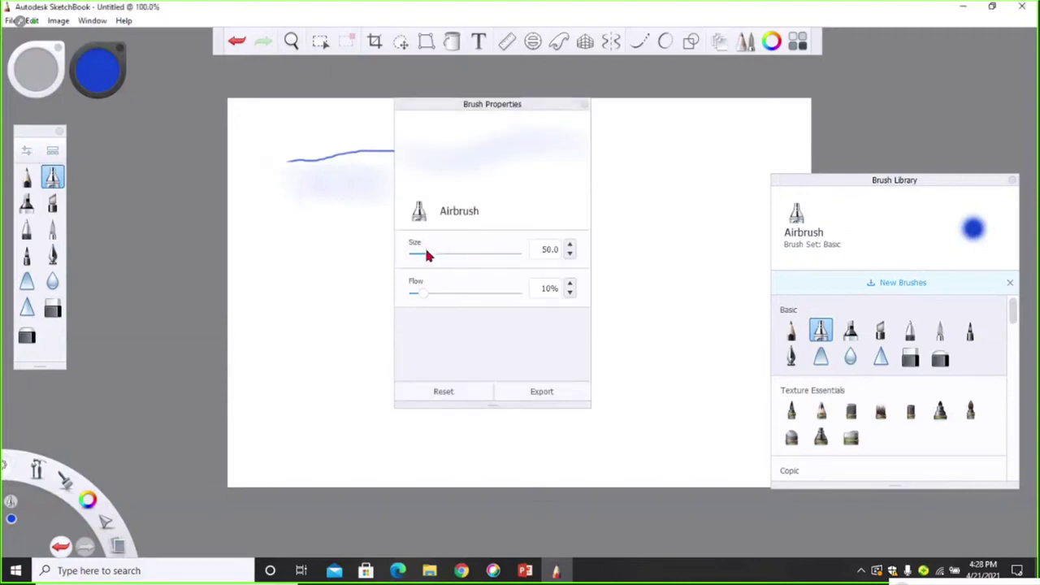
drag(432, 253, 461, 254)
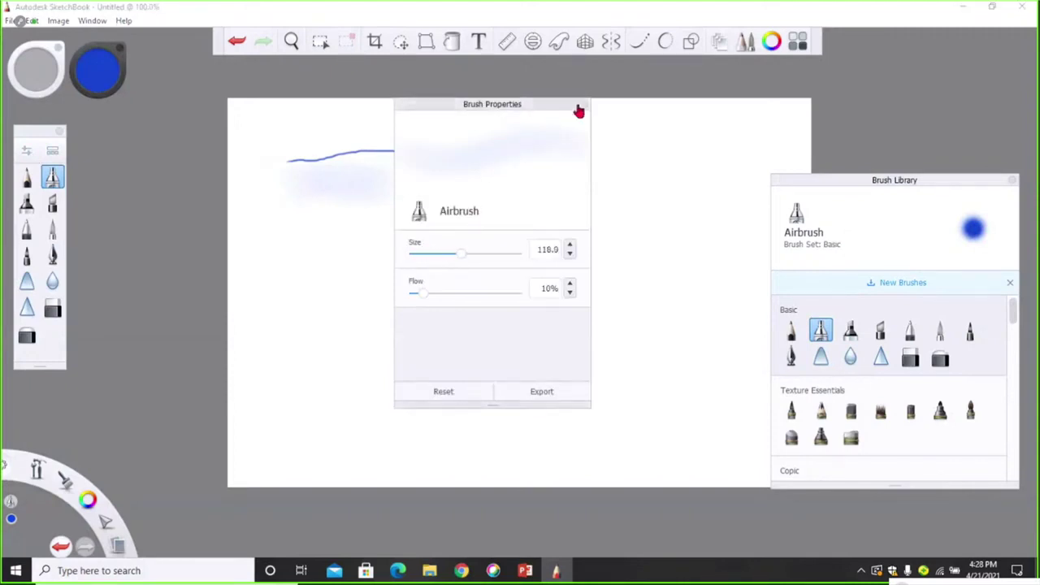
Step: Set the Pencil's size to 13.5 and opacity to 71%, and draw a thick wavy blue stroke below the airbrushed patch
click(27, 177)
click(27, 153)
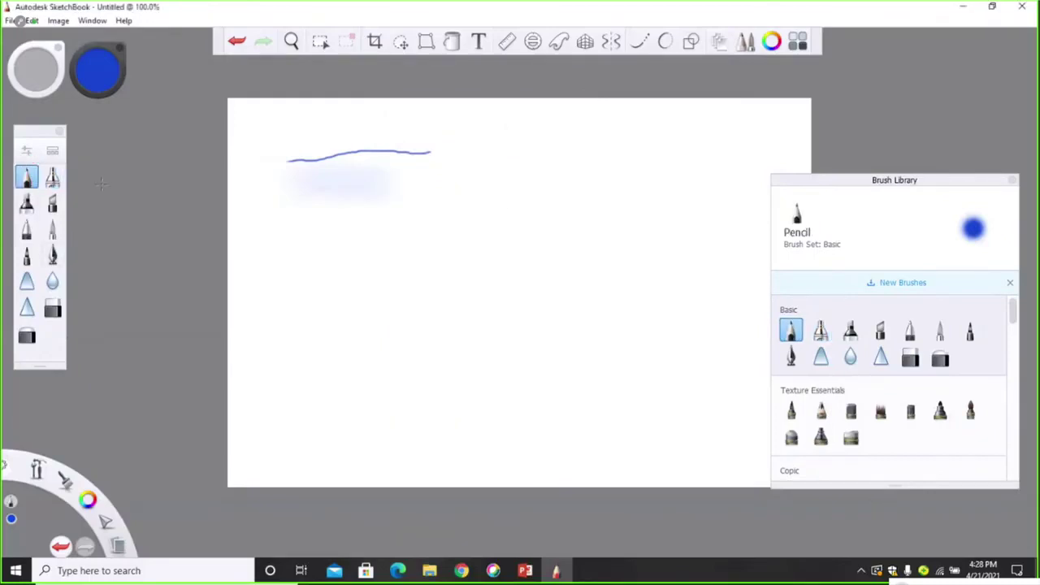
click(27, 152)
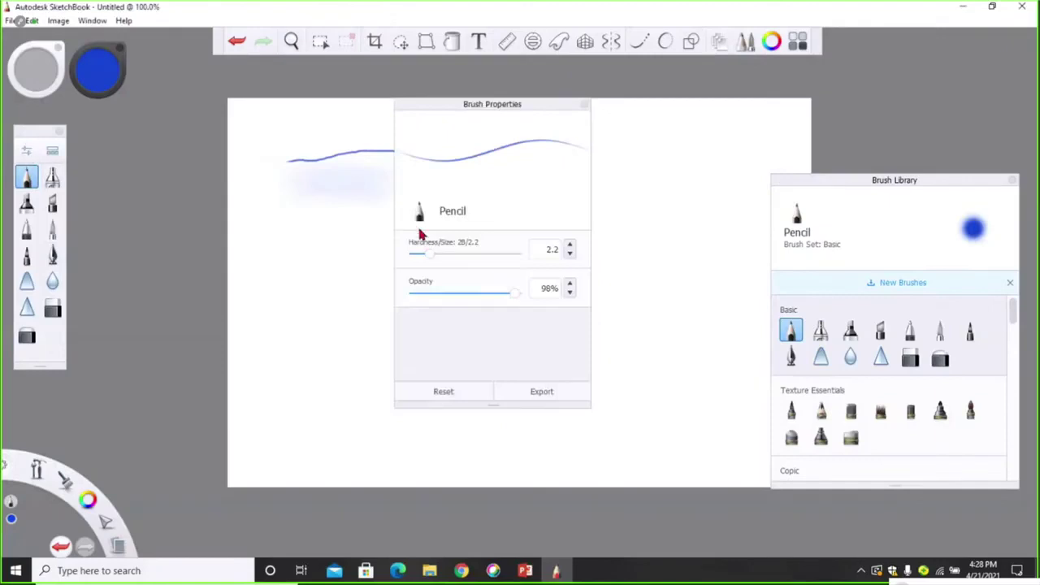
drag(423, 256, 512, 258)
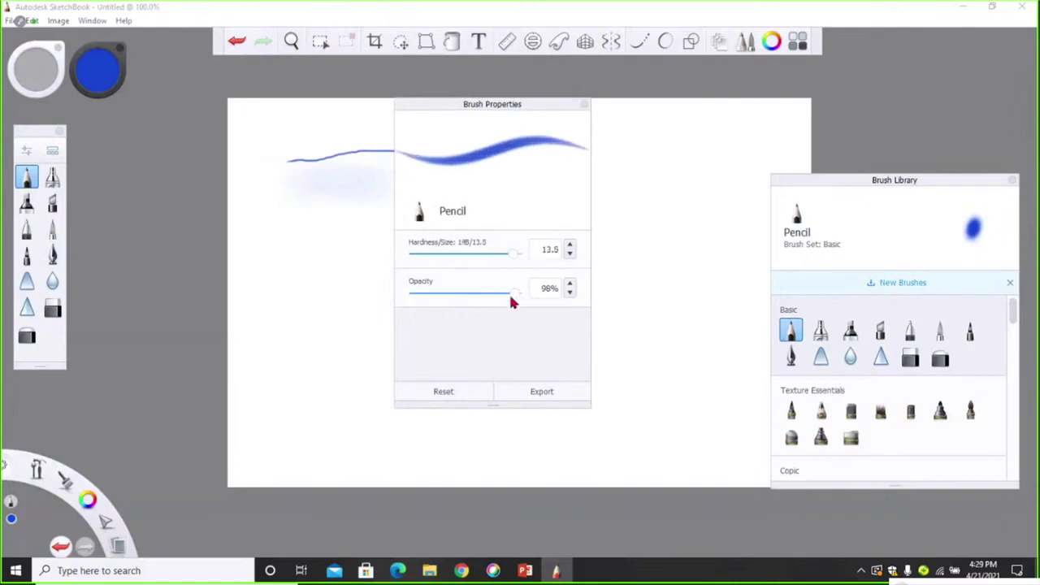
mouse_move(512, 298)
mouse_down()
mouse_move(455, 298)
mouse_move(499, 293)
mouse_move(475, 298)
mouse_move(487, 294)
mouse_up()
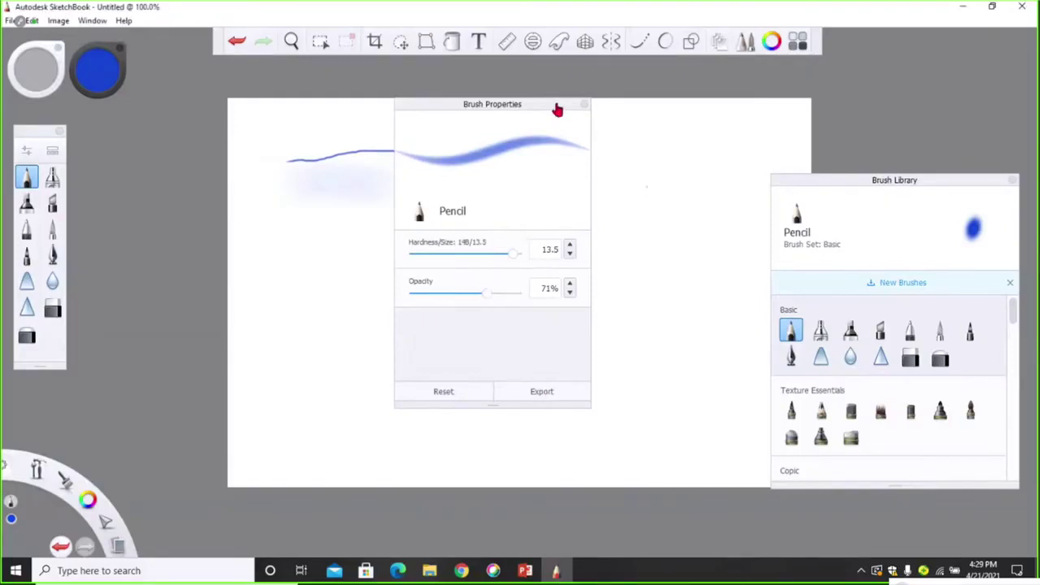
drag(558, 109, 948, 260)
mouse_move(289, 213)
mouse_down()
mouse_move(356, 210)
mouse_move(505, 181)
mouse_up()
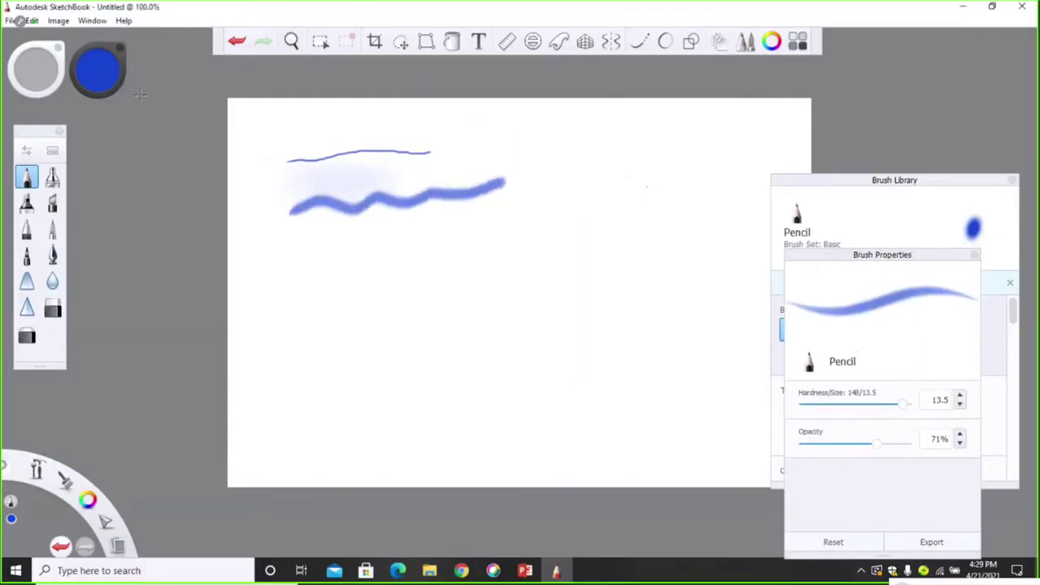
Step: Change the brush colour to red and draw a thick wavy pencil stroke just below the thick blue one
click(104, 88)
click(122, 77)
click(301, 229)
drag(296, 231, 501, 217)
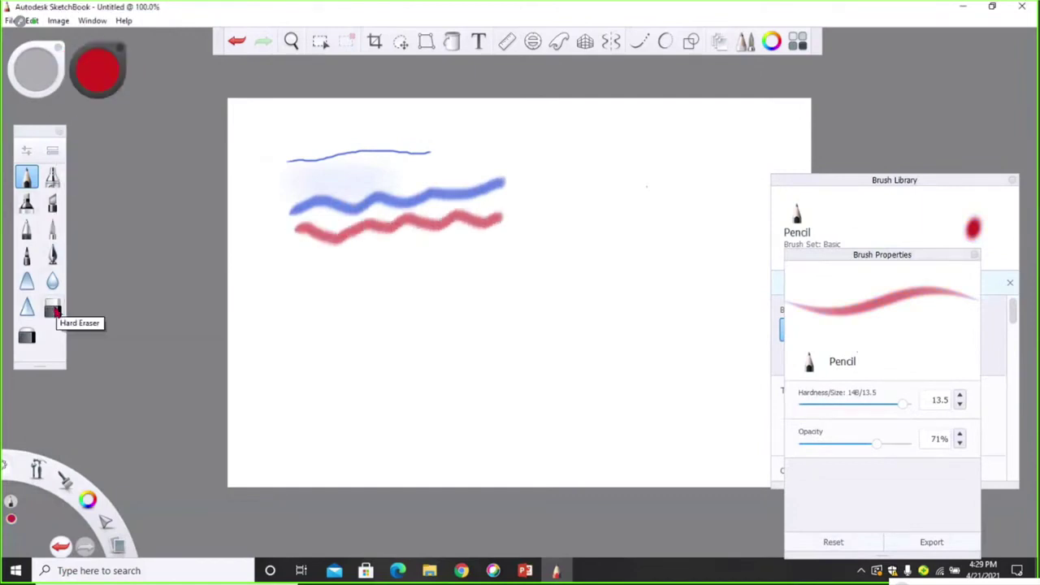
Step: Erase the middle parts of the thick red and blue strokes, using the Soft Eraser
mouse_move(317, 228)
mouse_down()
mouse_move(352, 233)
mouse_move(333, 239)
mouse_move(415, 217)
mouse_move(346, 234)
mouse_move(380, 230)
mouse_move(335, 213)
mouse_move(366, 209)
mouse_up()
click(27, 334)
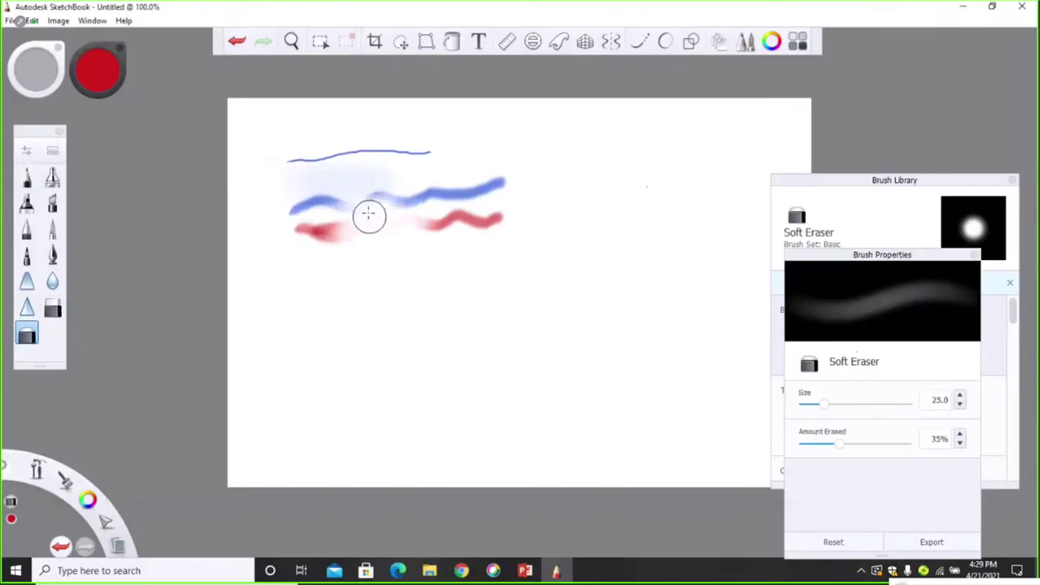
Step: Close the Soft Eraser's properties and browse the Brush Library from the Basic set down to the Texture and Shape sets
click(52, 152)
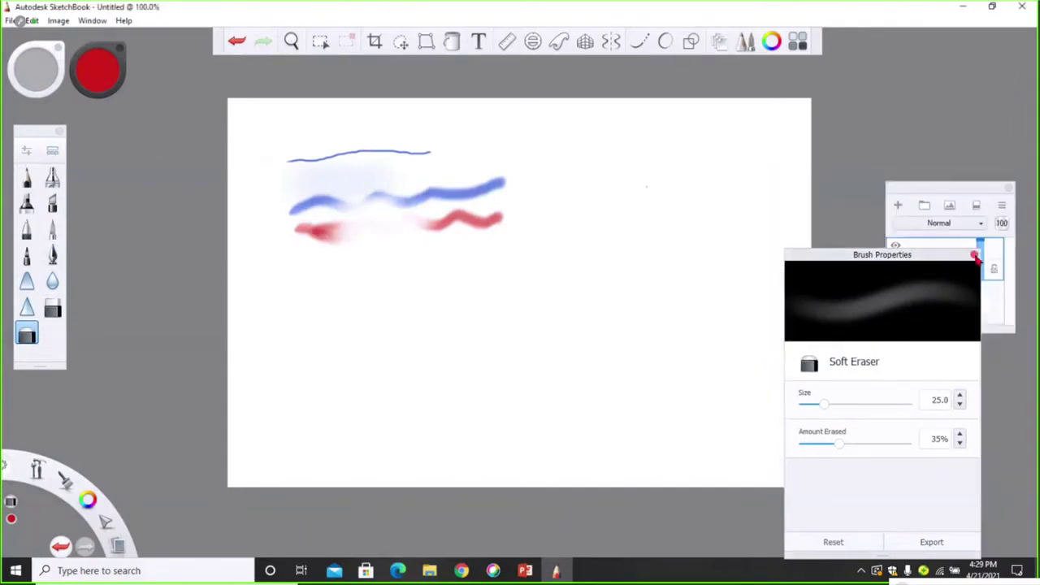
click(975, 256)
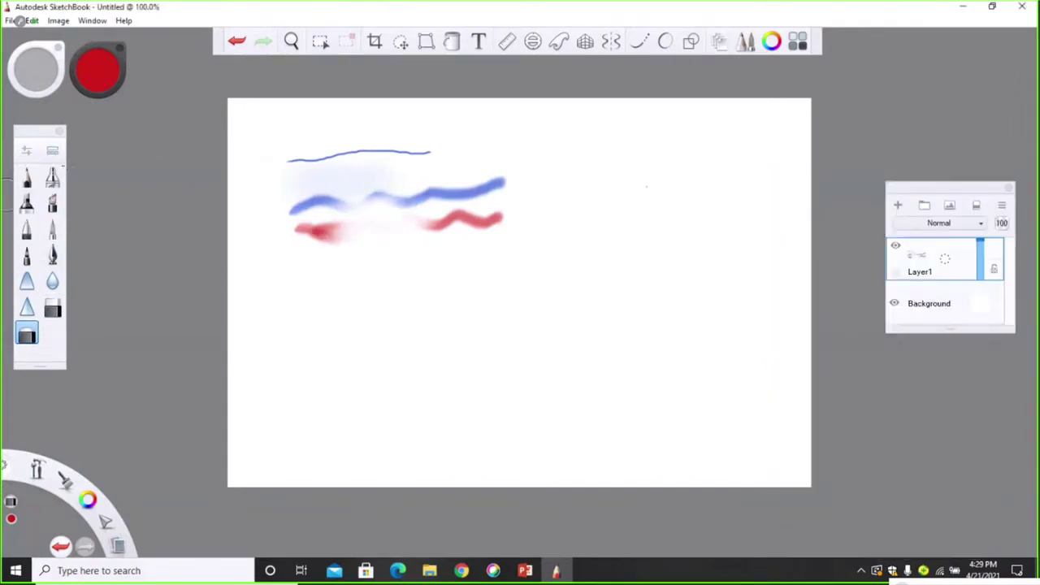
click(52, 153)
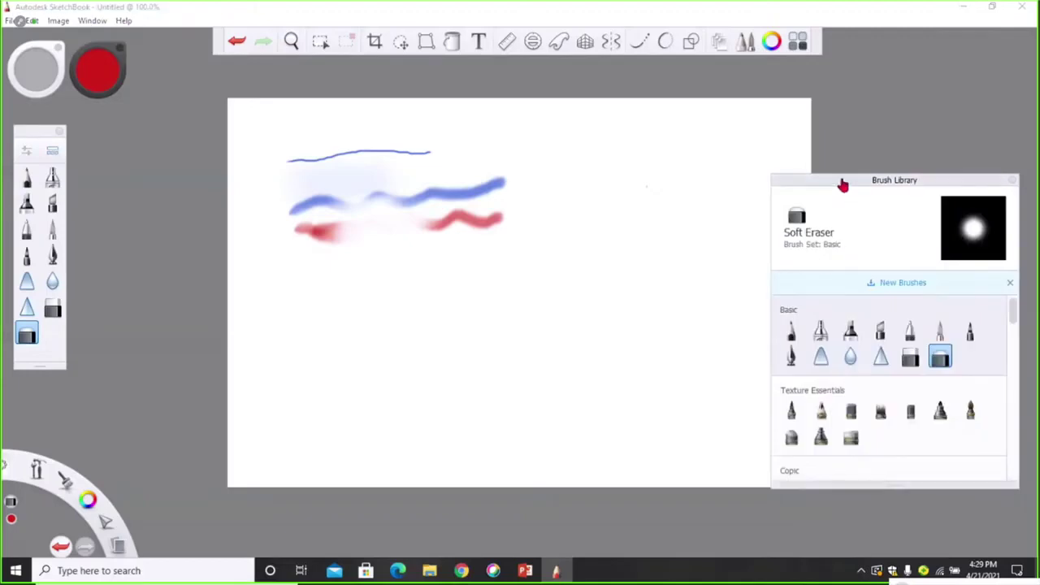
drag(842, 185, 641, 156)
drag(814, 278, 810, 290)
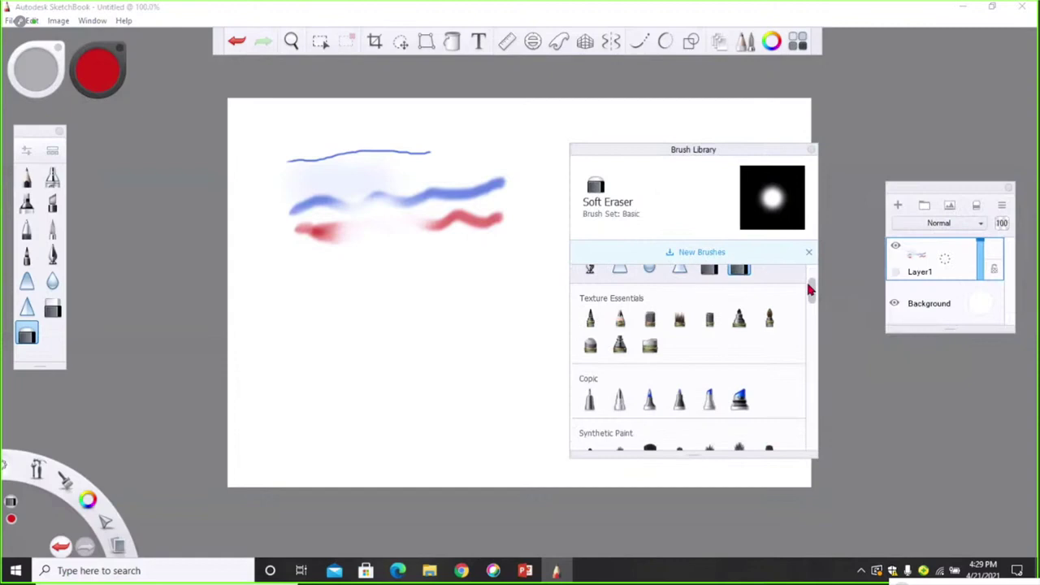
scroll(809, 290, down, 3)
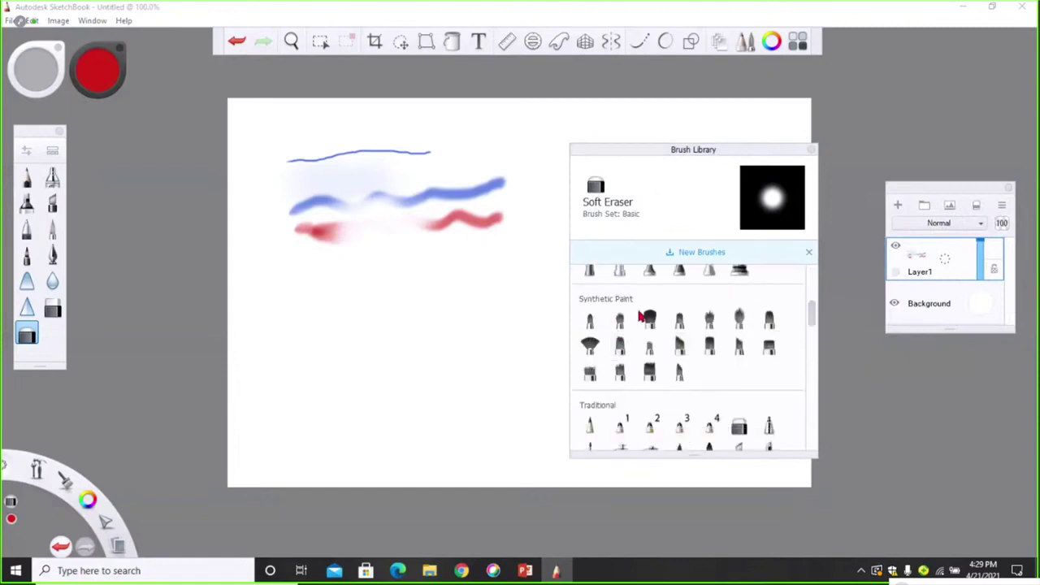
drag(809, 317, 806, 354)
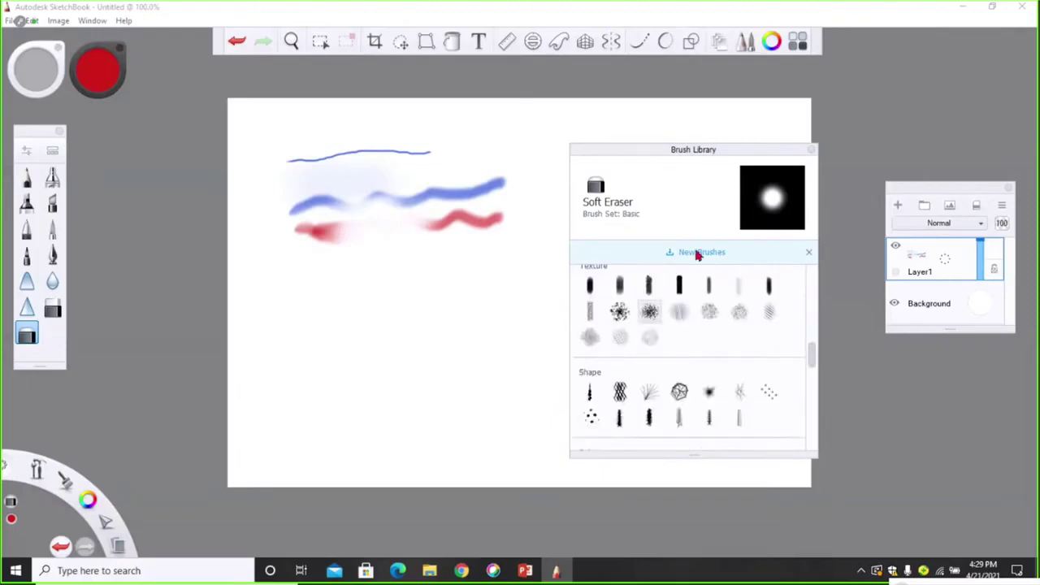
drag(631, 153, 774, 173)
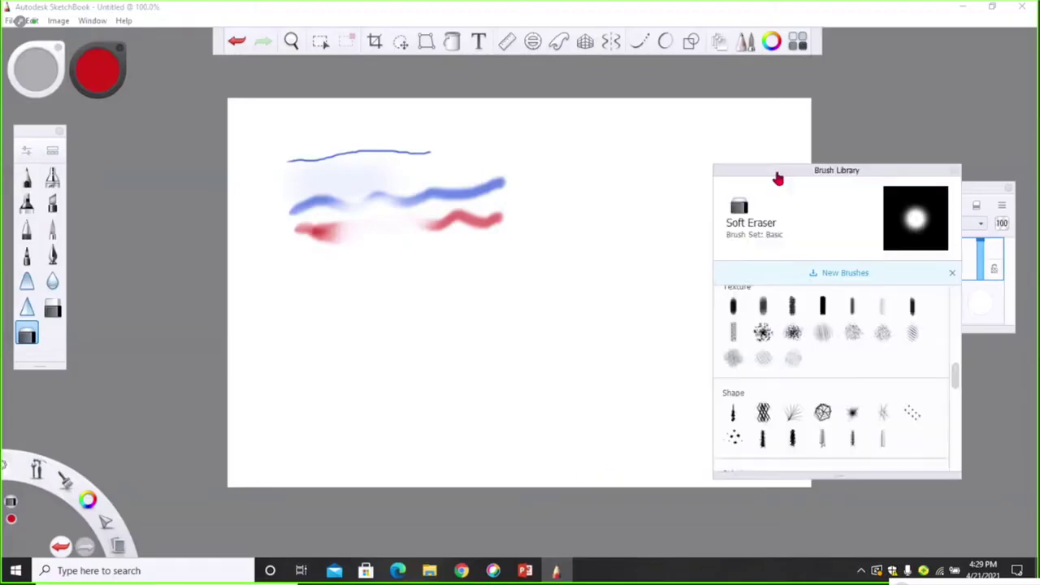
Step: Paint a red Charcoal zigzag beside the thick strokes and a long winding red Web stroke over the existing lines
click(793, 340)
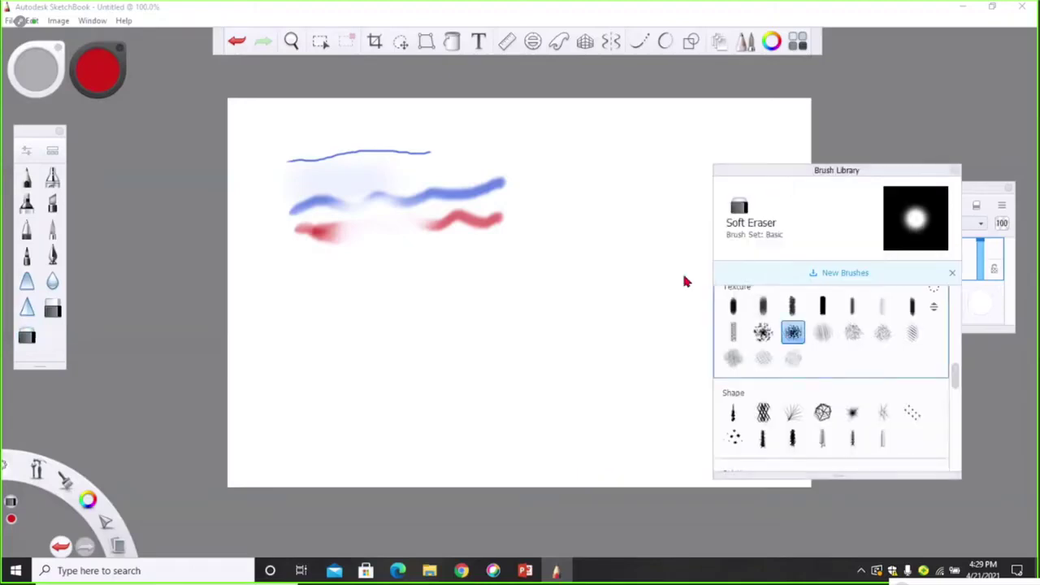
drag(551, 181, 525, 233)
drag(425, 259, 548, 278)
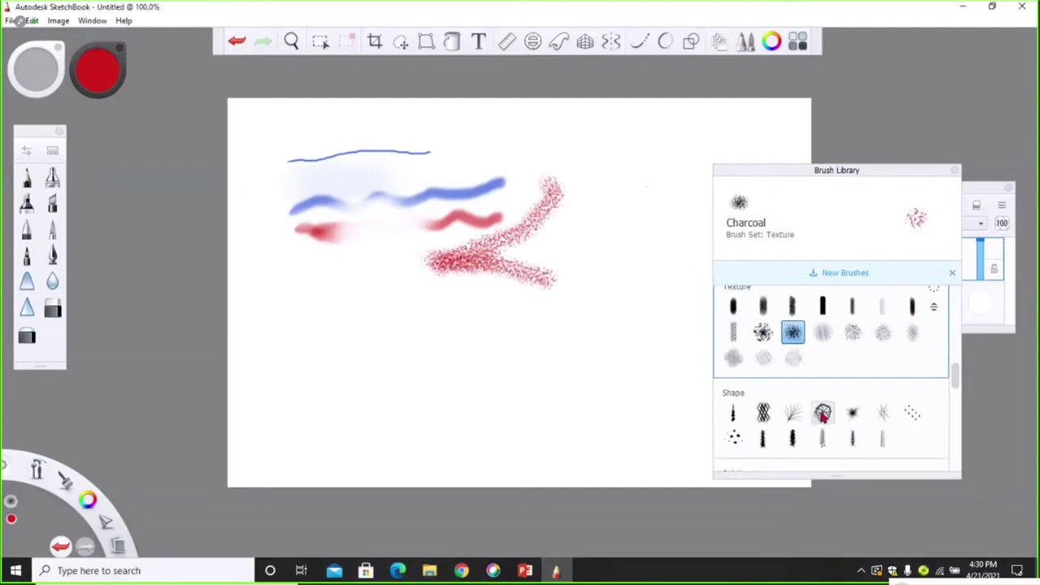
click(822, 415)
mouse_move(316, 136)
mouse_down()
mouse_move(321, 209)
mouse_move(402, 247)
mouse_move(418, 177)
mouse_move(484, 165)
mouse_move(443, 233)
mouse_move(462, 314)
mouse_move(442, 290)
mouse_move(327, 367)
mouse_up()
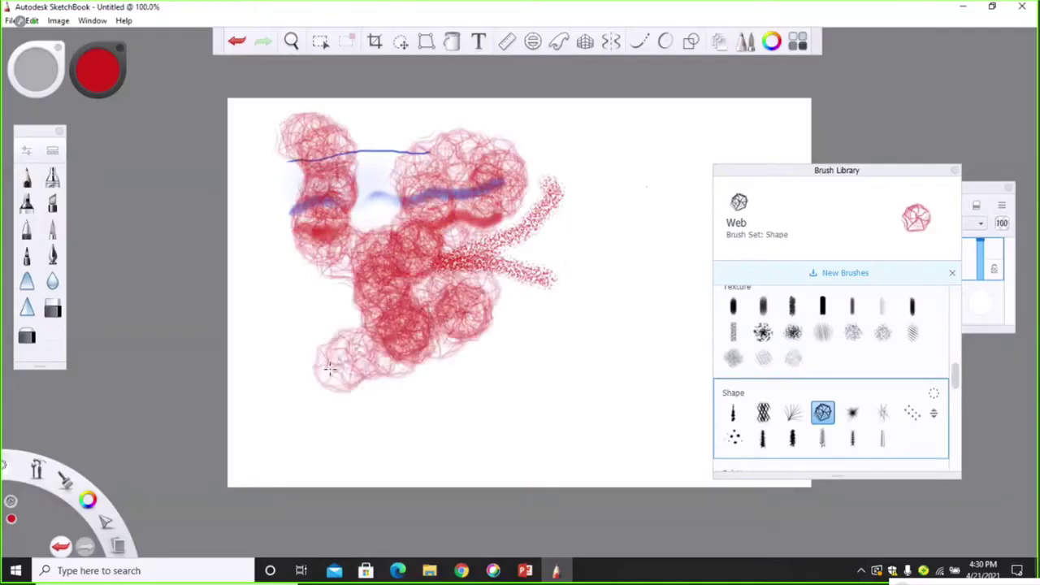
Step: Change the brush colour to black and paint zigzag and curved strokes across the middle of the canvas with the Fibre brush
click(763, 413)
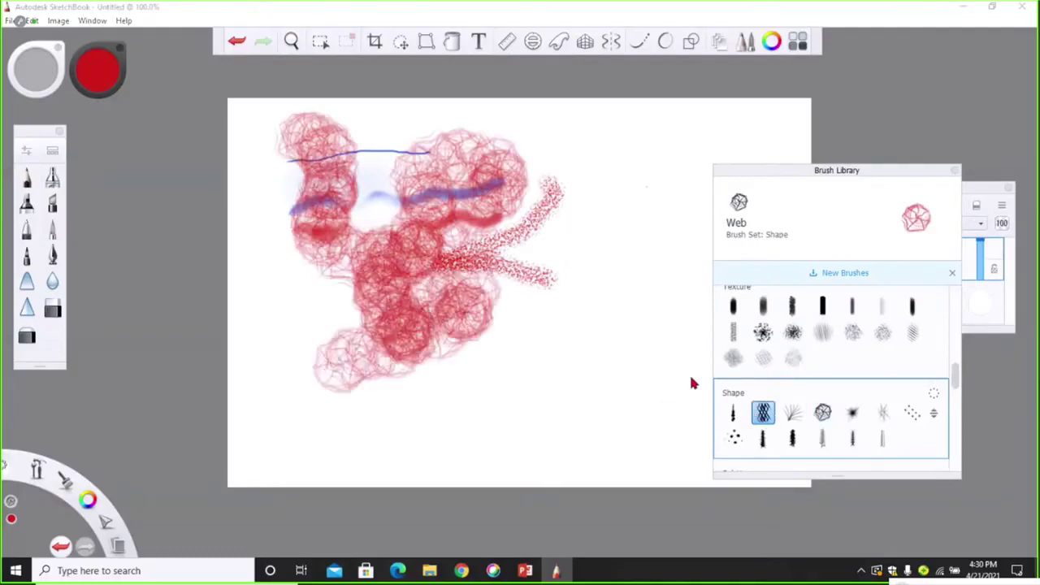
click(91, 79)
click(112, 222)
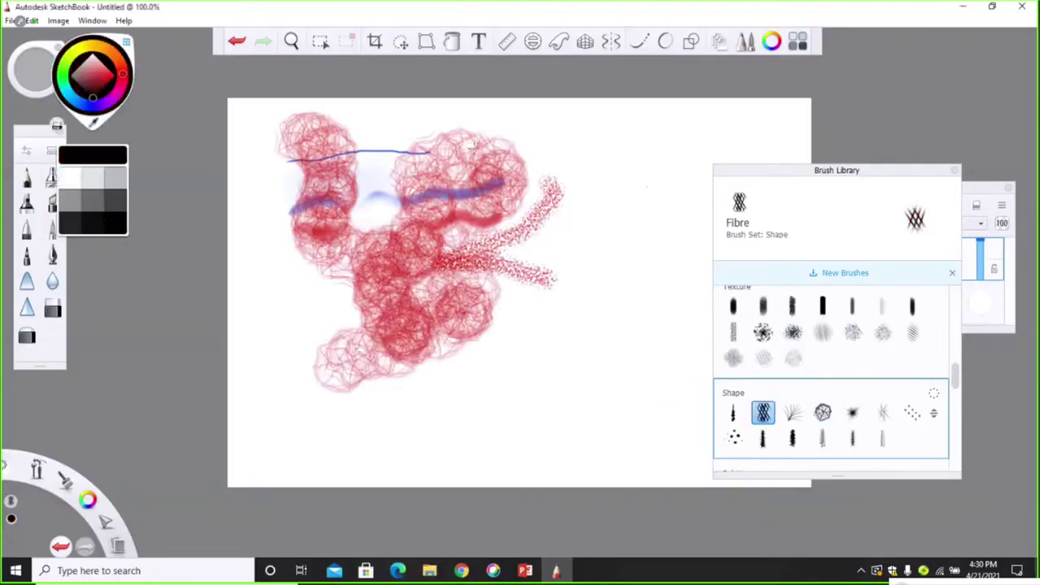
mouse_move(524, 135)
mouse_down()
mouse_move(538, 186)
mouse_move(573, 237)
mouse_move(439, 337)
mouse_move(404, 280)
mouse_up()
drag(398, 237, 464, 291)
drag(611, 175, 536, 333)
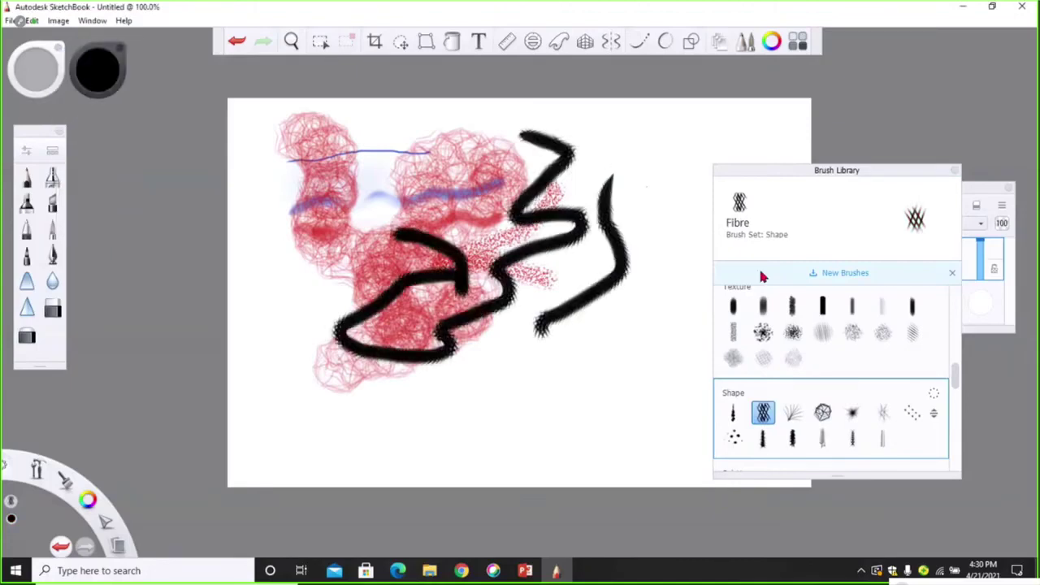
Step: Paint a broad black stroke over the middle of the drawing with the Paint Splatter 4 brush
drag(955, 384, 955, 414)
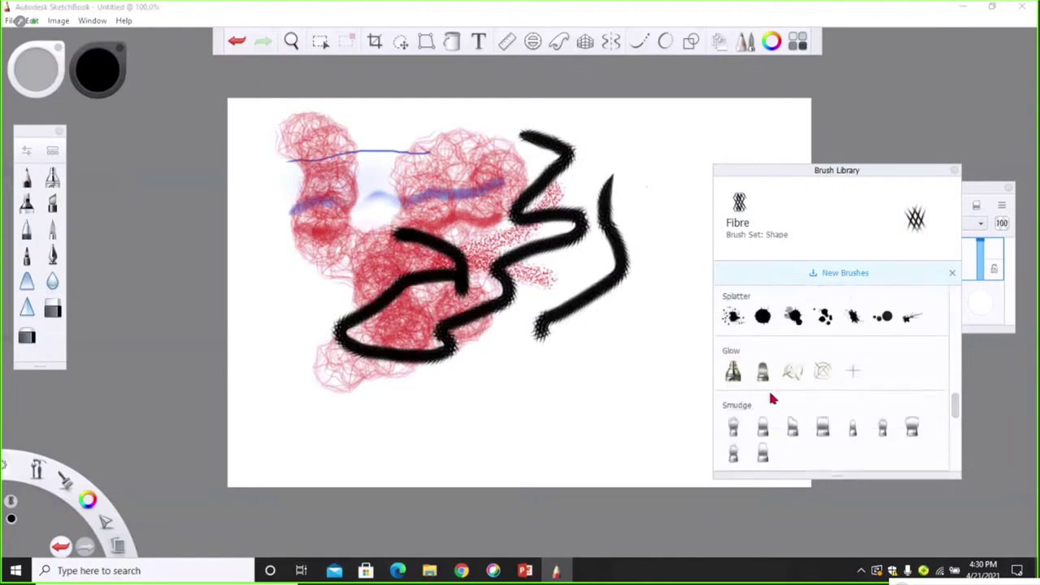
click(820, 315)
mouse_move(690, 130)
mouse_down()
mouse_move(626, 220)
mouse_move(508, 252)
mouse_move(422, 219)
mouse_up()
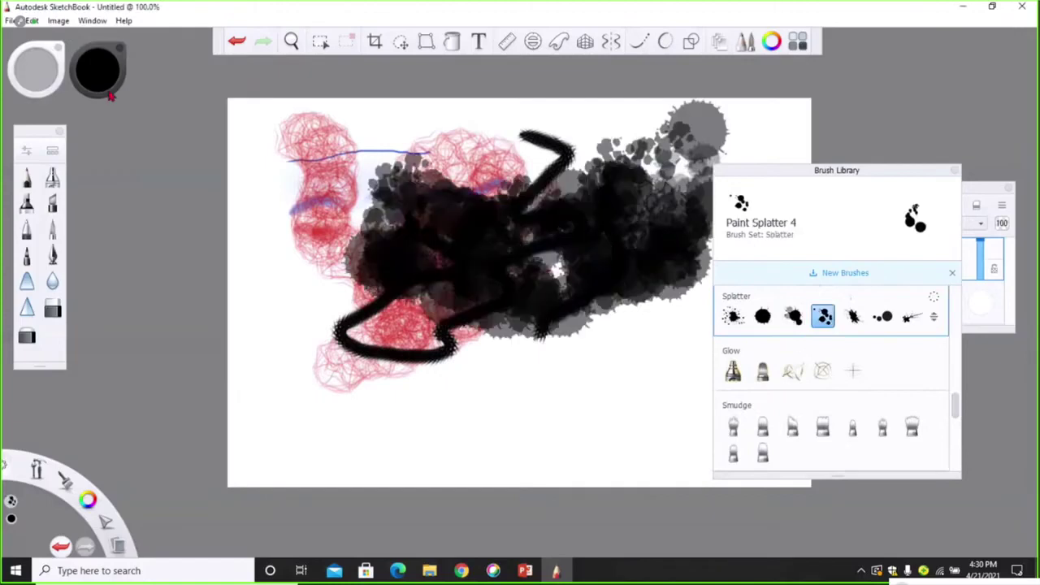
Step: Undo all strokes made after the first thin blue pencil line
click(239, 46)
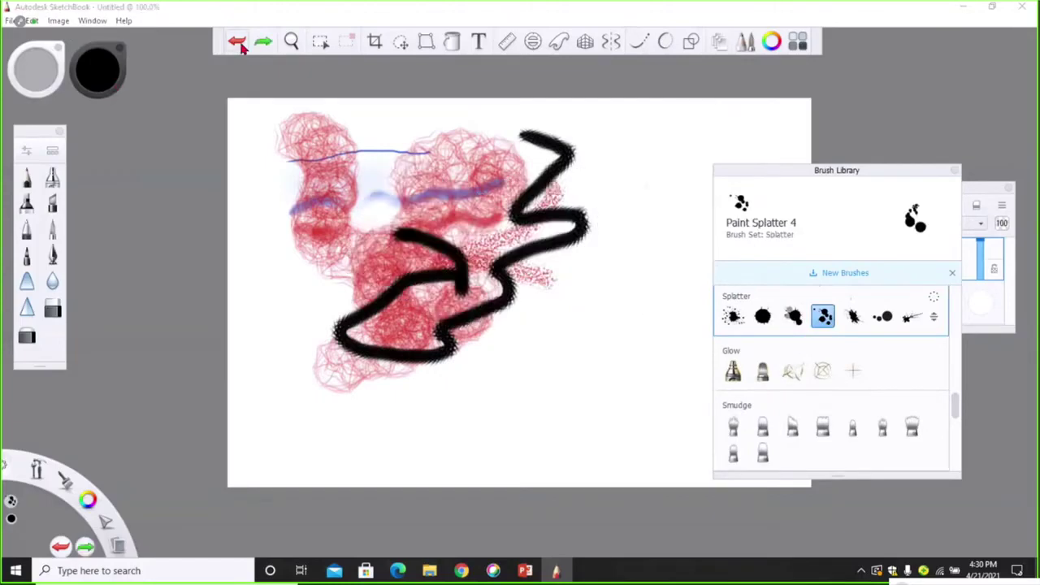
click(239, 45)
click(239, 45)
click(239, 45)
click(238, 45)
click(239, 45)
click(239, 45)
click(238, 46)
Step: Change the brush colour to blue and paint a Paint Splatter 4 patch over the canvas's upper-left area
click(98, 71)
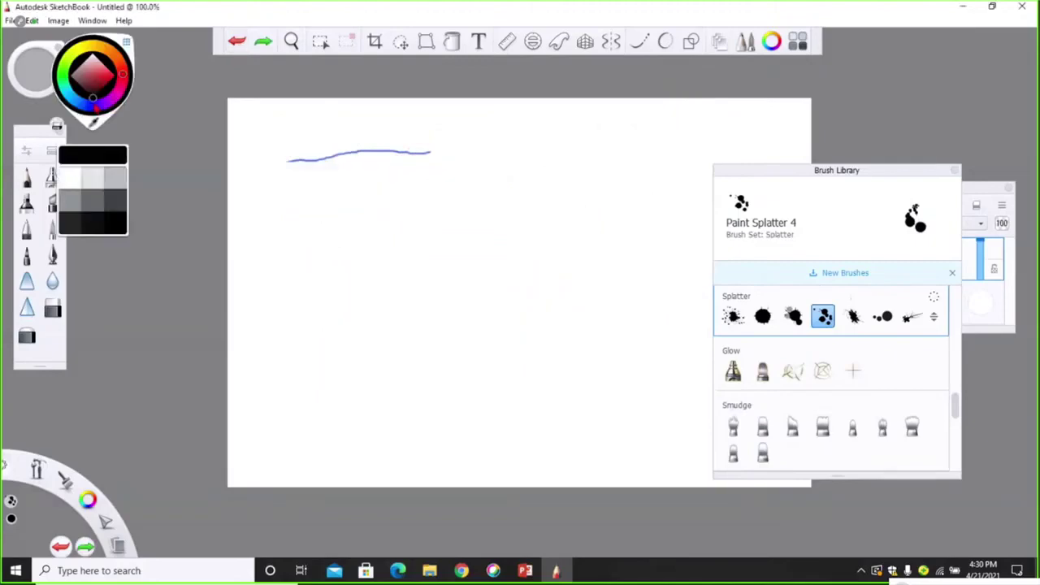
click(278, 117)
key(ctrl+z)
drag(92, 112, 107, 93)
mouse_move(318, 135)
mouse_down()
mouse_move(317, 203)
mouse_move(373, 268)
mouse_move(471, 244)
mouse_up()
key(ctrl+z)
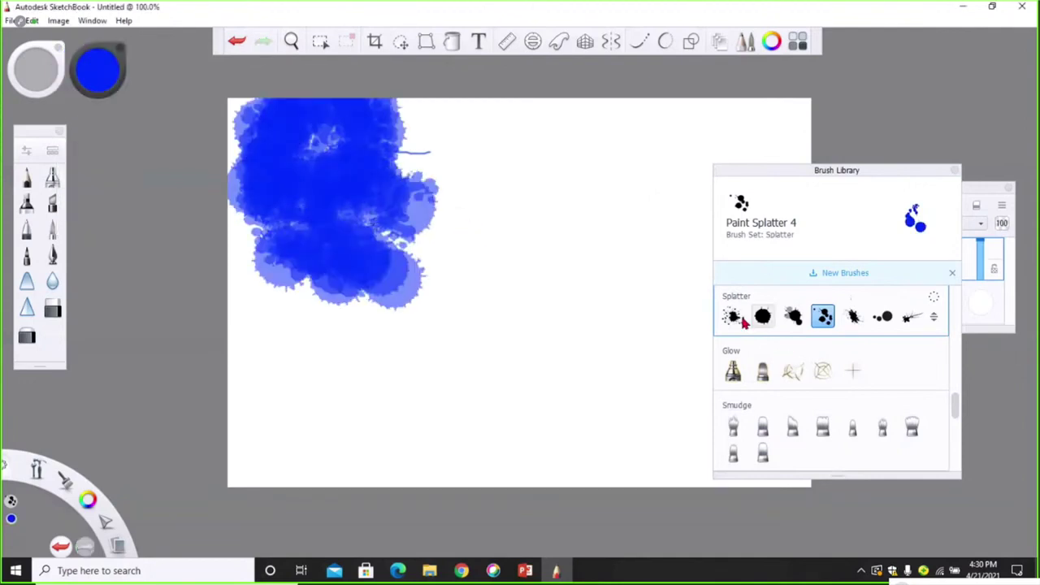
Step: Paint a second blue splatter patch beside the first and a curved row of Dotted 3 dots around its lower-right side
click(551, 208)
mouse_move(520, 187)
mouse_down()
mouse_move(503, 227)
mouse_move(569, 260)
mouse_up()
click(880, 307)
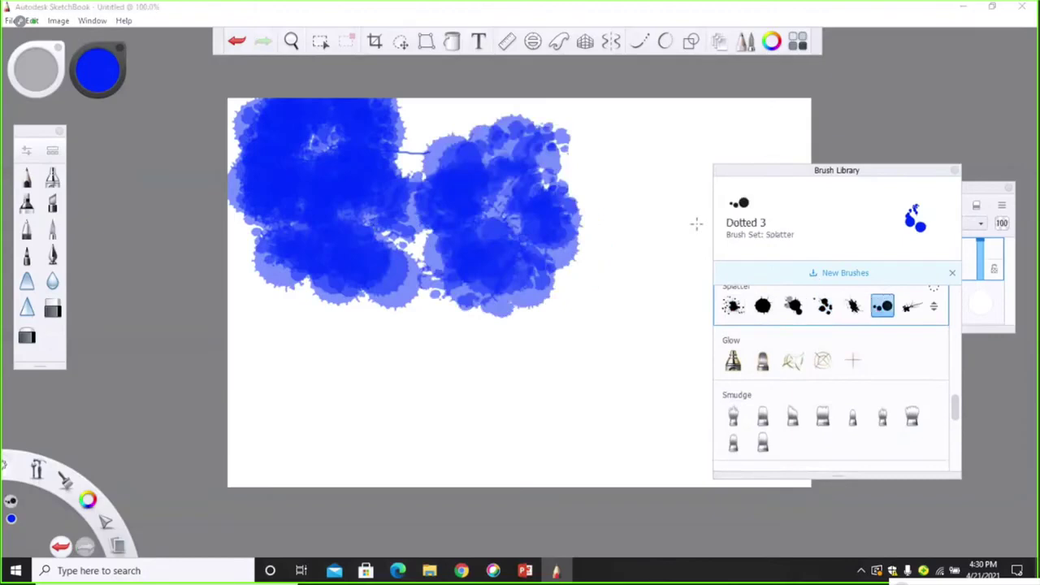
mouse_move(632, 201)
mouse_down()
mouse_move(613, 263)
mouse_move(570, 311)
mouse_move(453, 355)
mouse_up()
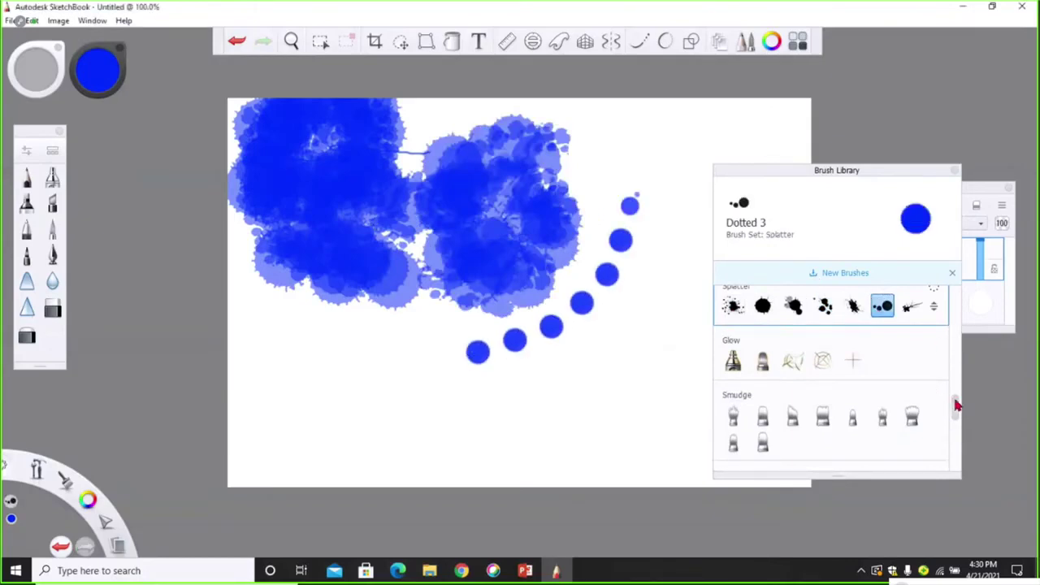
Step: Browse the remaining Brush Library sets down to Artist, Pastel and Colorless, and return to the Basic set
scroll(948, 406, down, 5)
scroll(942, 448, down, 2)
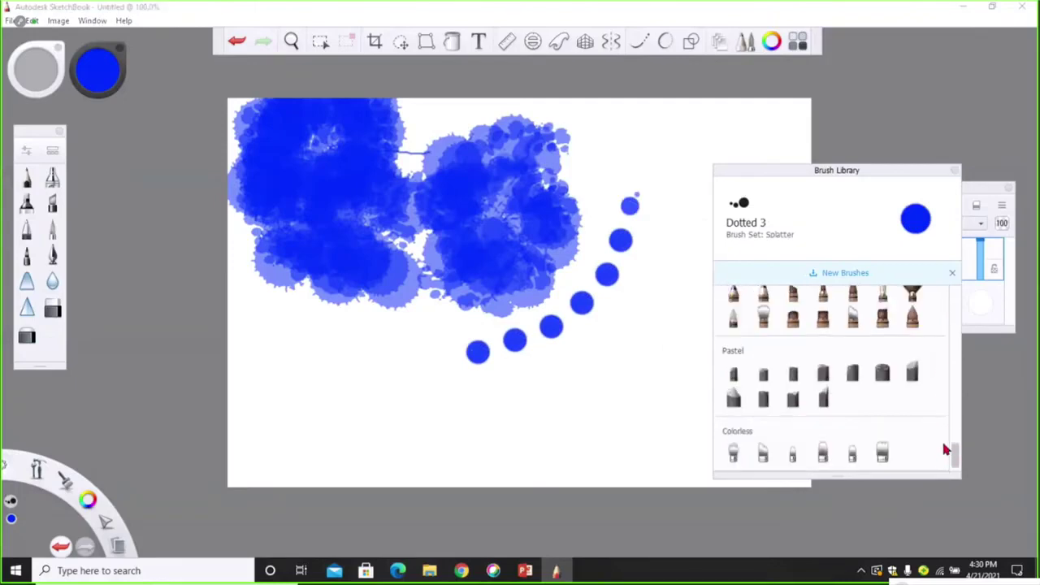
scroll(945, 447, up, 2)
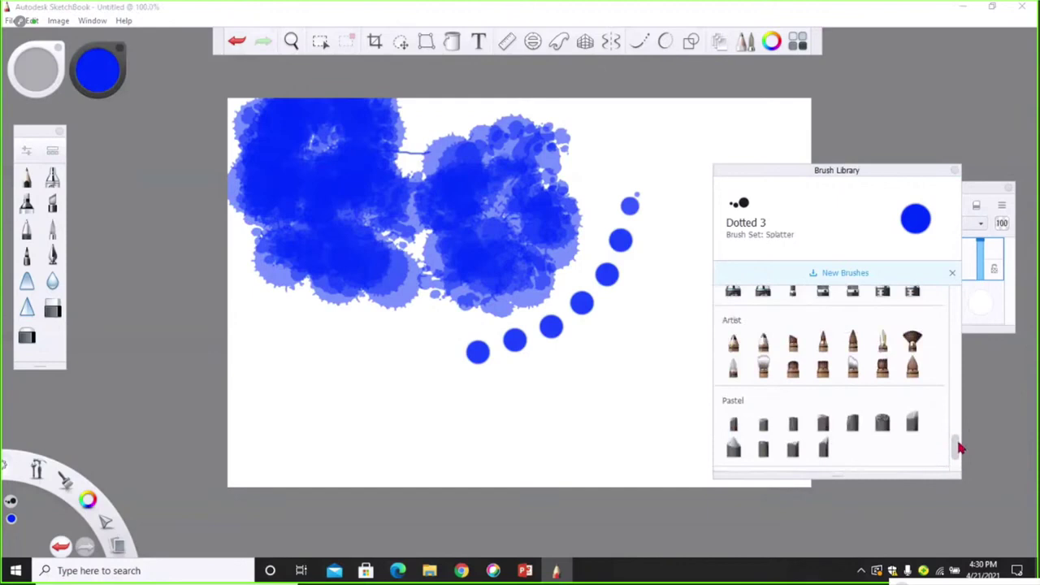
scroll(958, 448, down, 2)
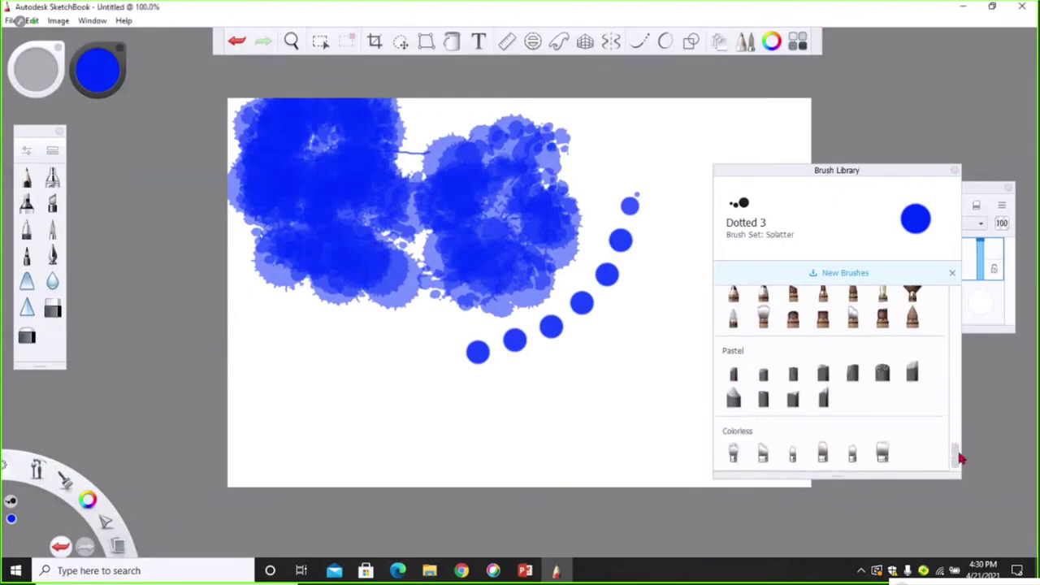
drag(958, 462, 956, 291)
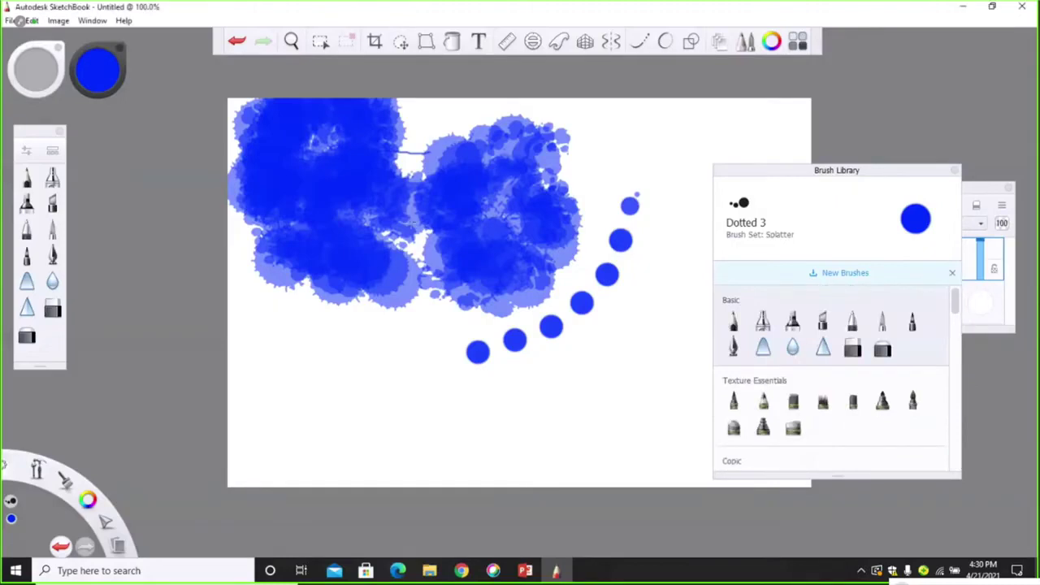
Step: Select the Pencil, close the Brush Library and set the Pencil's hardness/size to 6.5
click(27, 180)
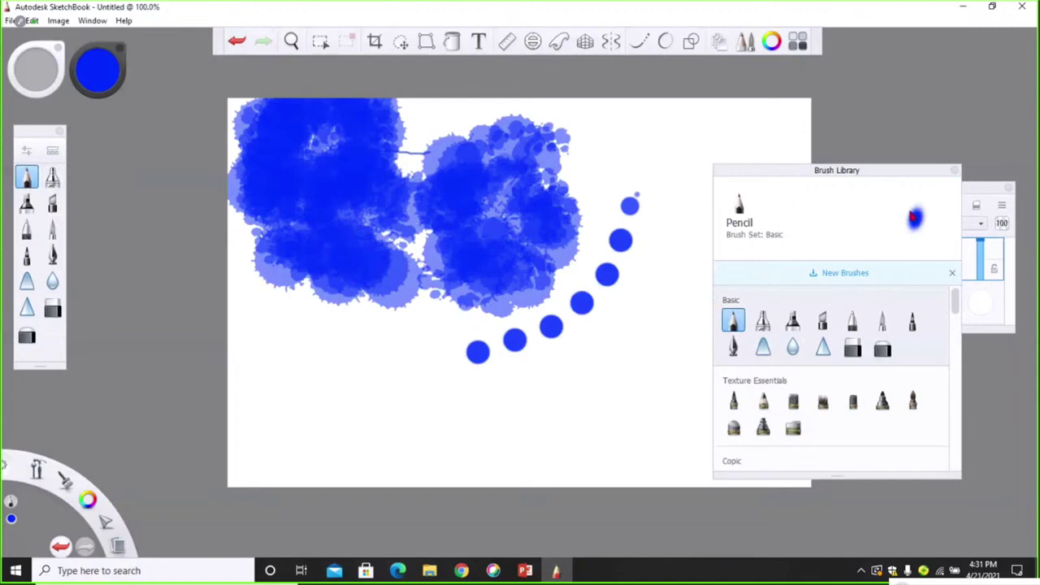
click(52, 151)
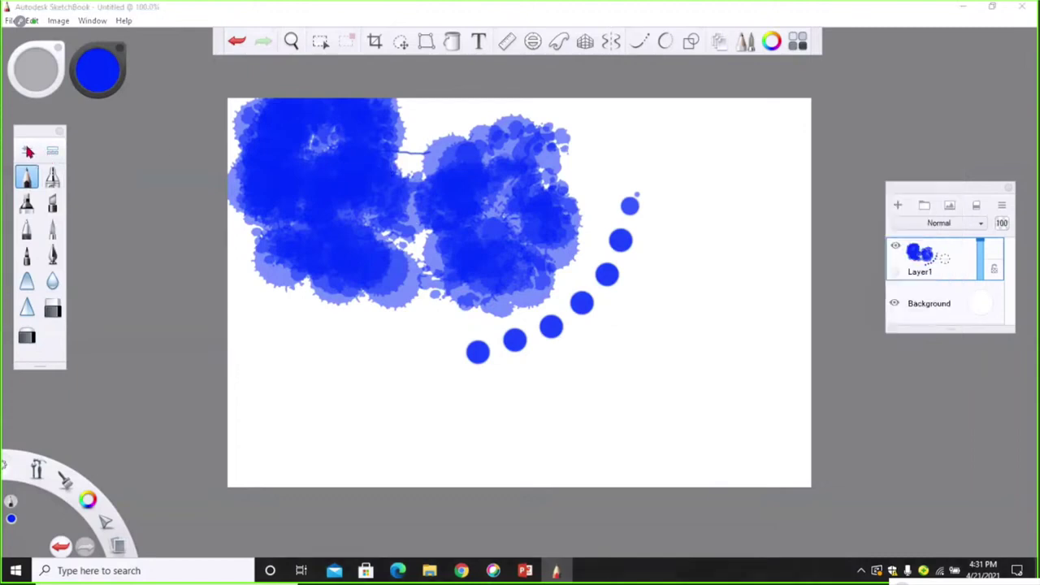
click(28, 151)
drag(895, 401, 833, 402)
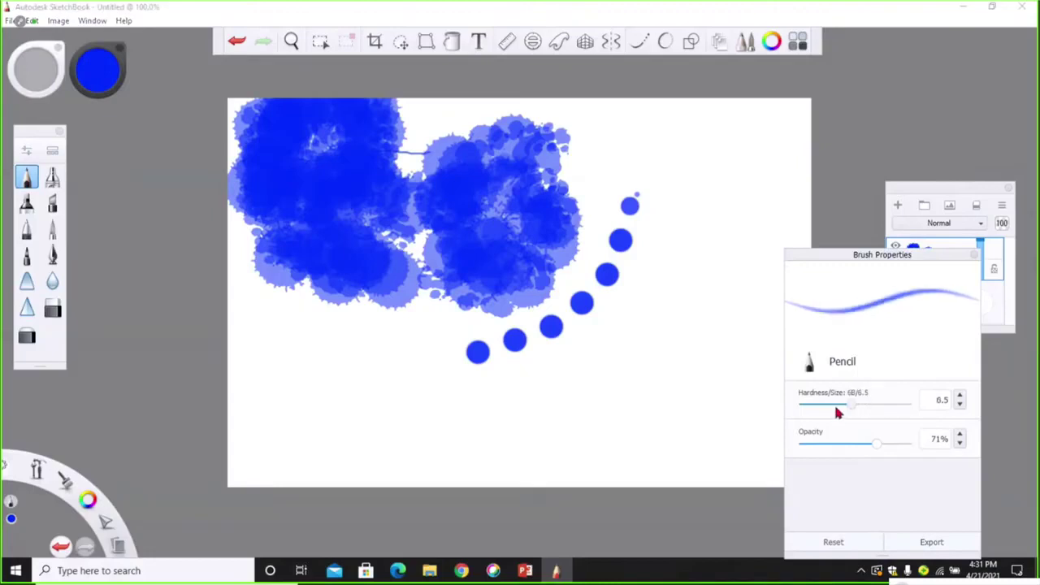
click(974, 257)
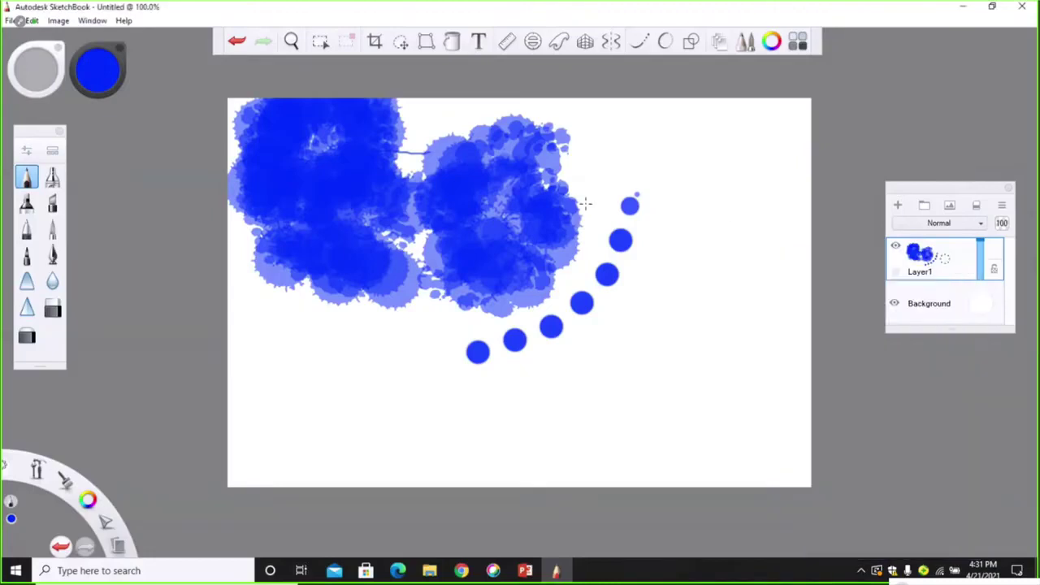
Step: Undo the blue splatter patches and the row of dots
click(235, 45)
click(235, 45)
click(236, 45)
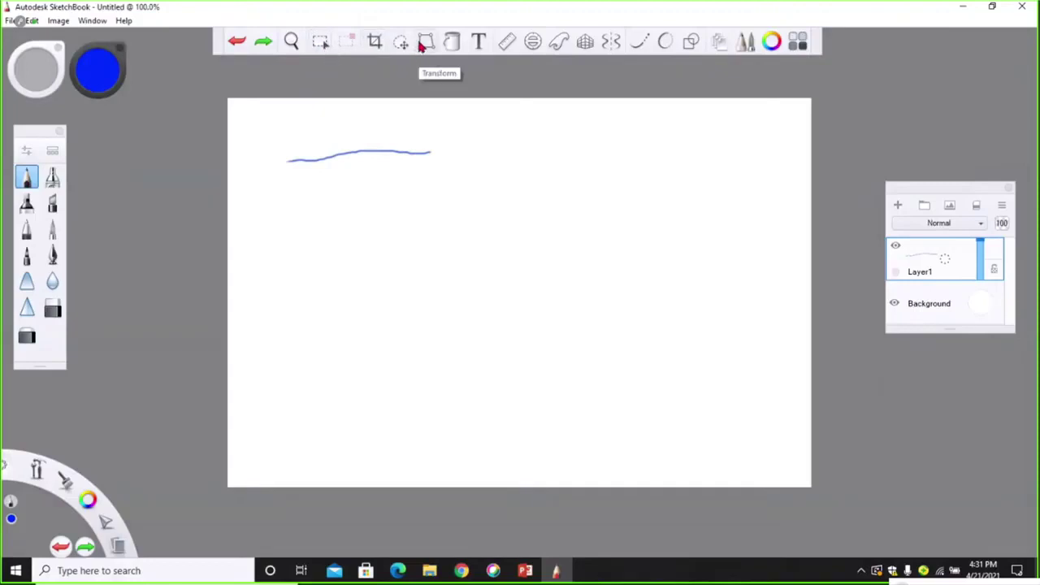
Step: Draw a blue rectangle below the thin pencil line and a blue ellipse beside it, using the shape drawing tools
click(692, 44)
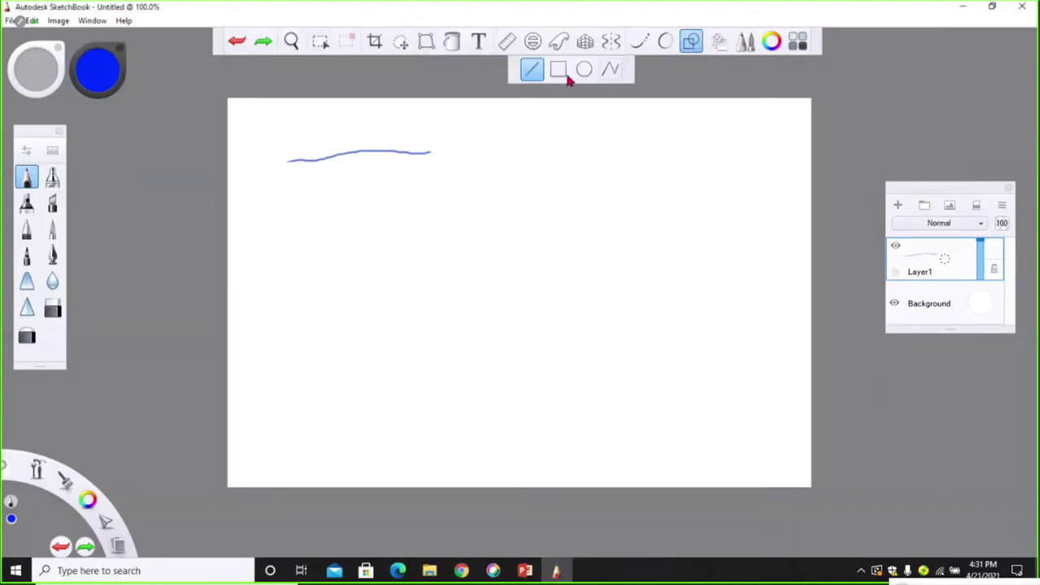
click(558, 69)
drag(359, 208, 408, 277)
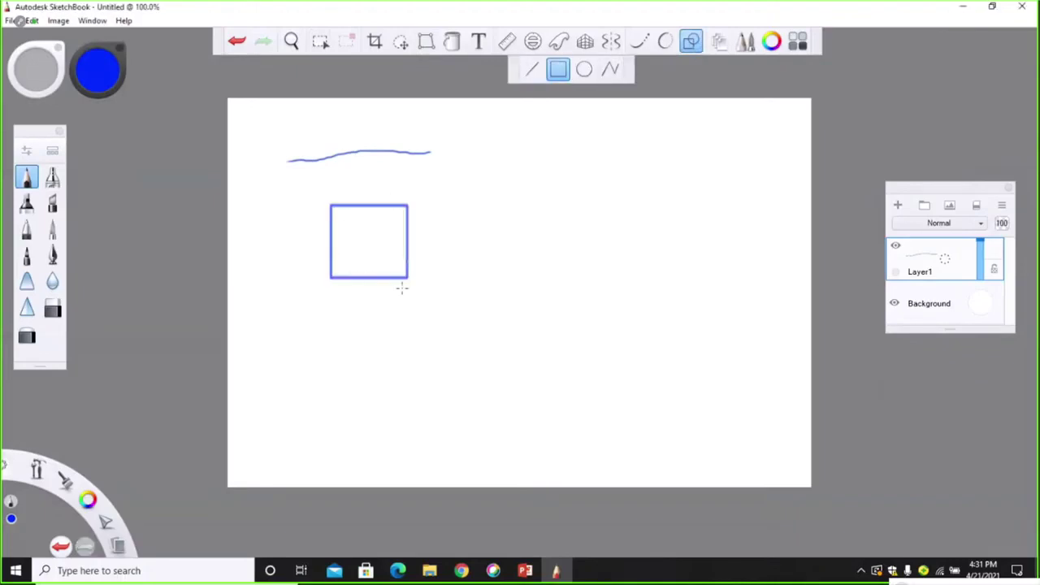
click(584, 70)
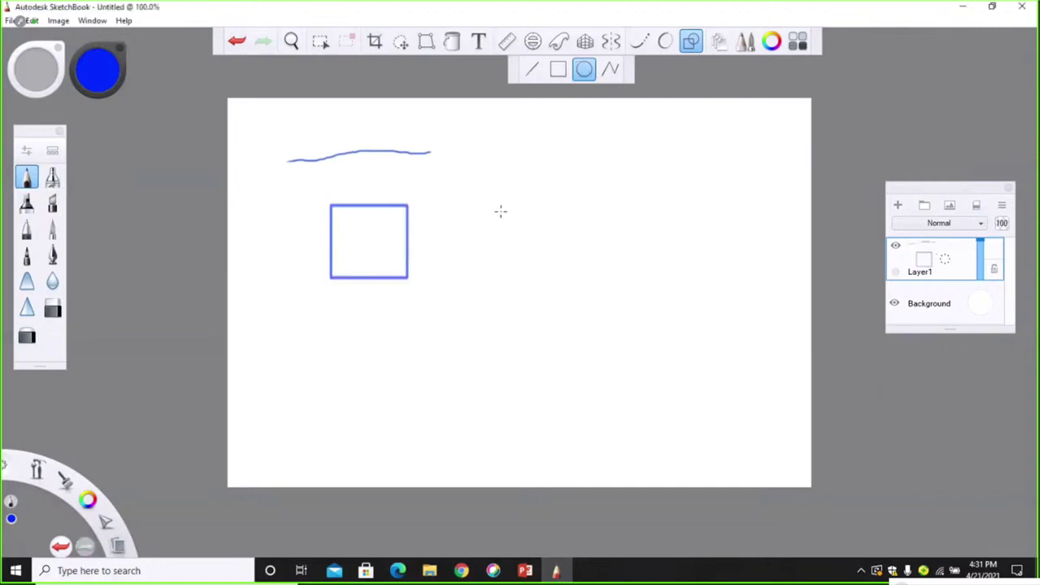
drag(466, 207, 495, 243)
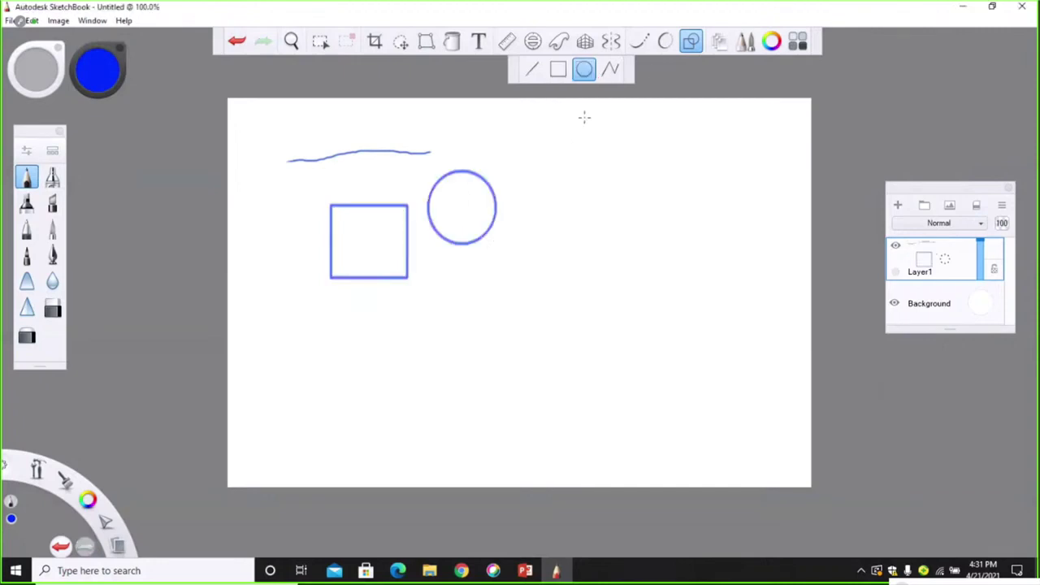
Step: Draw an open blue polyline of five segments beside the ellipse
click(610, 72)
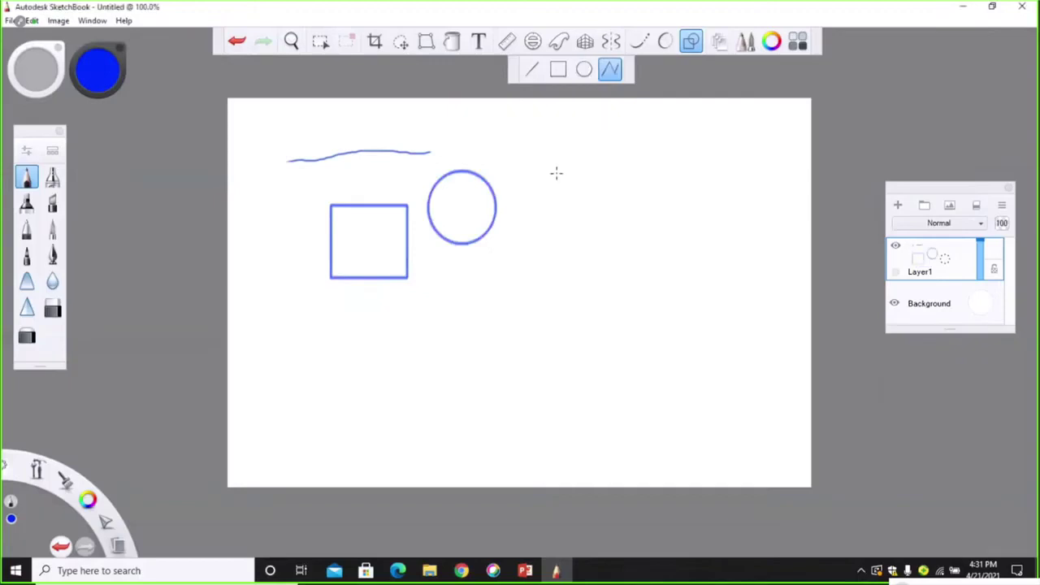
double_click(670, 174)
double_click(629, 211)
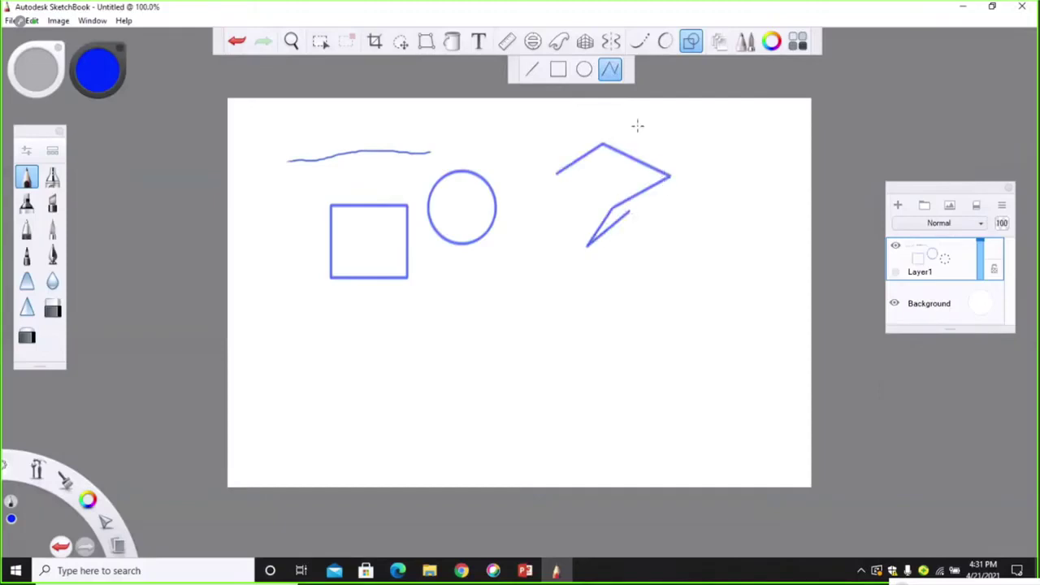
Step: Undo the polyline and flood-fill the rectangle with solid blue
click(238, 43)
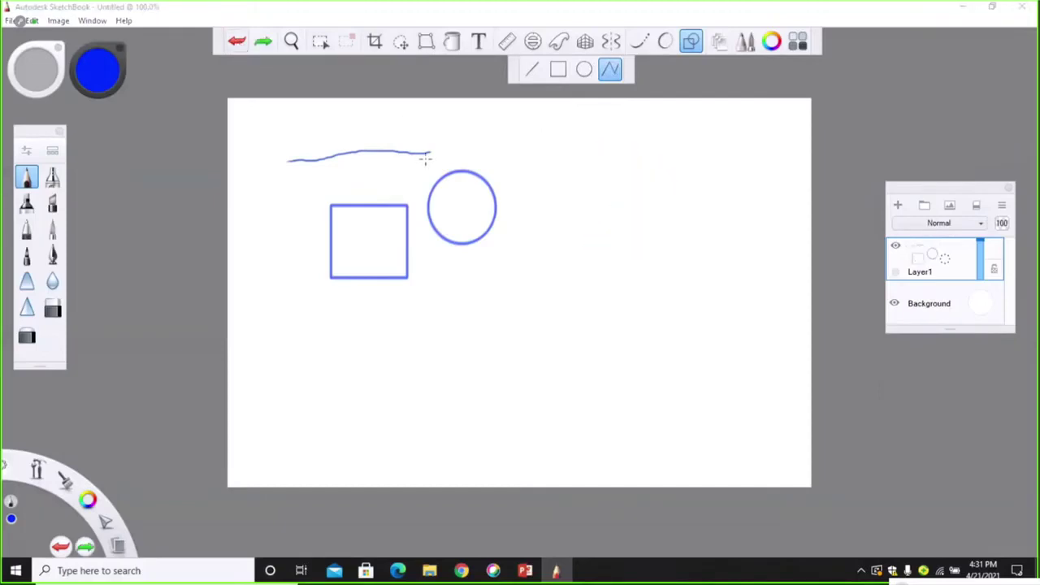
click(453, 45)
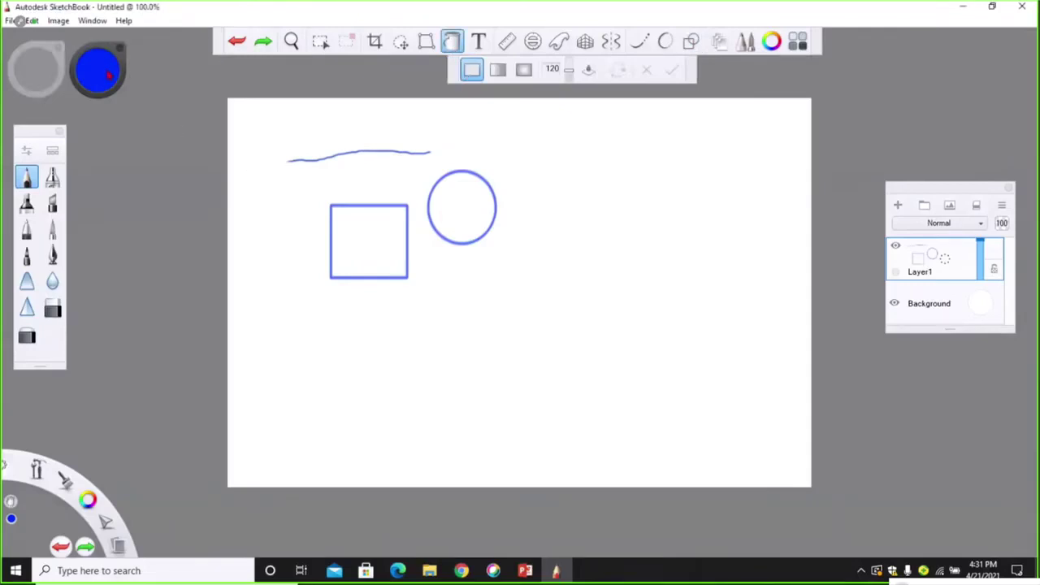
click(374, 238)
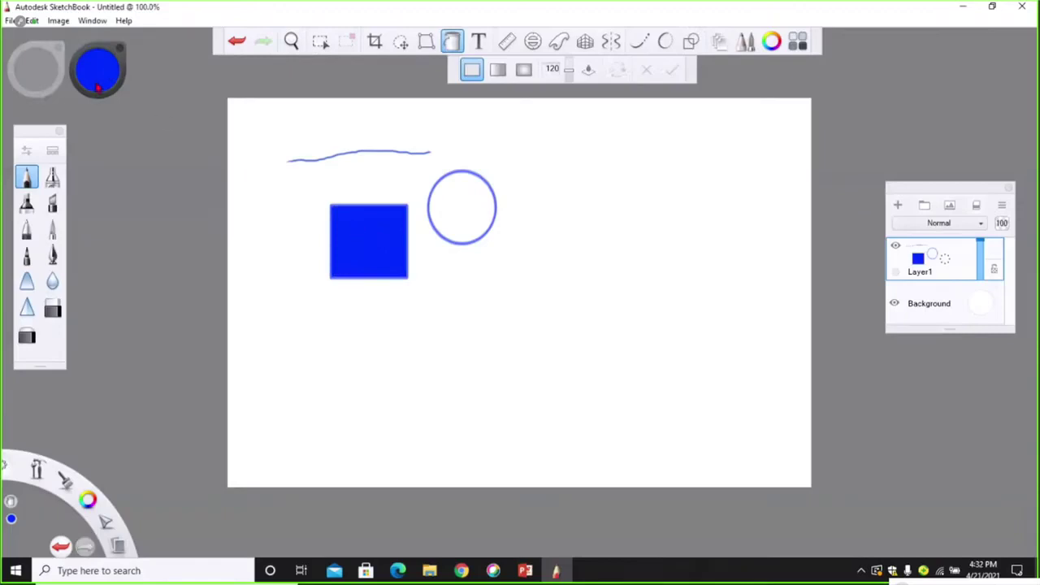
Step: Change the colour to red, try a solid fill inside the ellipse and undo that fill
click(98, 87)
drag(122, 89, 122, 65)
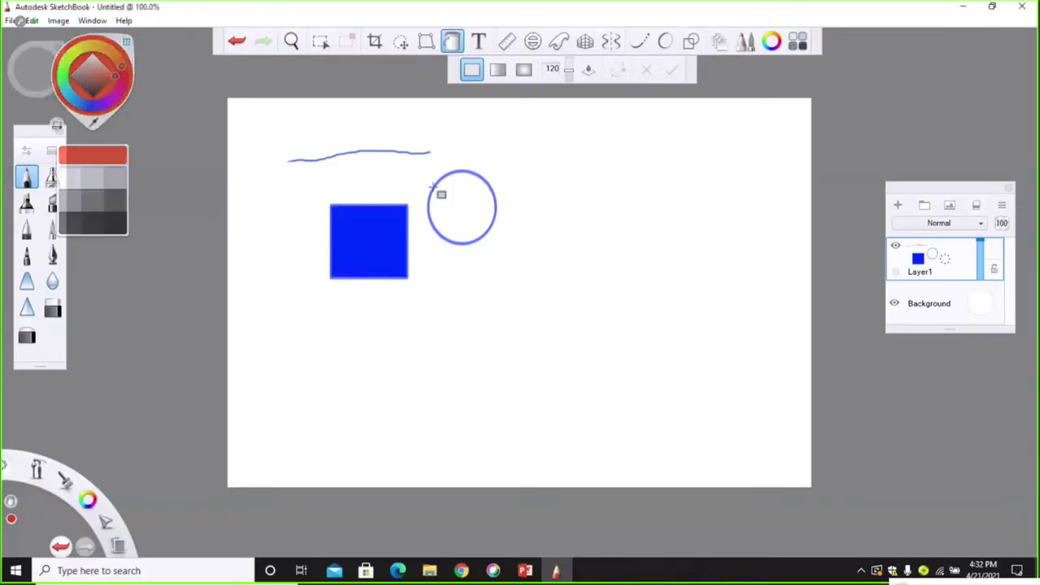
click(459, 199)
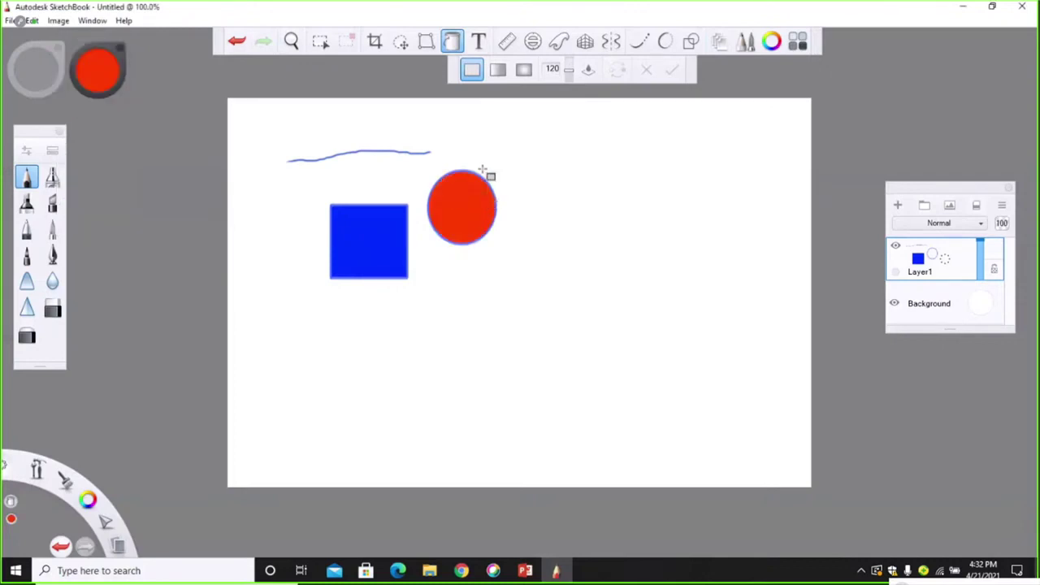
click(239, 47)
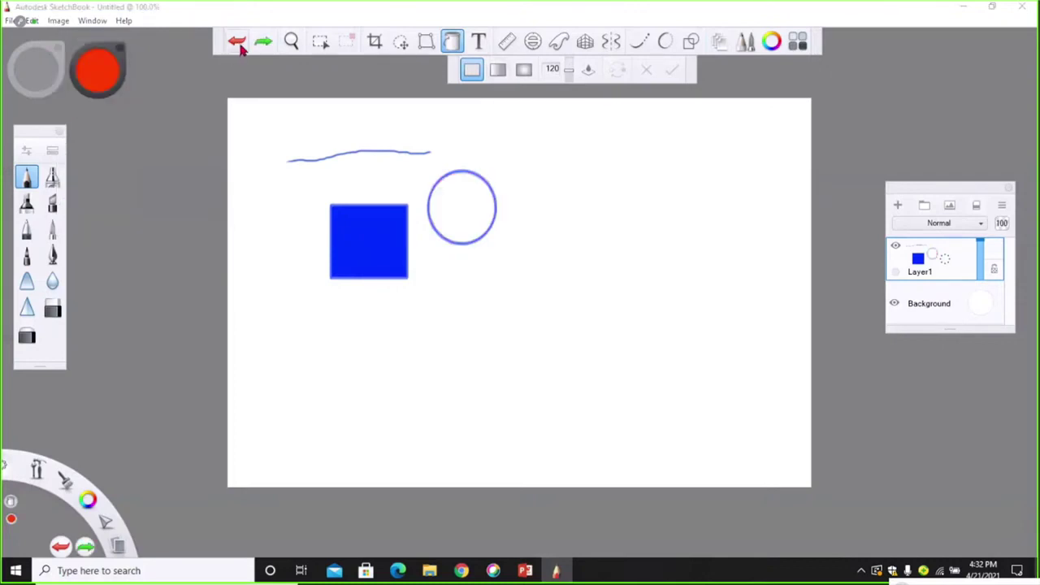
Step: Apply a linear gradient fill to the ellipse and change the gradient's grey end colour to red
click(497, 69)
click(462, 204)
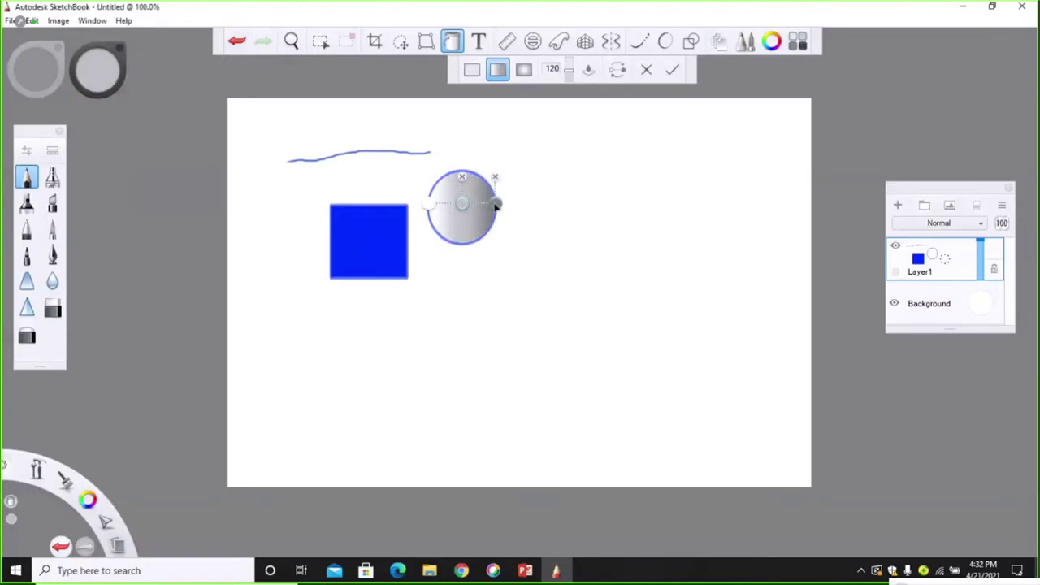
click(98, 71)
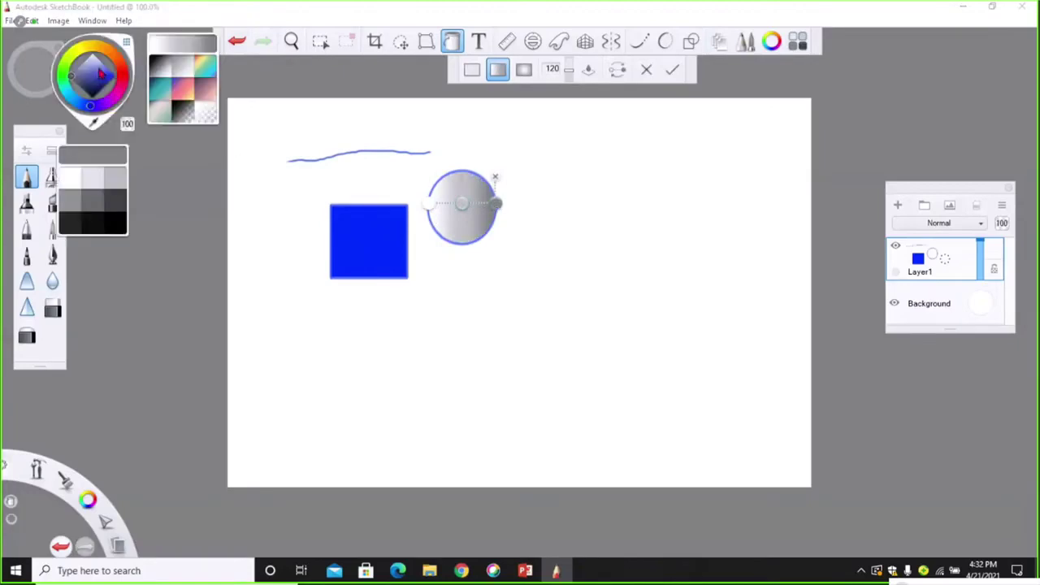
click(183, 85)
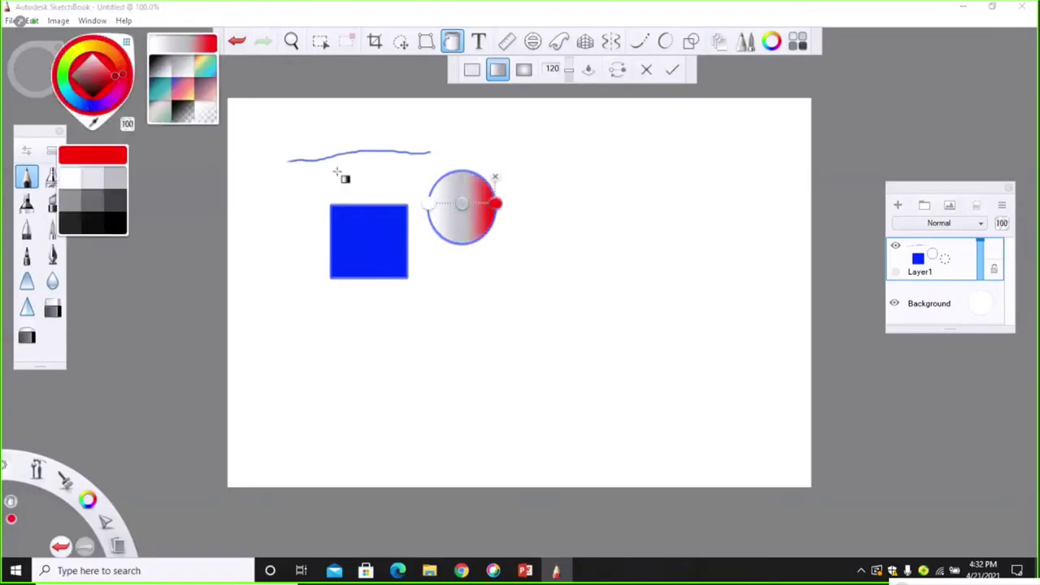
click(201, 139)
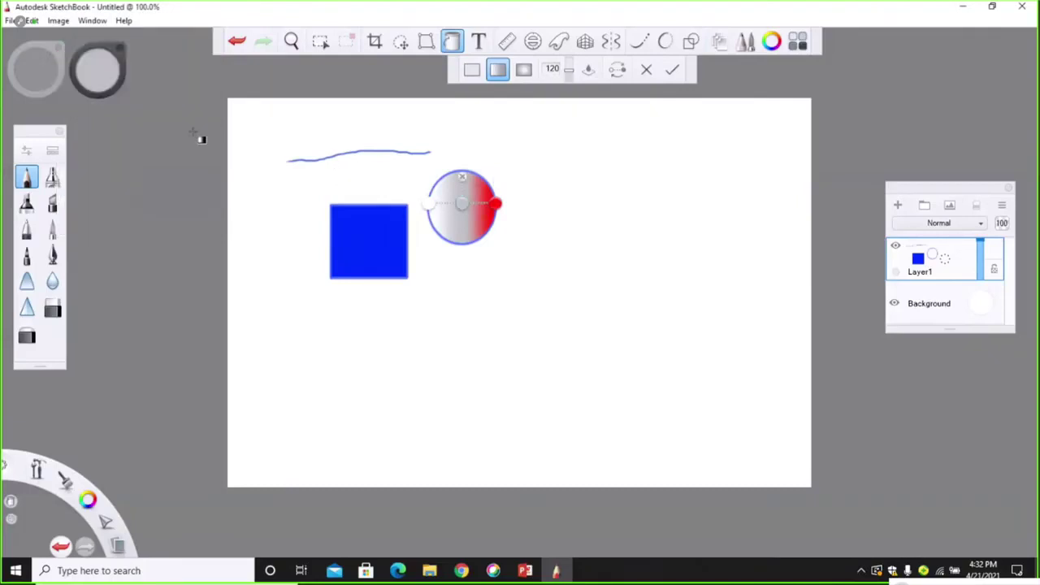
Step: Set the gradient's middle colour to orange and its white end to green, and rotate it vertically with green uppermost
click(104, 78)
click(112, 57)
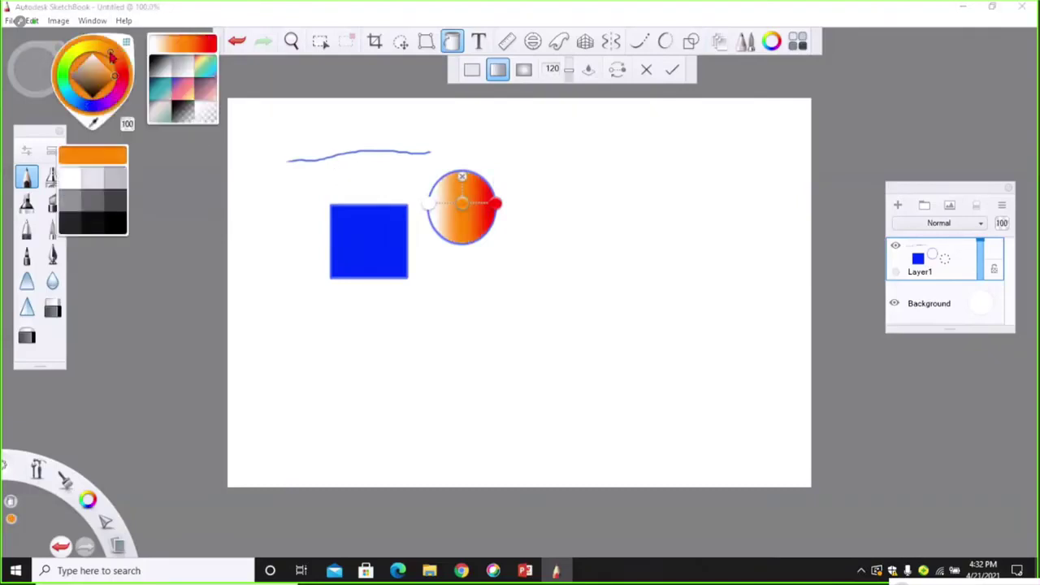
click(424, 204)
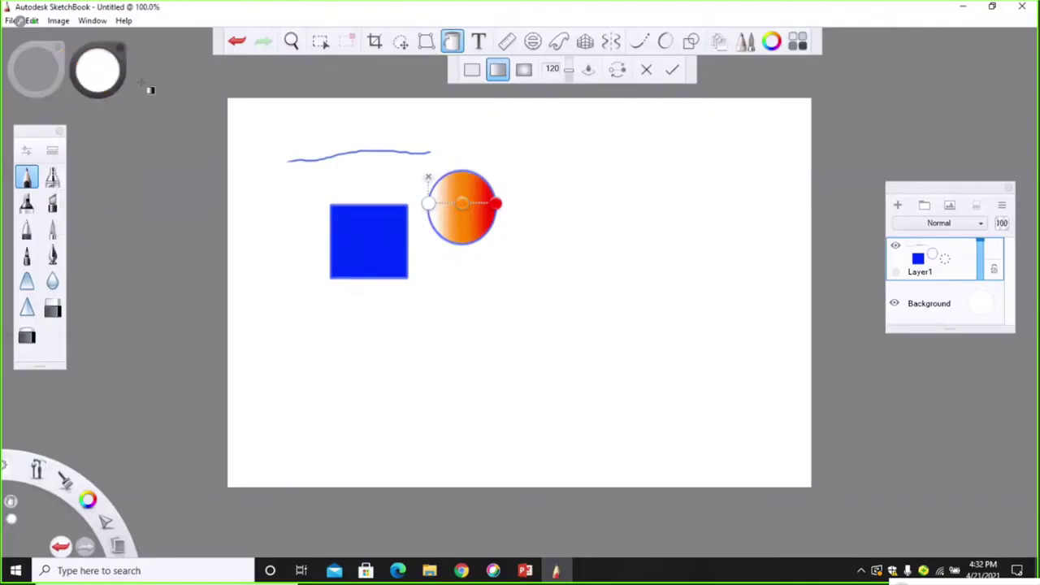
click(93, 74)
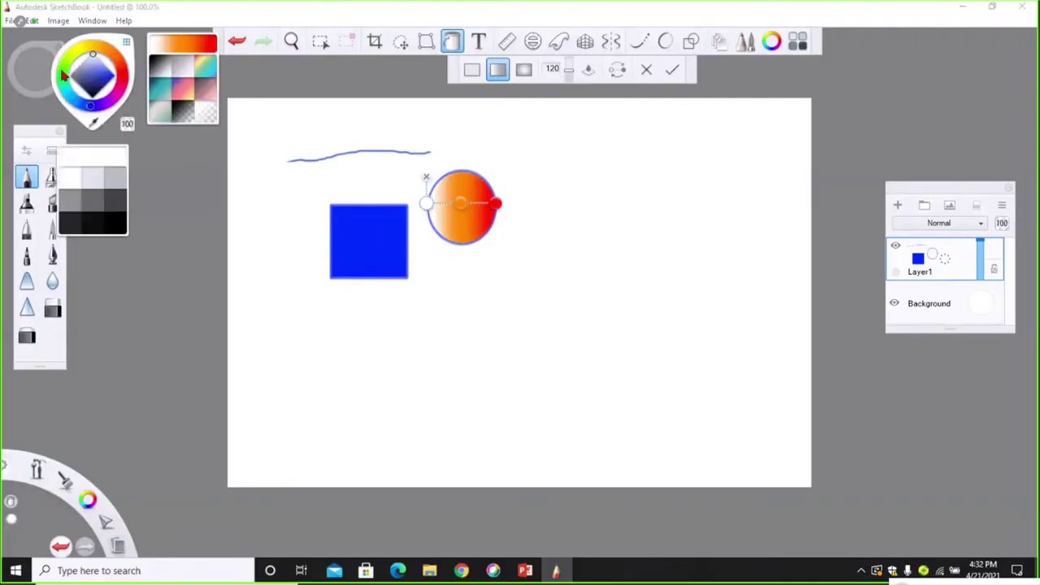
click(64, 73)
drag(498, 206, 465, 180)
click(462, 210)
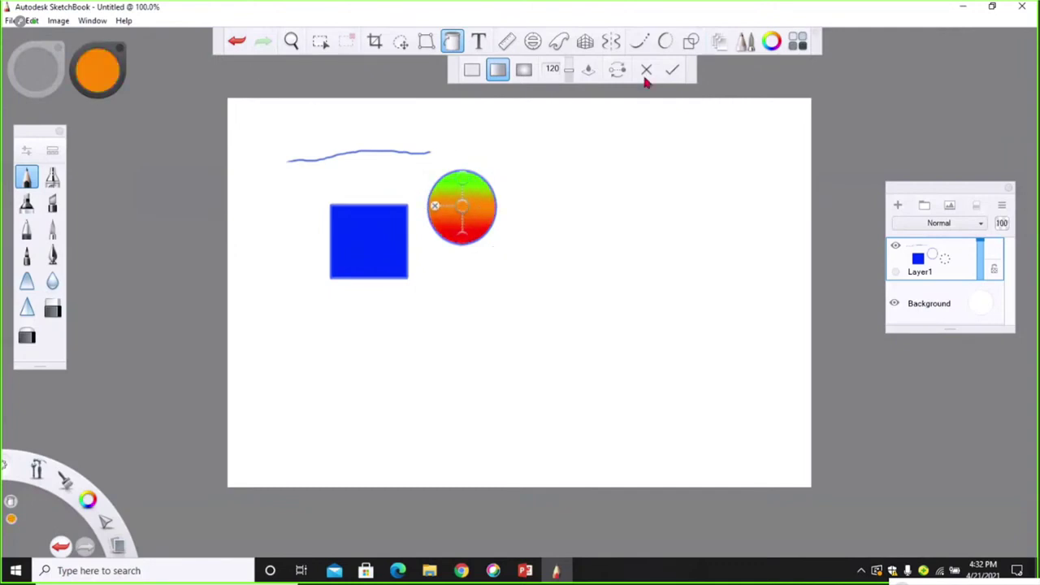
Step: Add the text "webinar" below the shapes, enlarge it and tilt it slightly counterclockwise
click(479, 43)
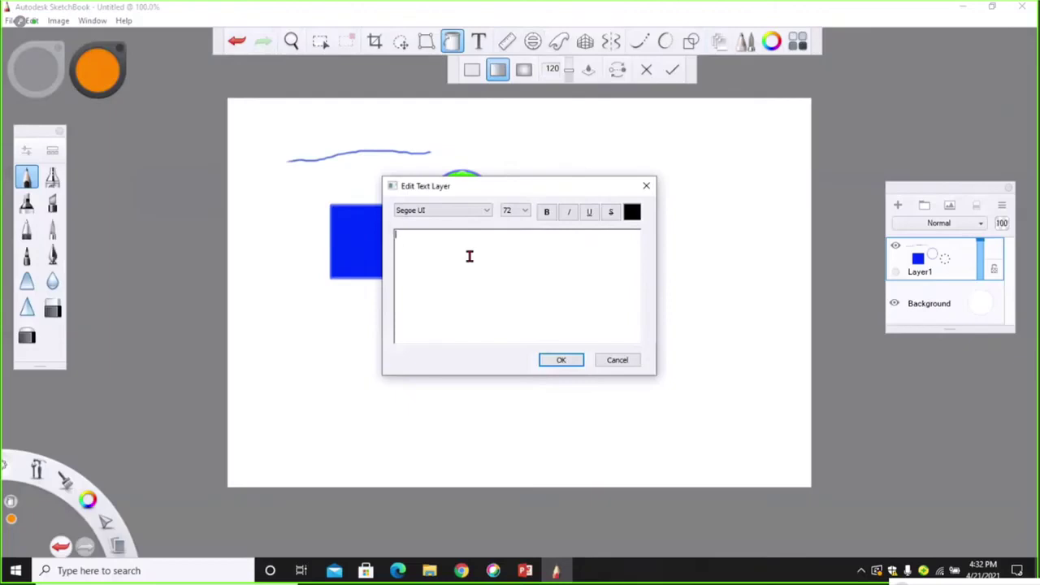
text(webinar)
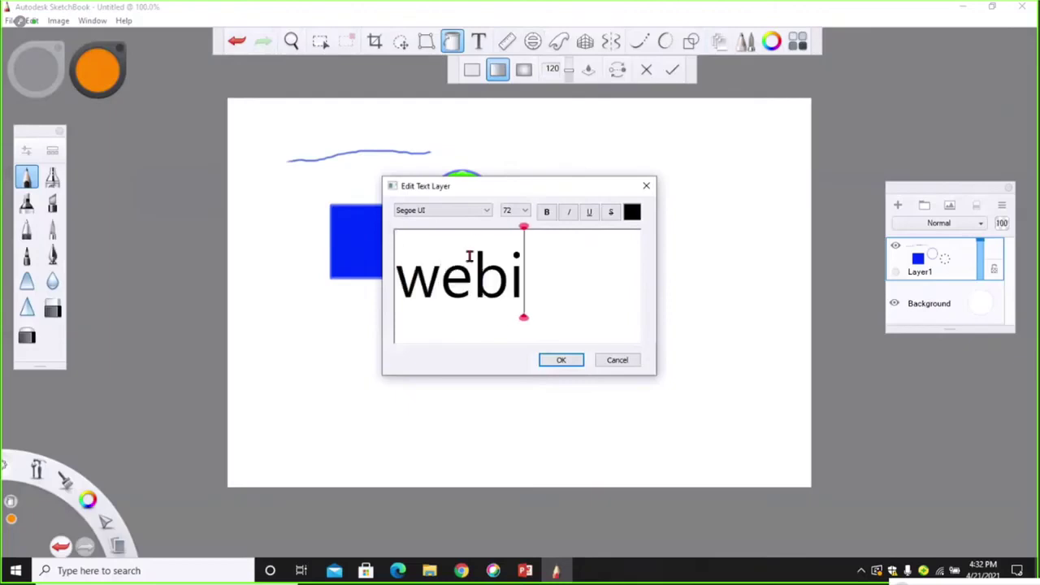
click(567, 362)
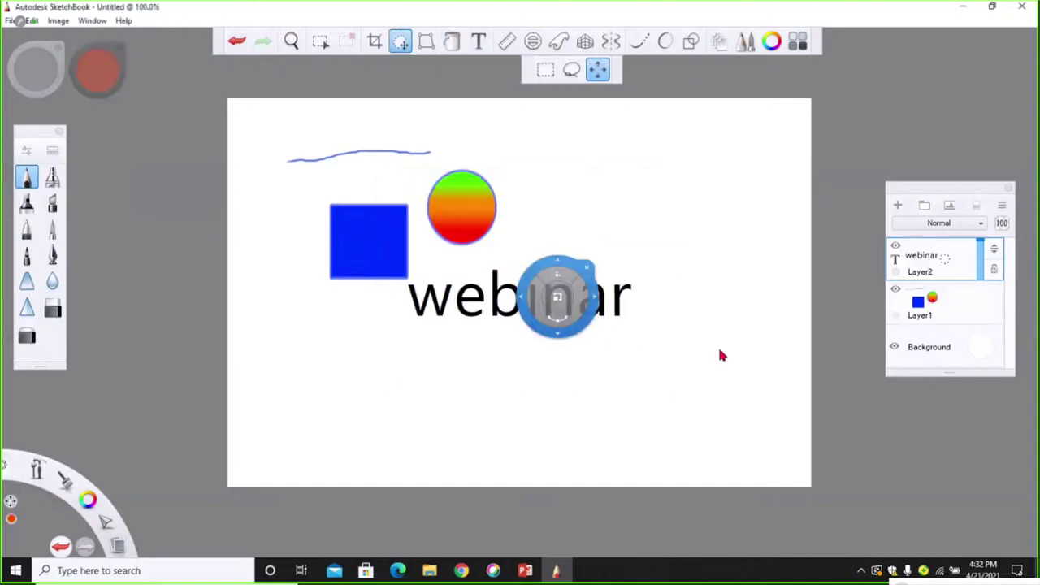
drag(695, 349, 634, 305)
drag(370, 135, 338, 104)
Step: Zoom and reposition the canvas view using the canvas navigation control
click(292, 41)
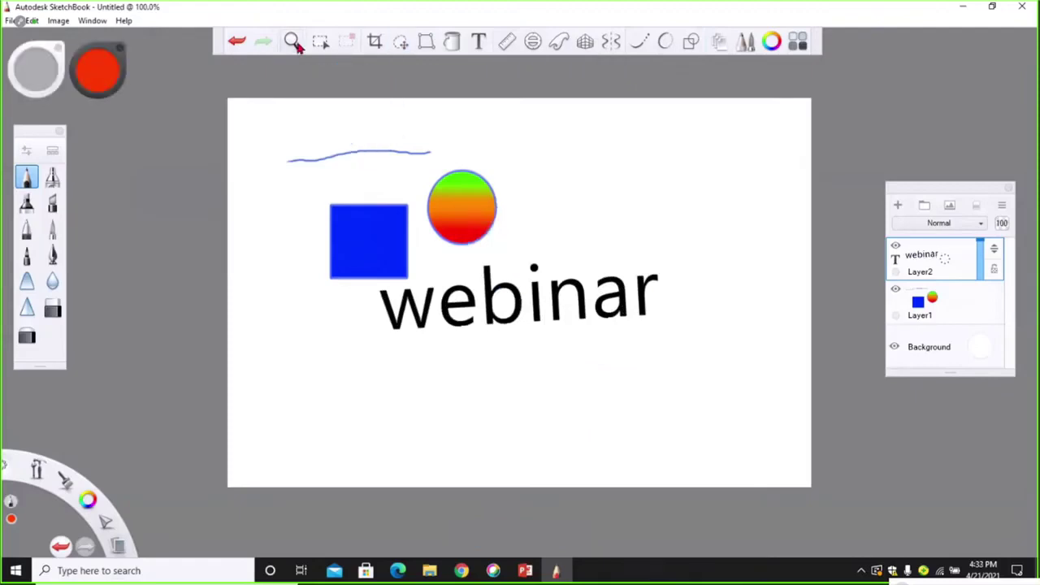
drag(547, 322, 546, 270)
click(479, 186)
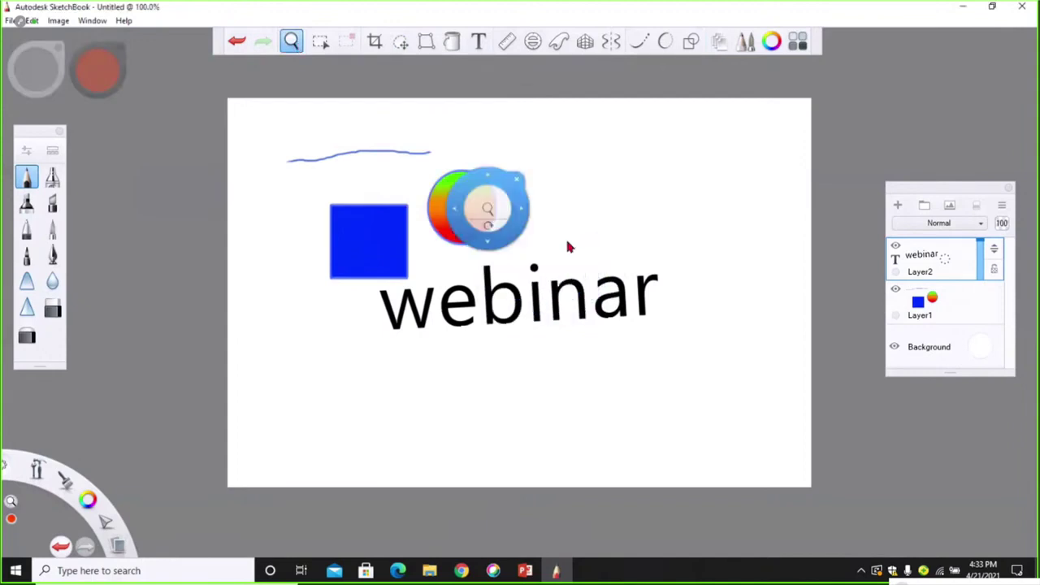
click(552, 234)
drag(551, 230, 523, 195)
drag(592, 190, 550, 192)
mouse_move(501, 121)
mouse_down()
mouse_move(559, 213)
mouse_move(538, 160)
mouse_move(573, 157)
mouse_move(498, 168)
mouse_move(510, 174)
mouse_move(488, 167)
mouse_move(422, 144)
mouse_move(327, 81)
mouse_up()
key(space)
key(space)
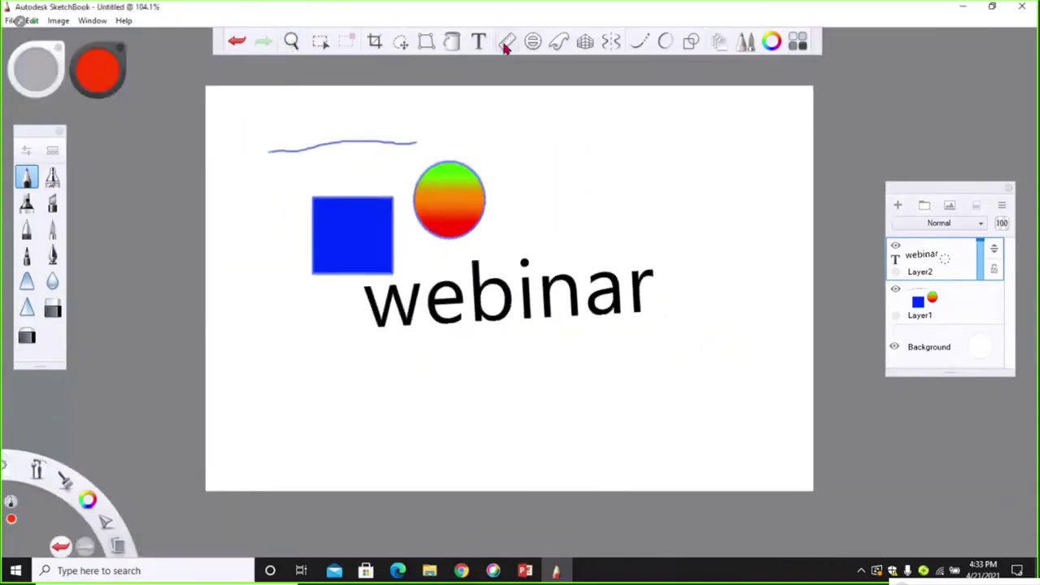
Step: Turn on the Ruler guide and undo all the drawn shapes, fills and text to empty the canvas
click(506, 43)
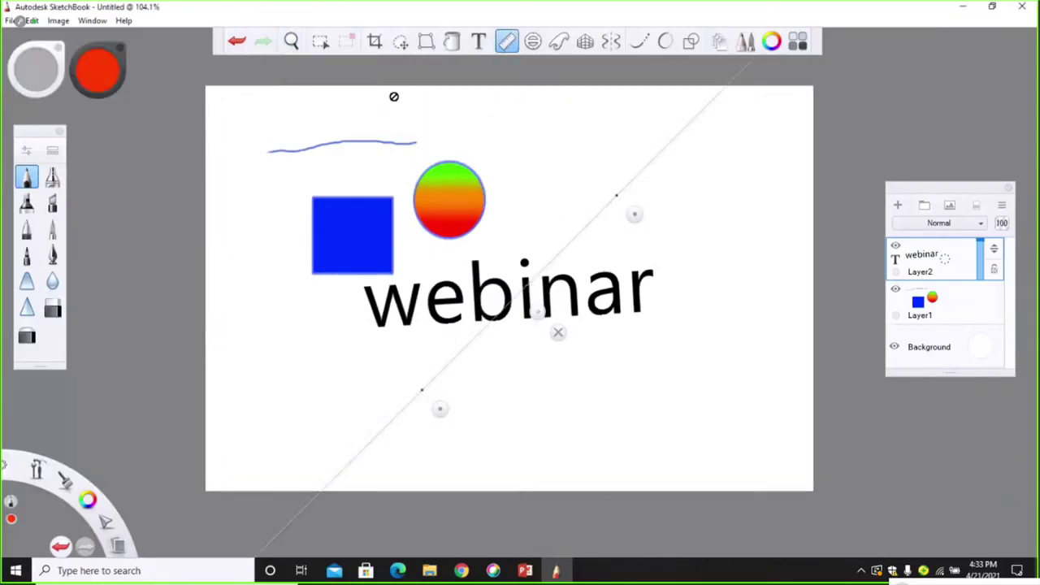
click(237, 41)
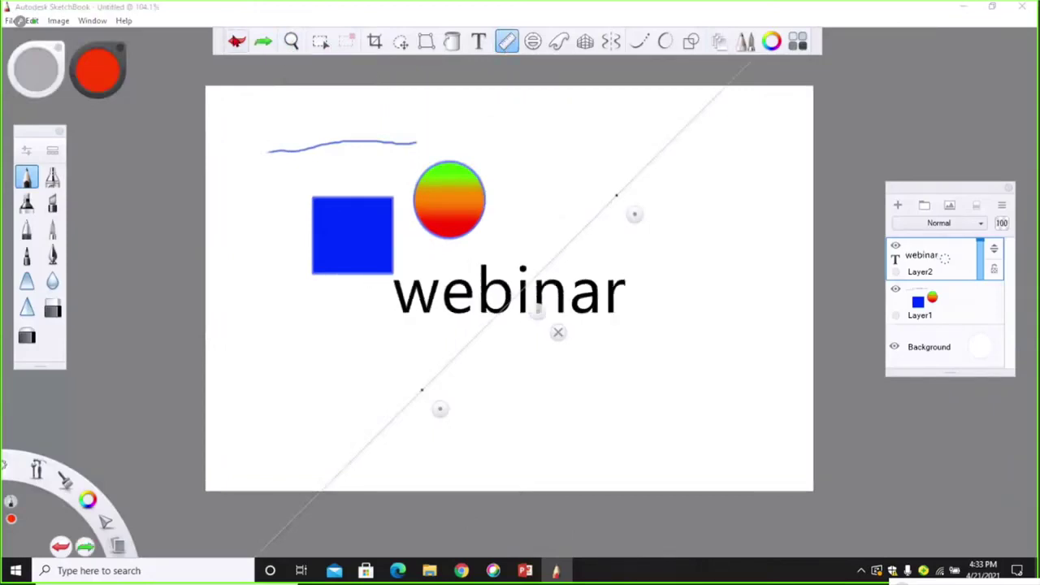
click(236, 41)
click(236, 41)
click(236, 41)
click(236, 42)
click(236, 41)
click(236, 41)
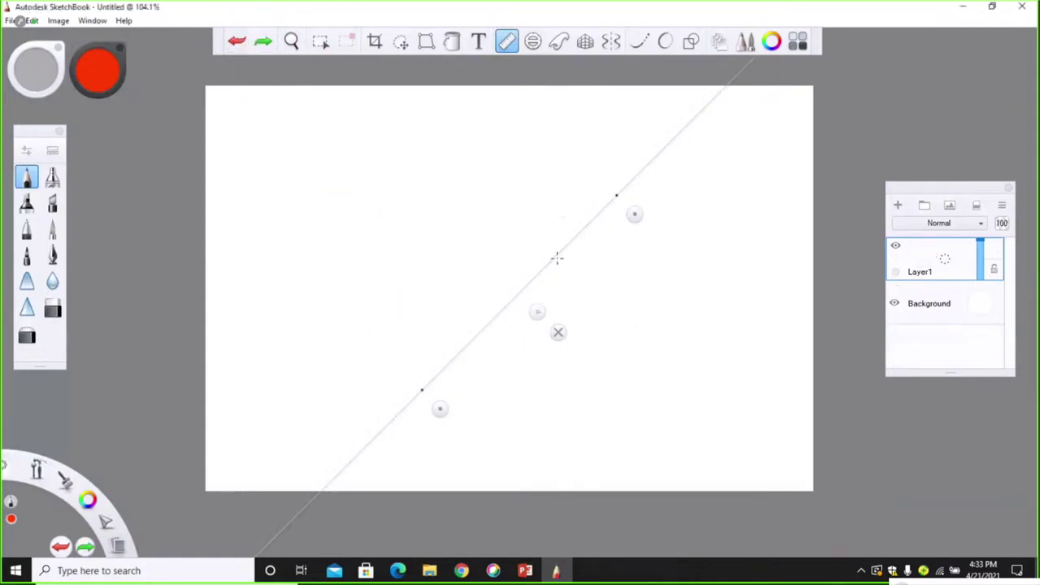
Step: Draw a red pencil line along the diagonal ruler, undo it and close the ruler
click(511, 317)
drag(507, 311, 618, 208)
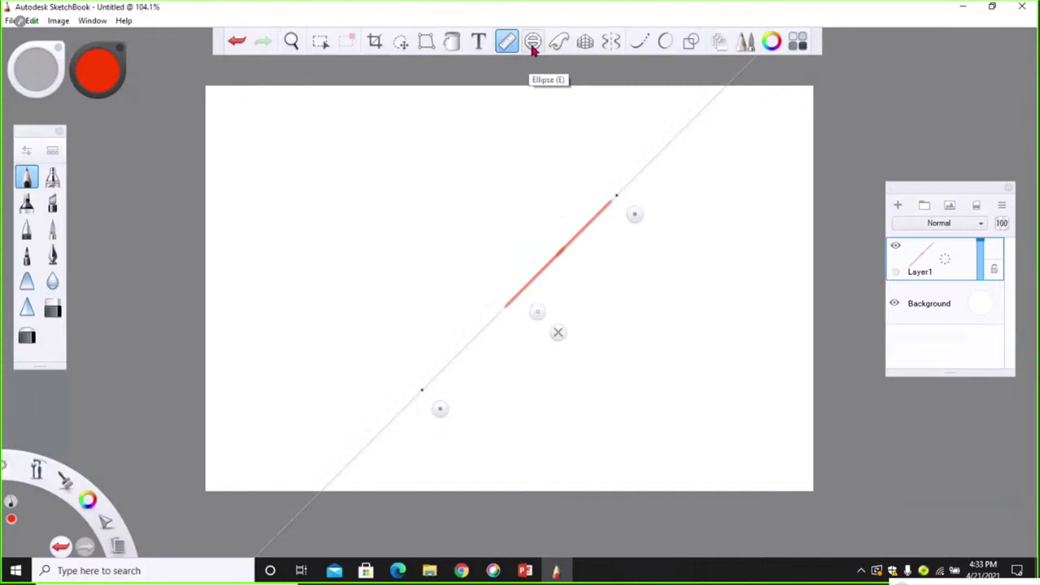
click(235, 45)
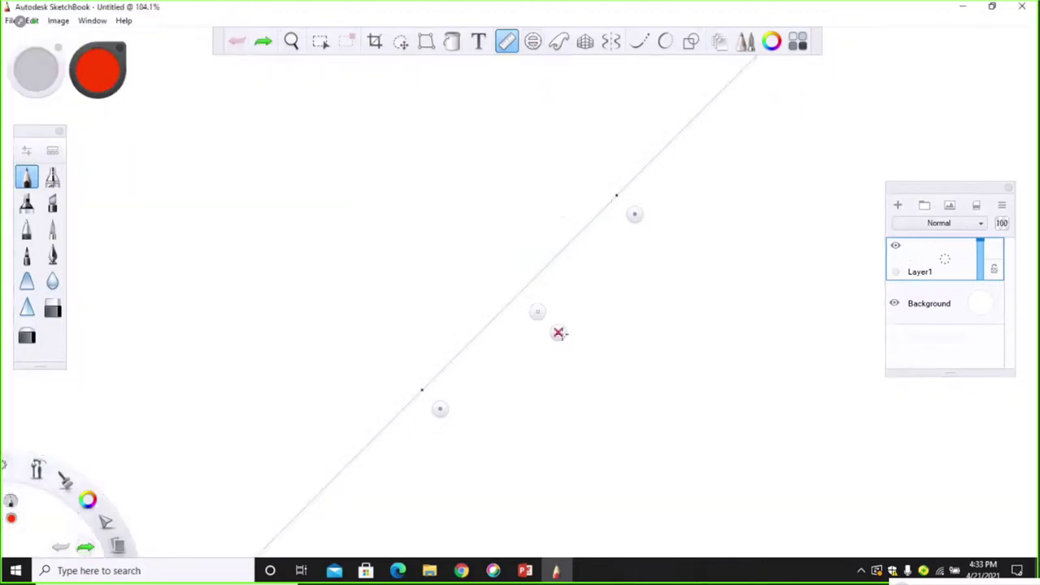
click(264, 45)
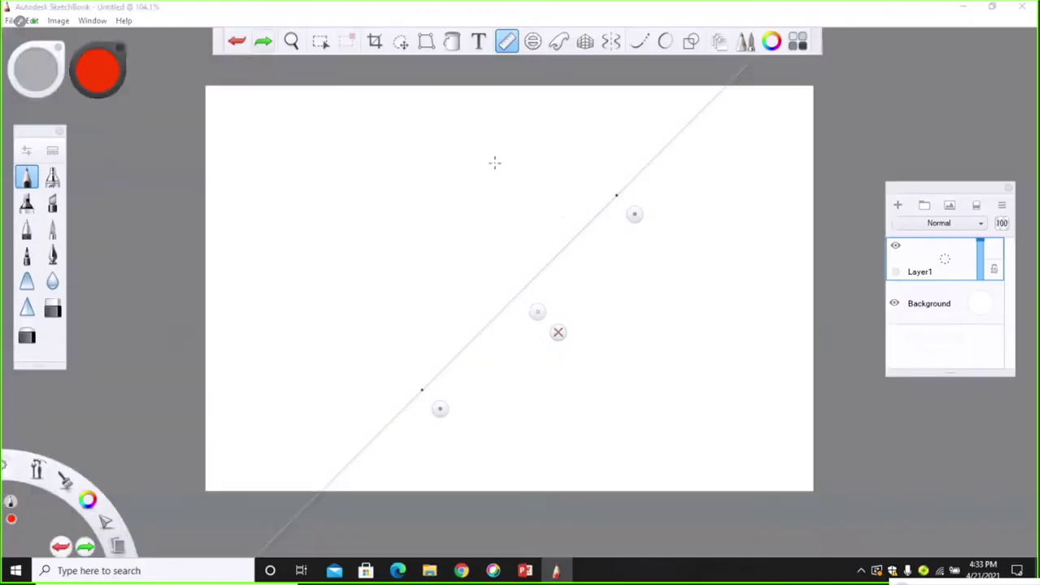
click(557, 332)
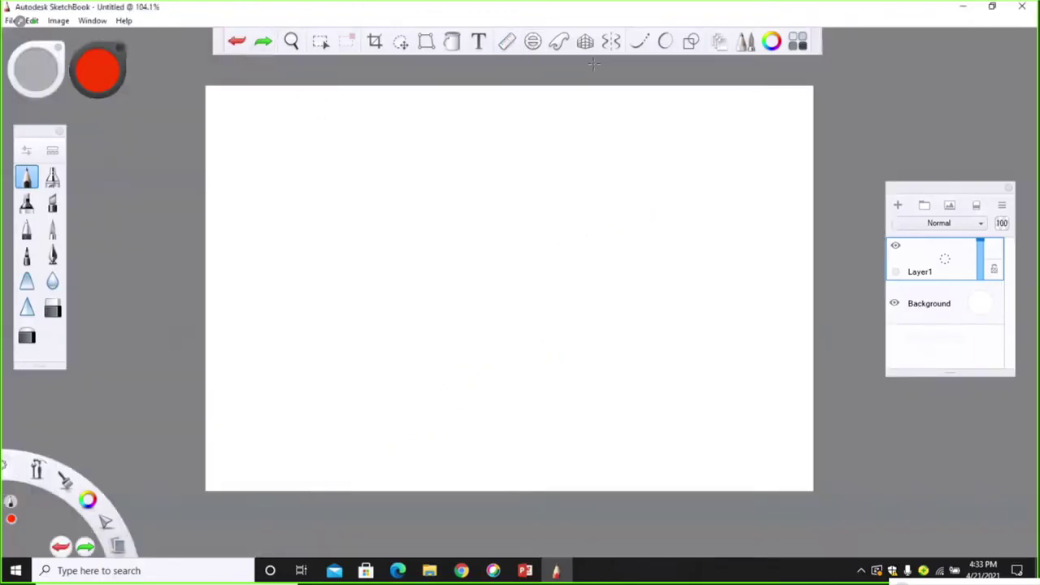
Step: Flatten the Ellipse guide slightly, trace its whole outline with the red Pencil and undo the tracing
click(531, 44)
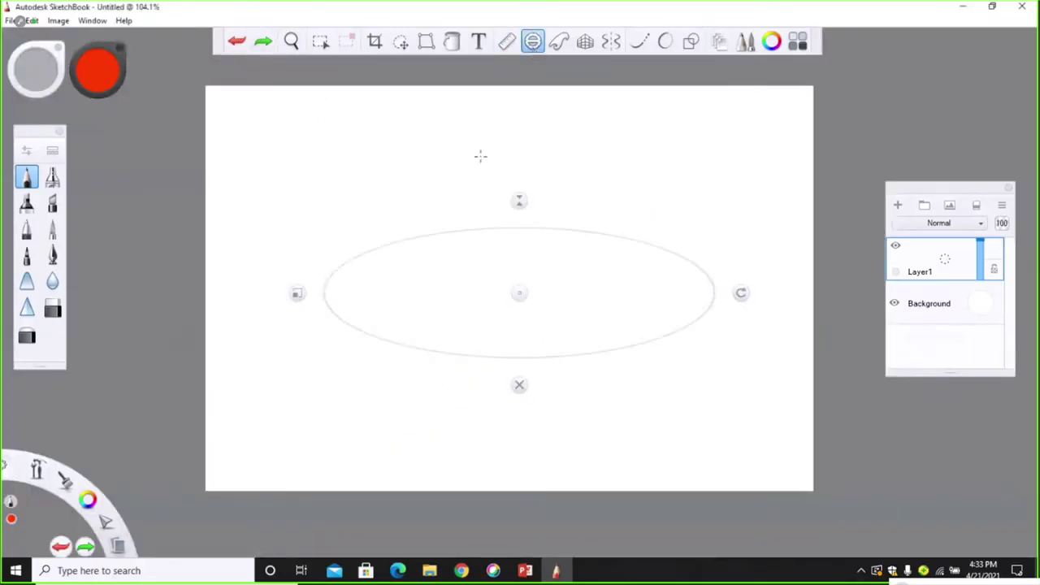
drag(516, 202, 520, 287)
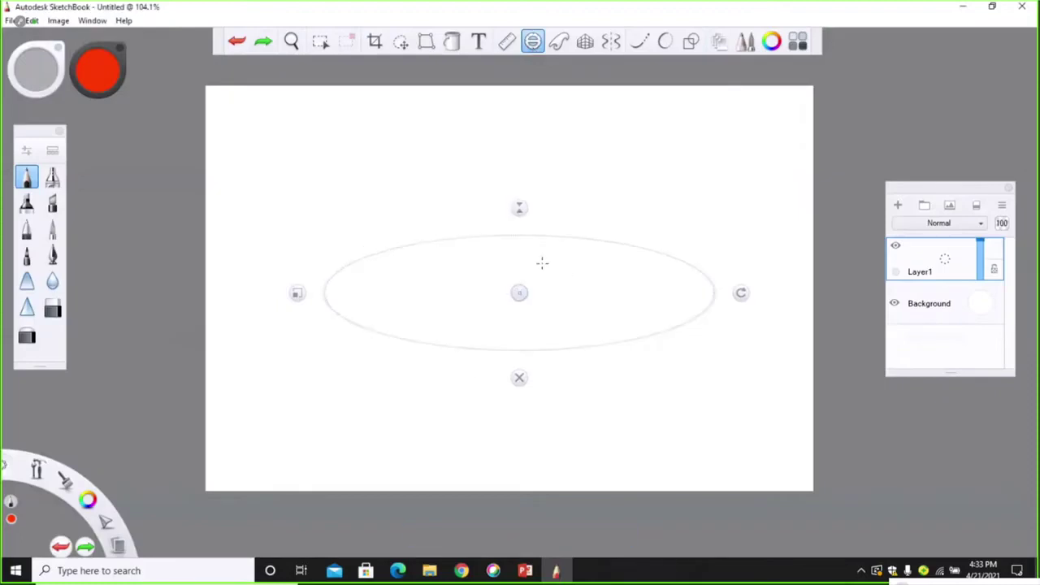
mouse_move(553, 232)
mouse_down()
mouse_move(666, 236)
mouse_move(705, 275)
mouse_up()
mouse_move(577, 383)
mouse_down()
mouse_move(701, 220)
mouse_move(654, 272)
mouse_move(615, 290)
mouse_move(595, 185)
mouse_up()
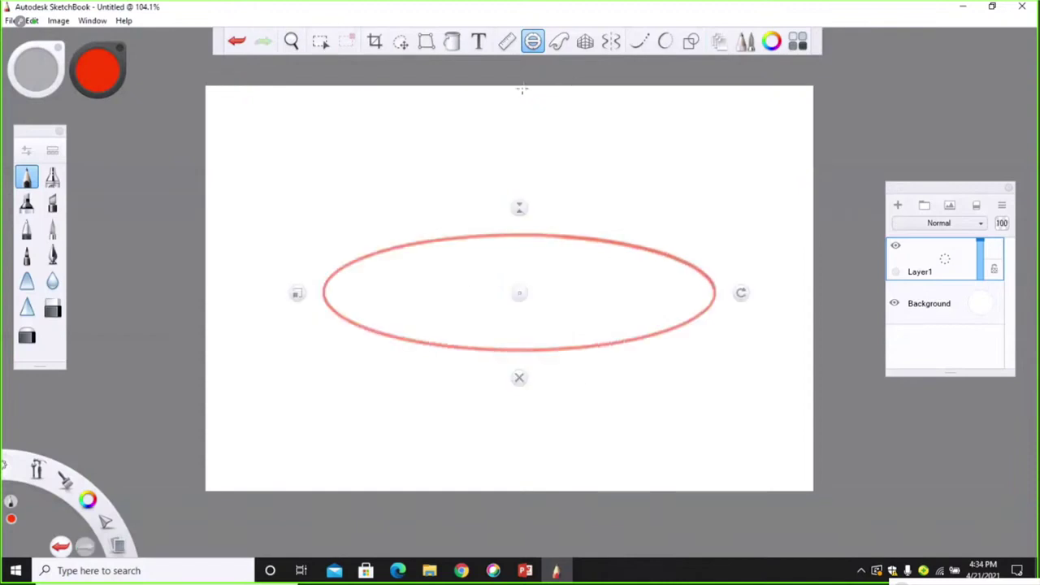
click(236, 41)
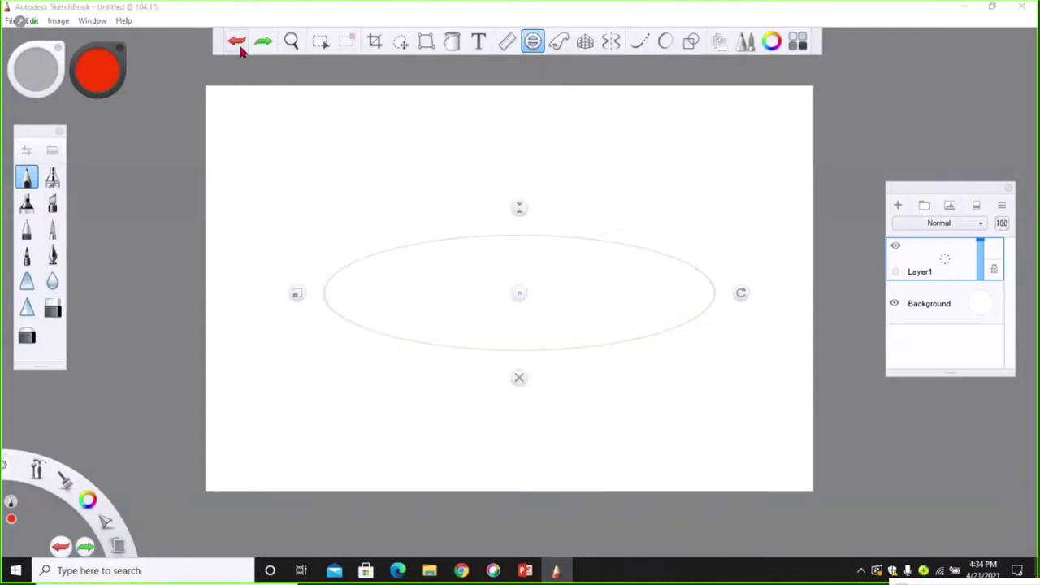
Step: Draw two red lines meeting in a peak above the horizon, using the two-point perspective guide
click(586, 44)
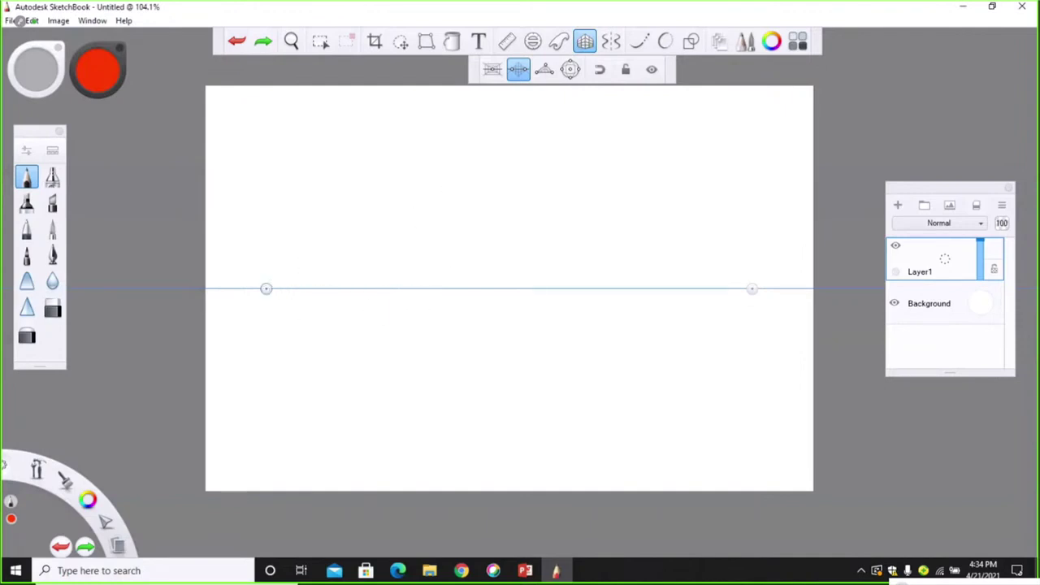
drag(296, 265, 463, 147)
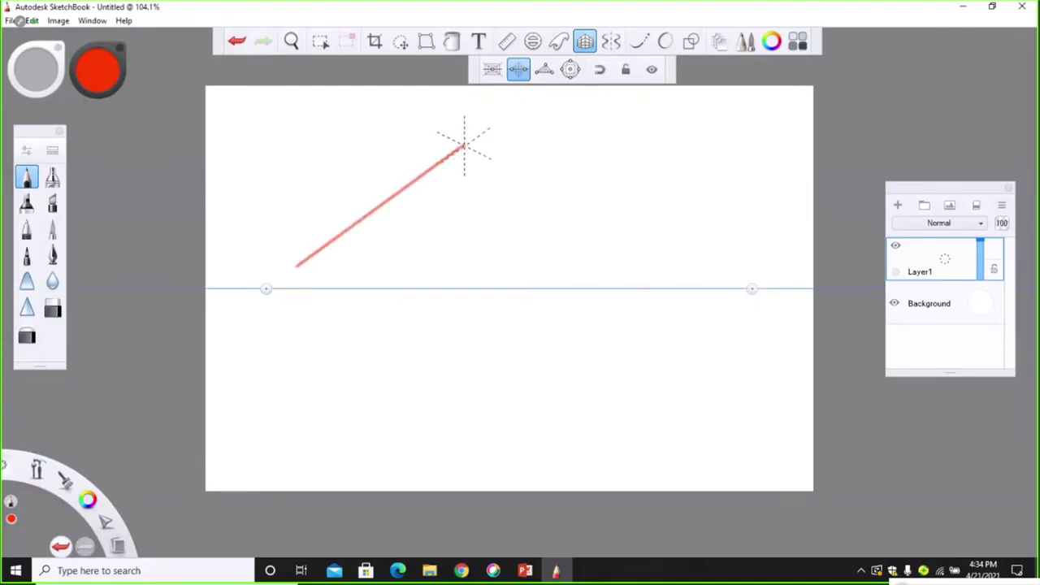
drag(464, 145, 669, 247)
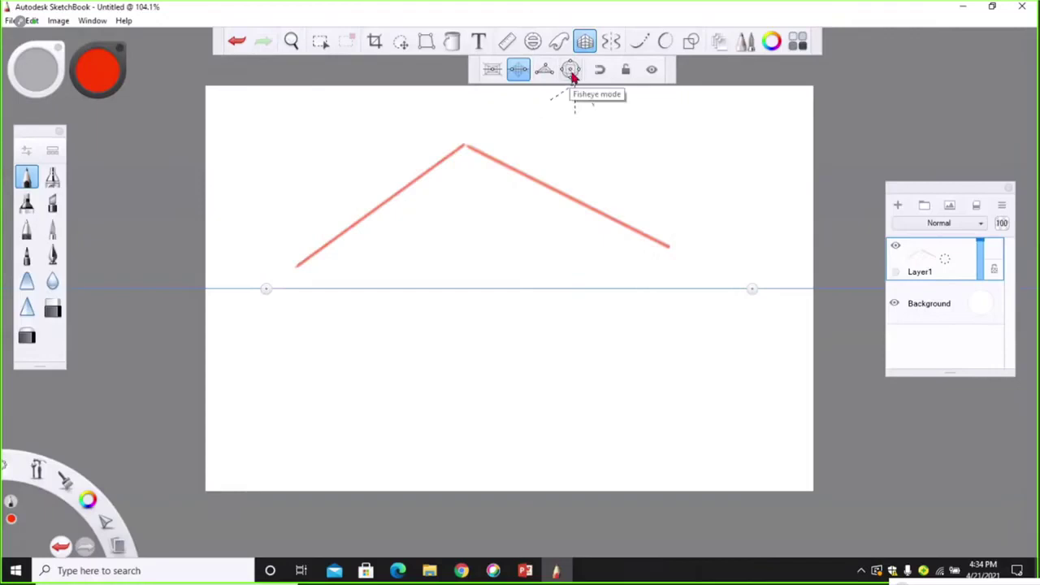
Step: Undo the red lines drawn with the perspective guide
click(235, 43)
click(235, 43)
click(235, 43)
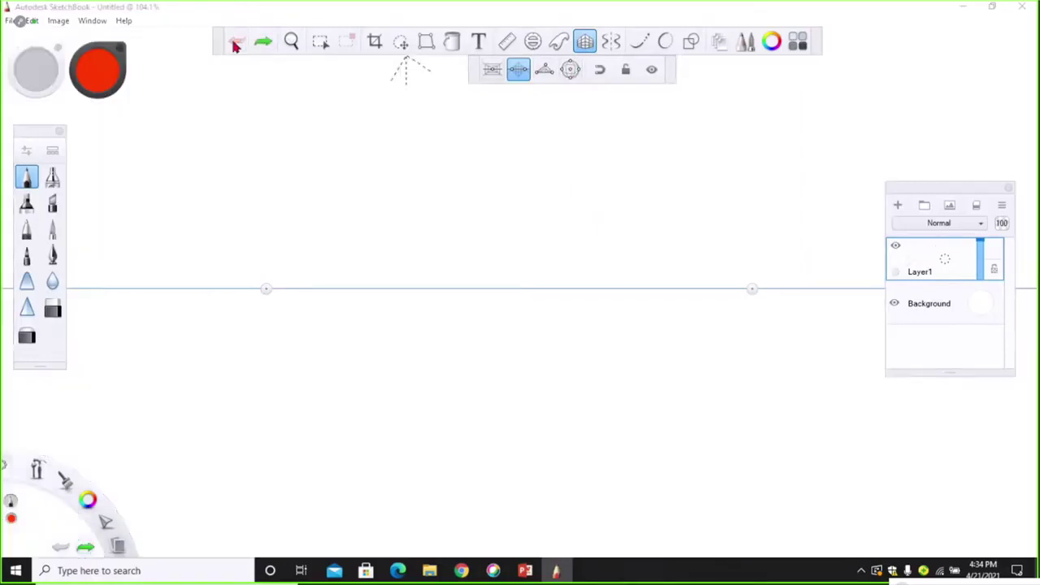
Step: Redo the last undone step to restore the canvas and turn on symmetry about the vertical axis
click(262, 42)
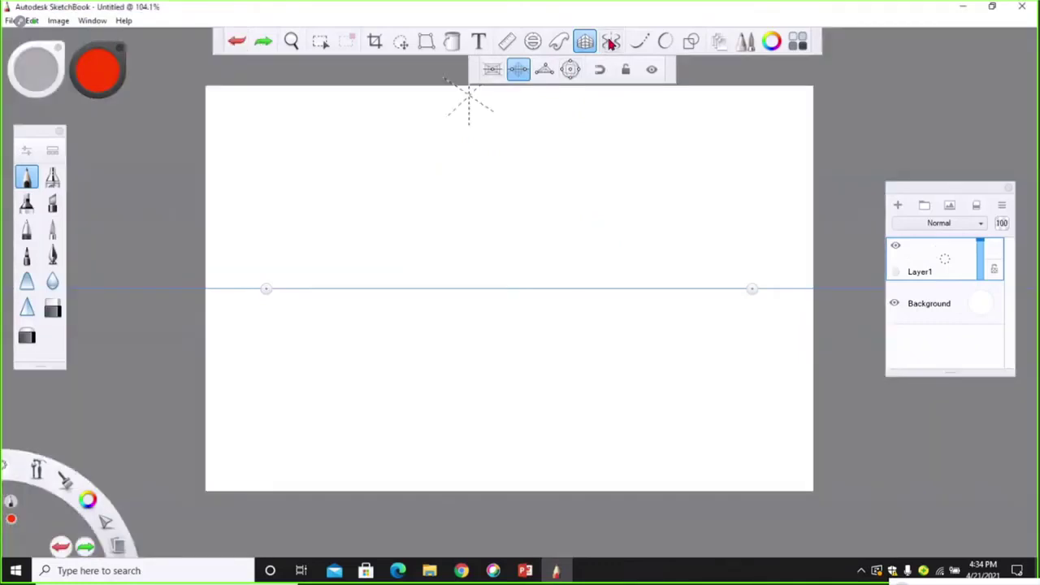
click(611, 43)
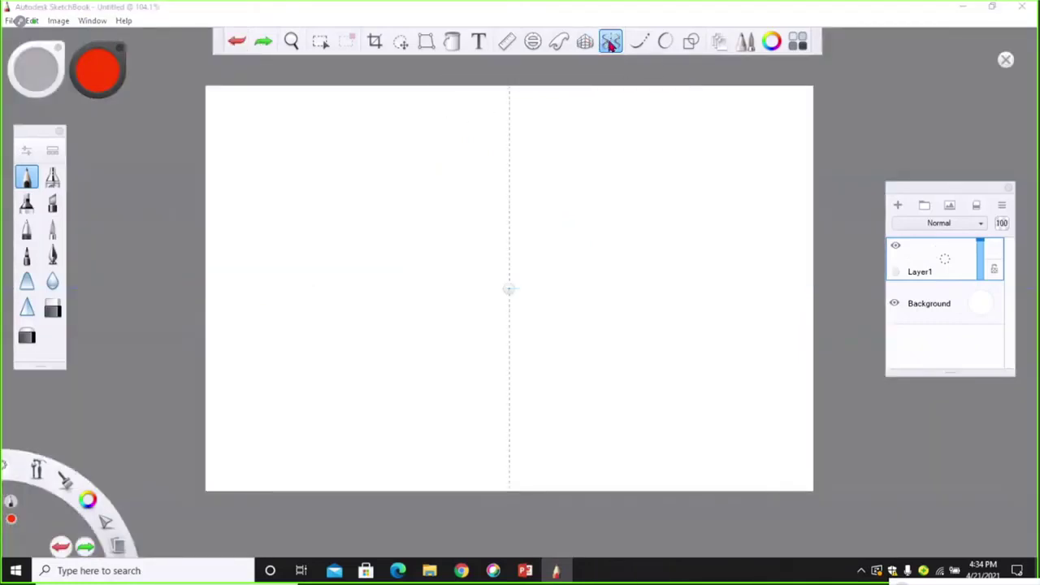
click(612, 44)
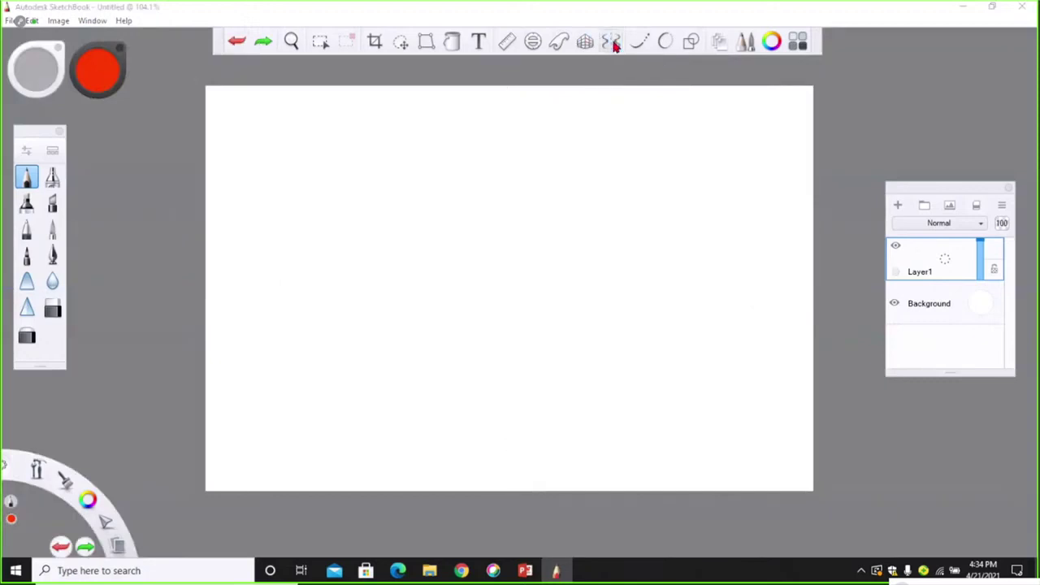
click(612, 43)
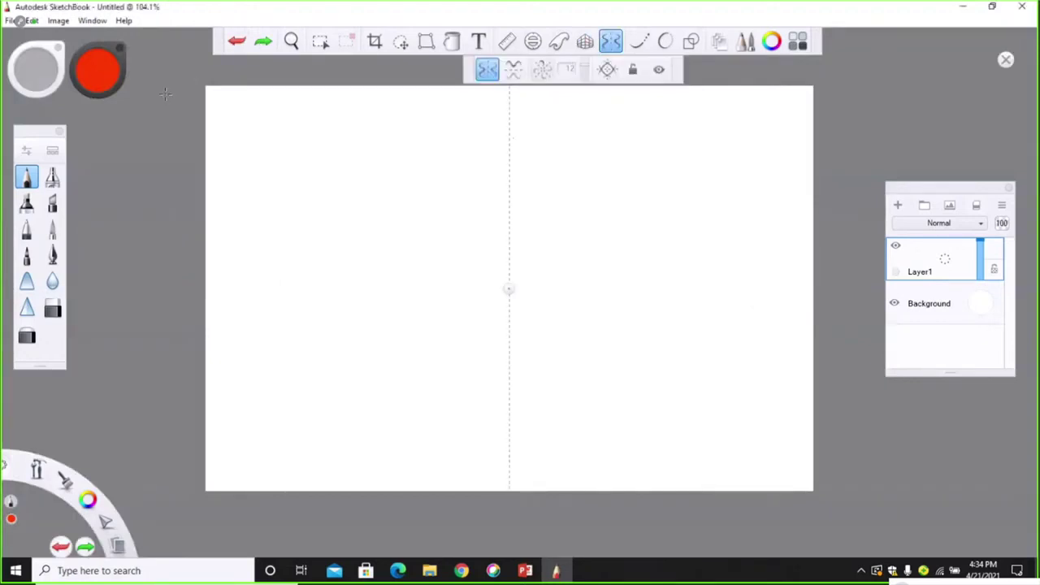
Step: Set the colour to dark green, draw a mirrored pine tree outline along the vertical symmetry axis and undo it
click(95, 80)
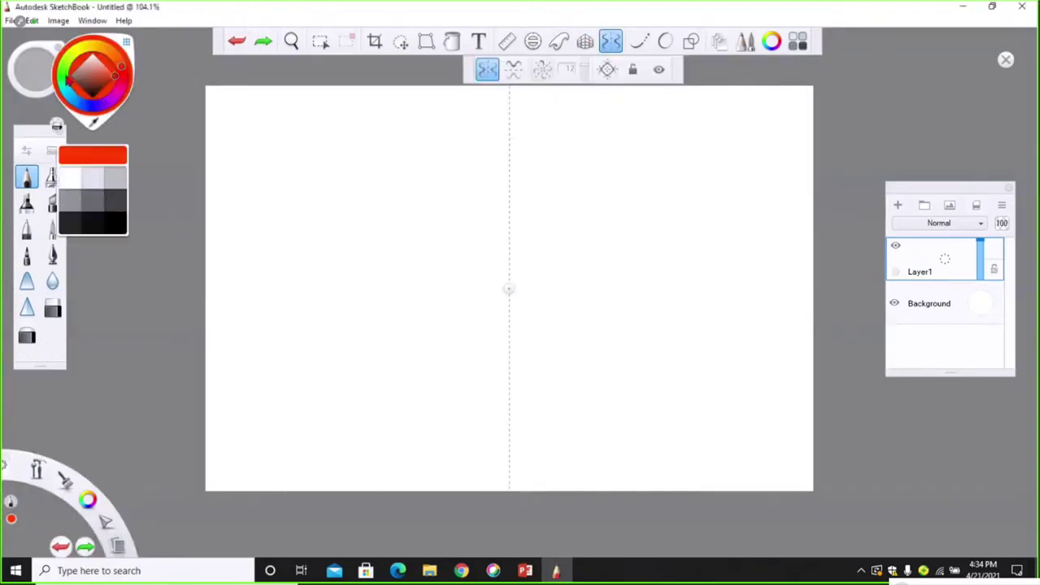
click(64, 75)
click(97, 89)
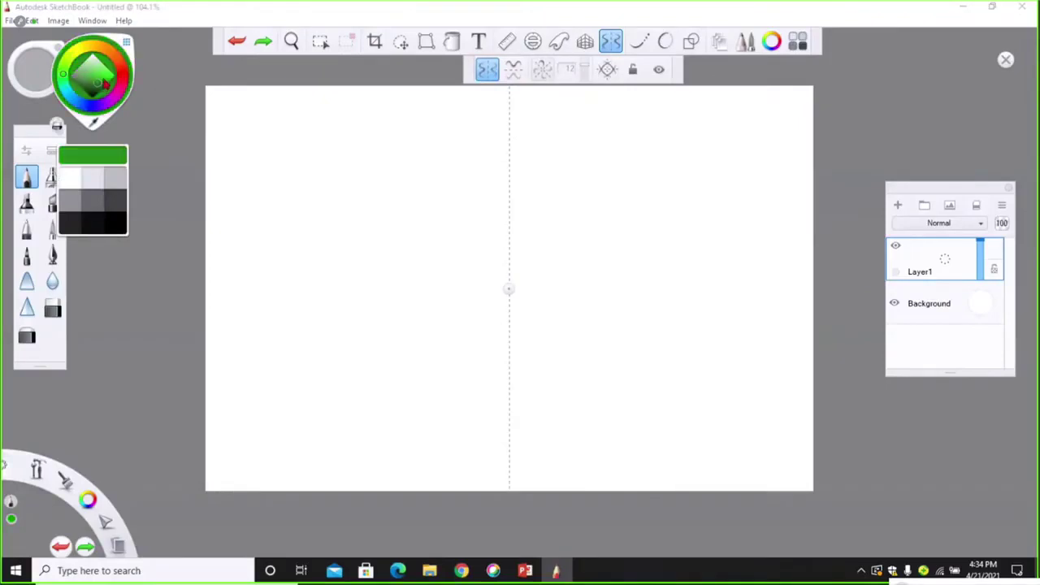
click(94, 94)
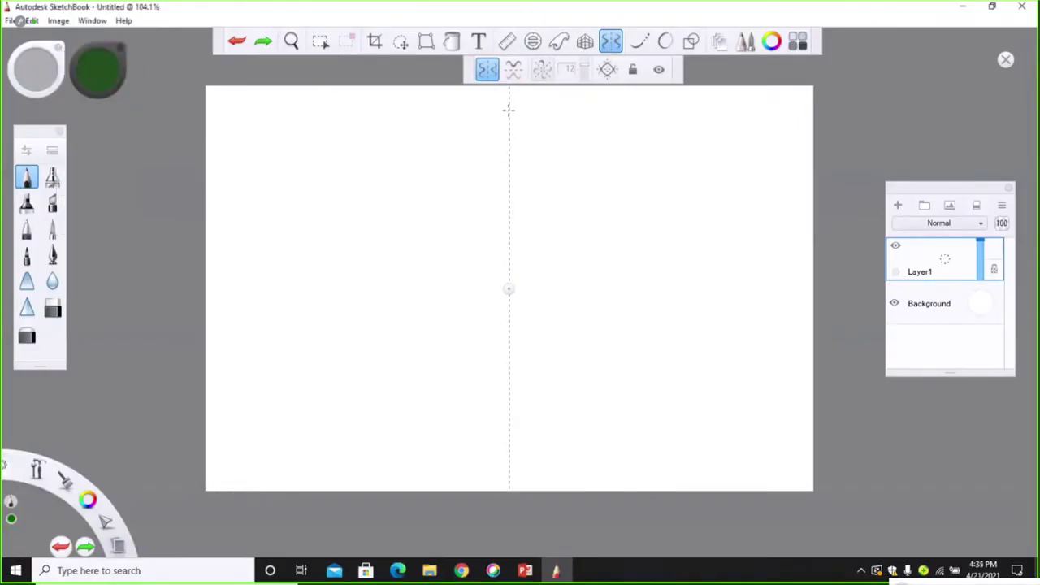
mouse_move(508, 110)
mouse_down()
mouse_move(477, 140)
mouse_move(494, 137)
mouse_move(471, 167)
mouse_move(485, 168)
mouse_move(473, 188)
mouse_move(508, 192)
mouse_move(457, 237)
mouse_move(479, 236)
mouse_move(468, 255)
mouse_move(496, 245)
mouse_move(503, 294)
mouse_up()
drag(484, 151, 493, 149)
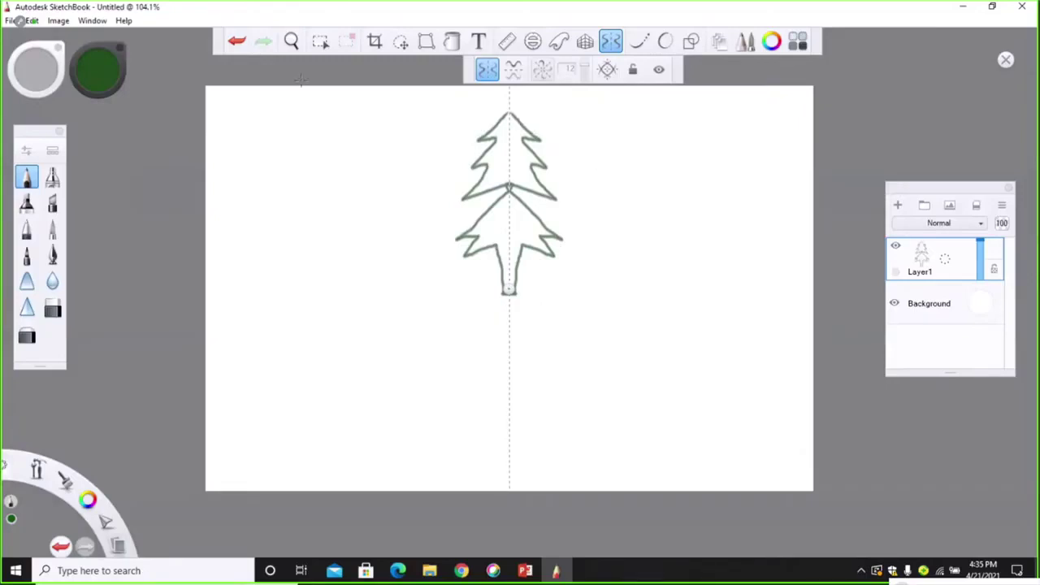
click(237, 45)
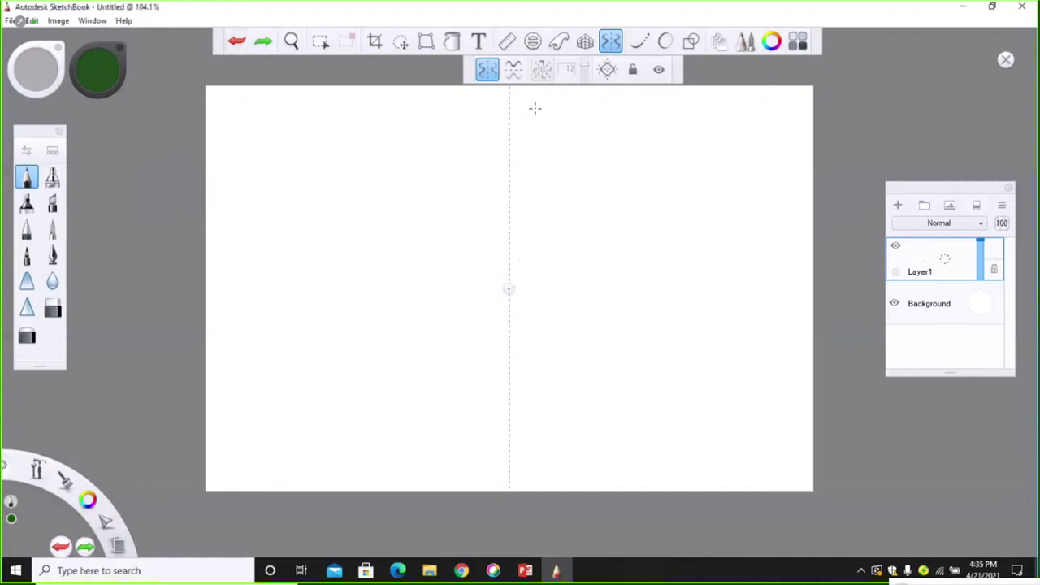
Step: Change the symmetry to the horizontal axis only, draw a wavy mirrored green line along it and undo it
click(513, 71)
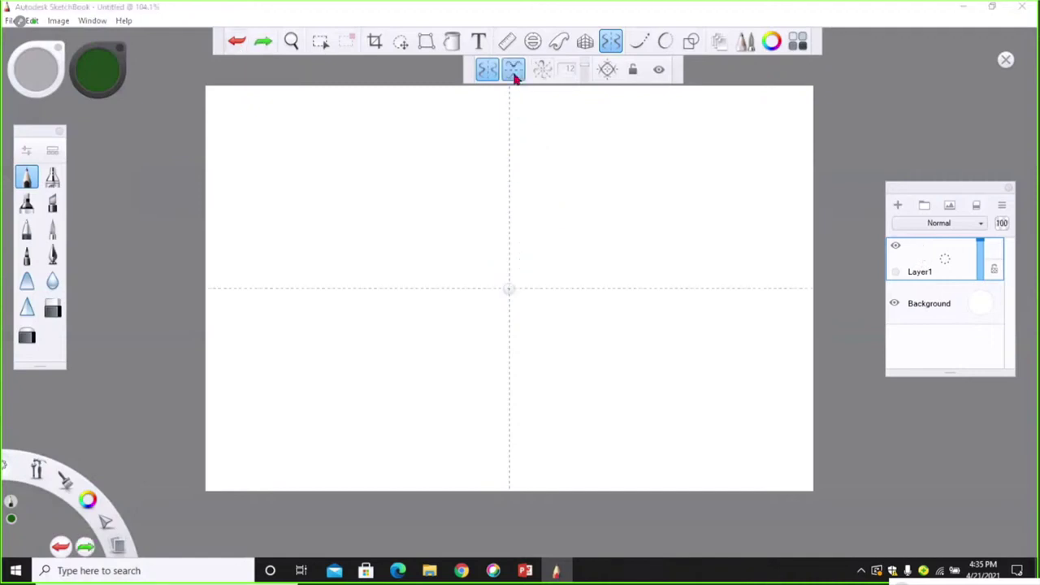
click(489, 72)
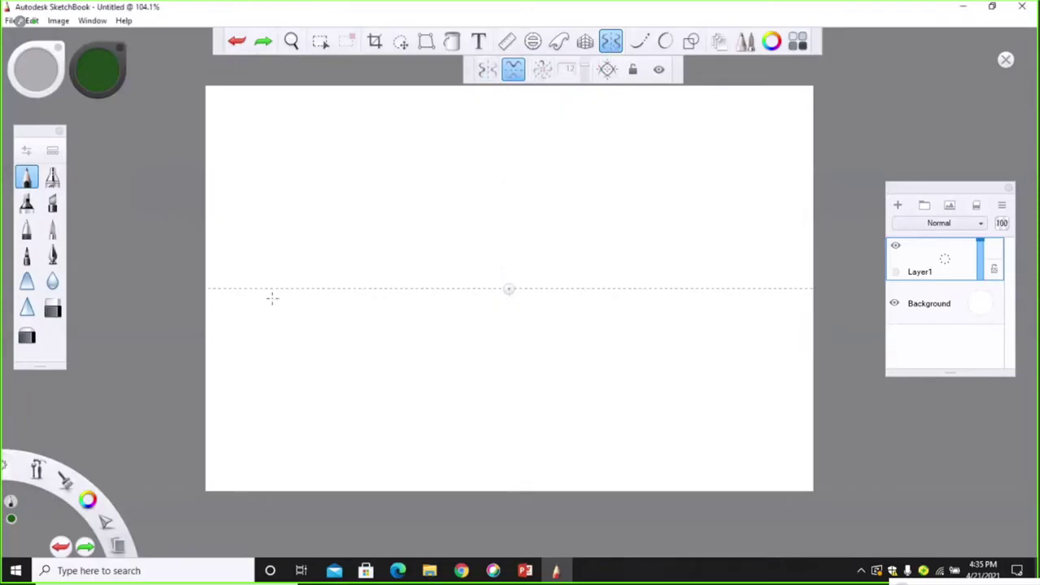
mouse_move(285, 281)
mouse_down()
mouse_move(542, 283)
mouse_move(582, 258)
mouse_move(630, 293)
mouse_move(663, 262)
mouse_move(720, 309)
mouse_up()
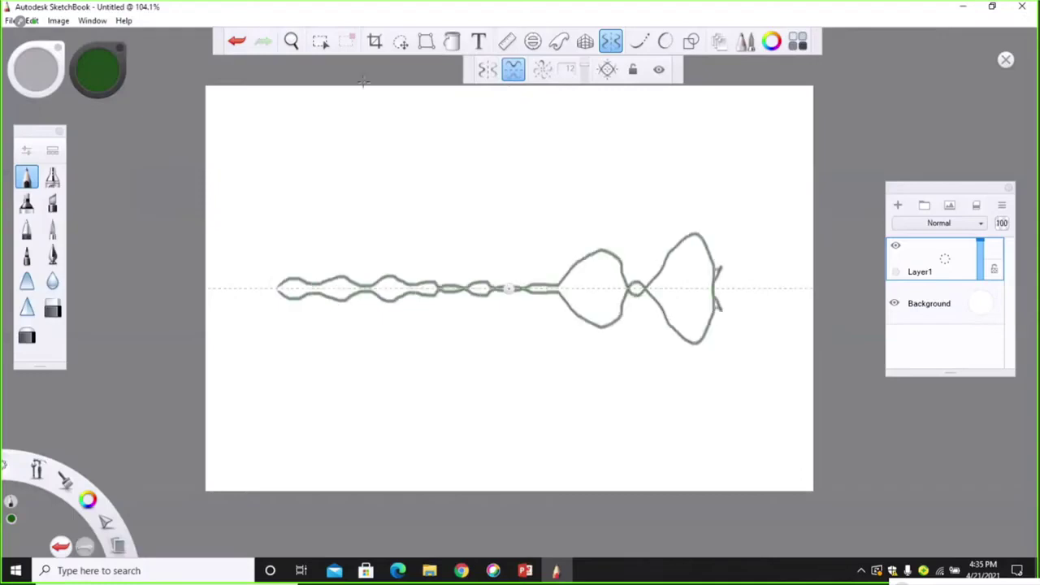
click(237, 44)
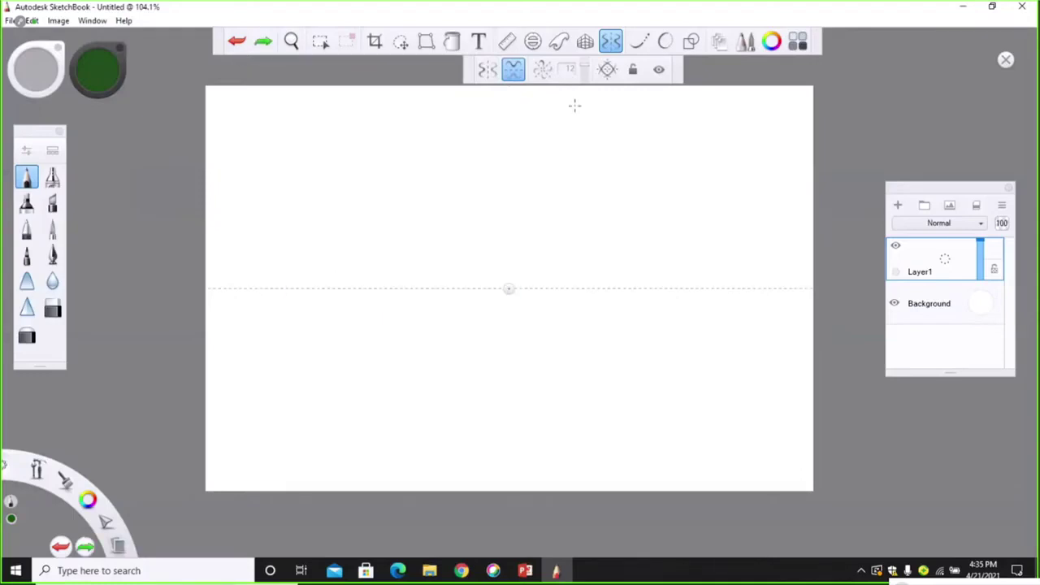
Step: Turn on radial symmetry with 12 sections and draw a black rosette around the canvas centre
click(542, 70)
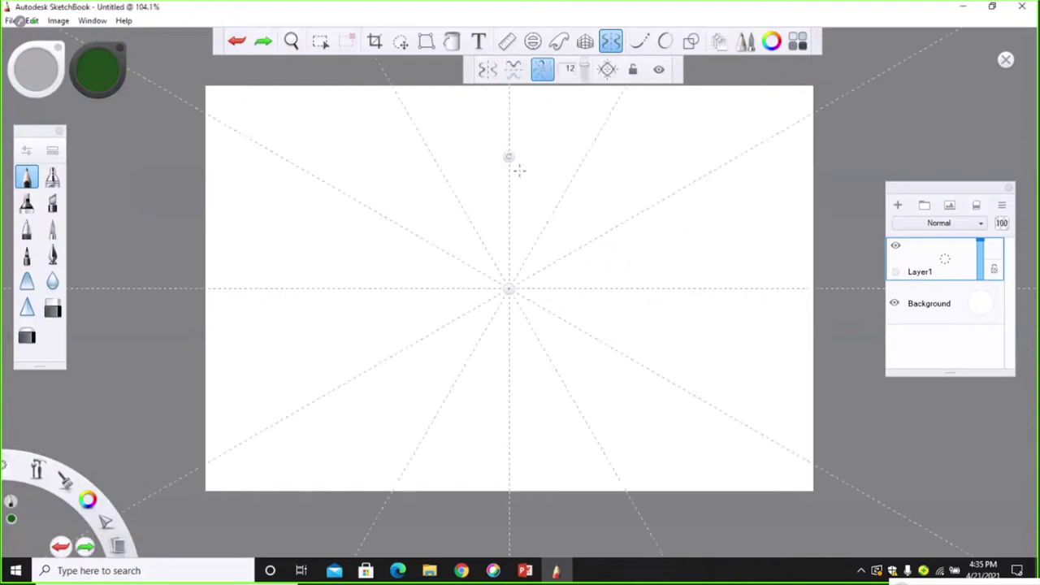
click(102, 73)
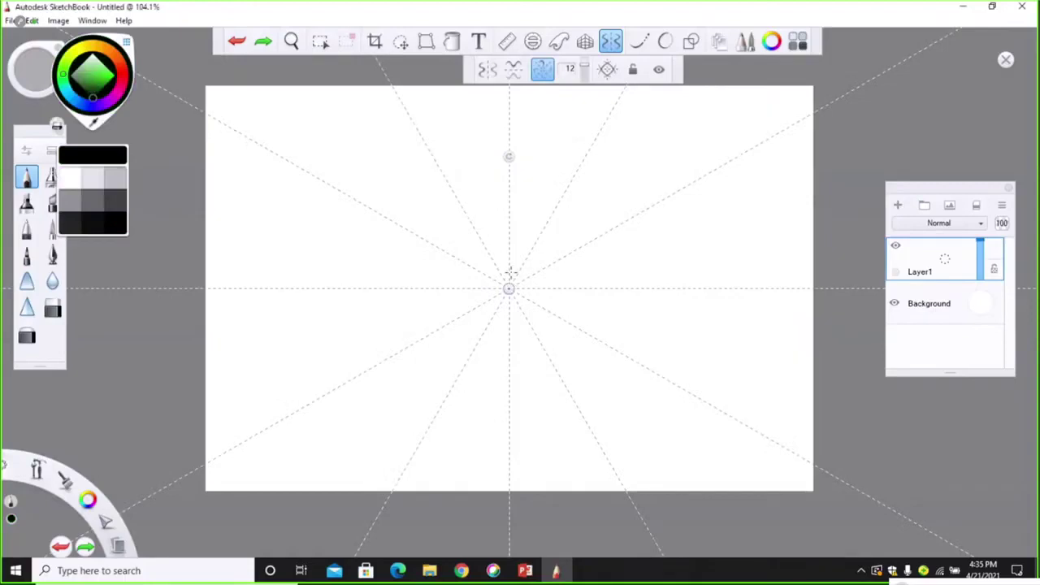
click(508, 270)
mouse_move(510, 267)
mouse_down()
mouse_move(529, 283)
mouse_move(510, 254)
mouse_move(526, 245)
mouse_move(470, 241)
mouse_move(506, 227)
mouse_up()
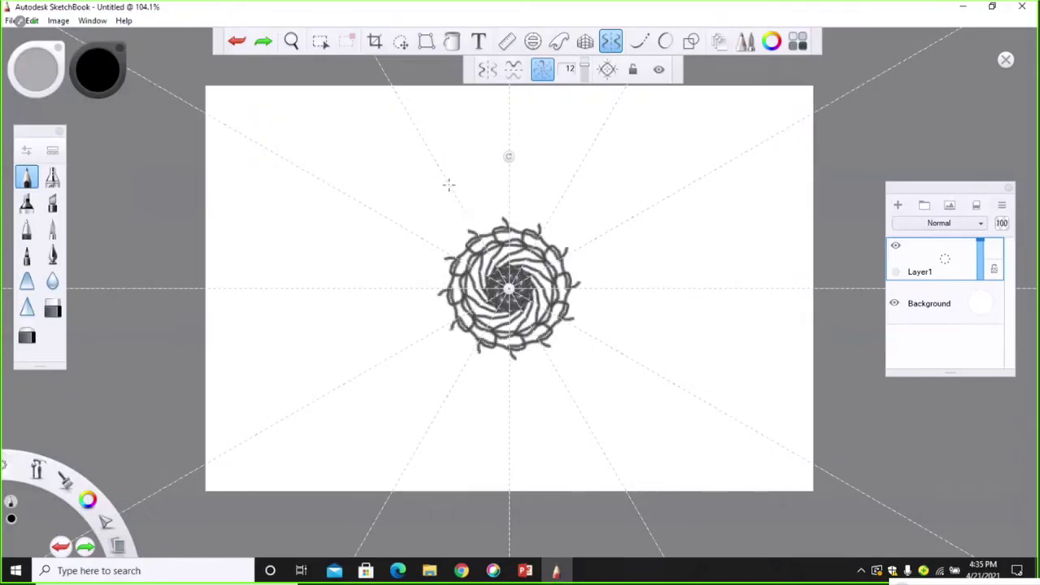
Step: Change the colour to red and draw a ring of looped petals around the black rosette
click(98, 75)
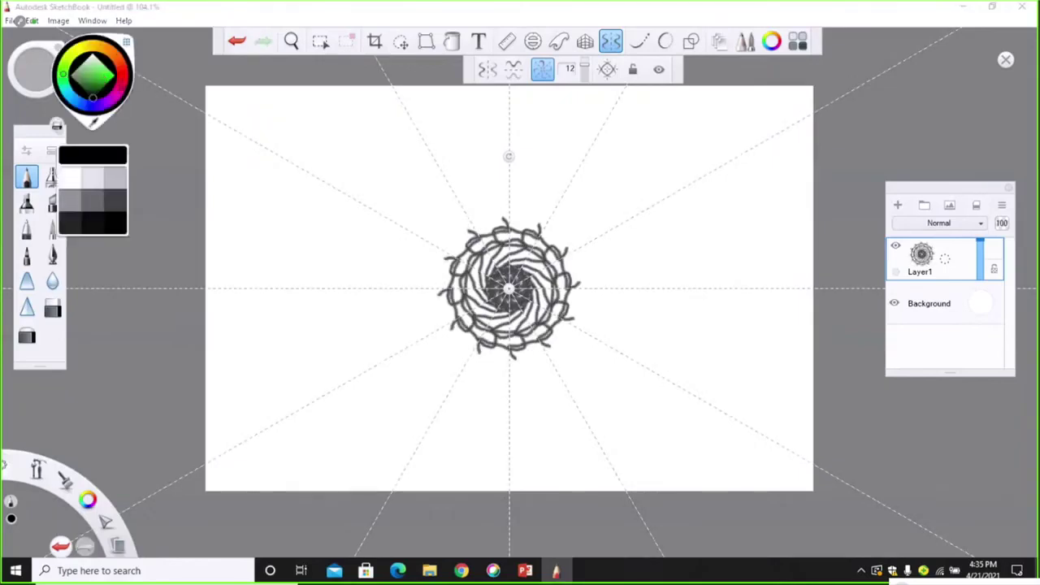
click(119, 75)
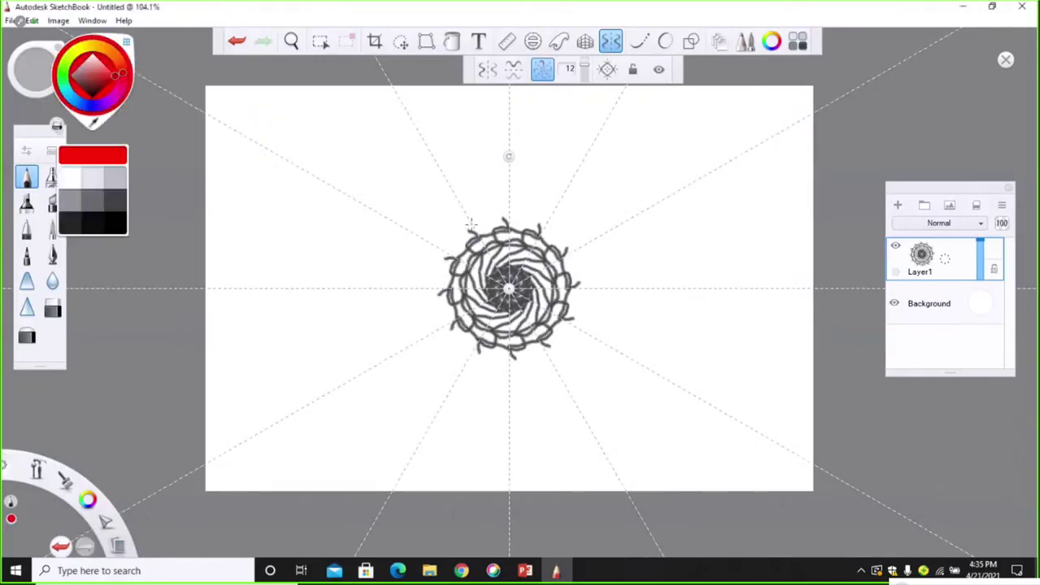
mouse_move(470, 221)
mouse_down()
mouse_move(445, 200)
mouse_move(475, 221)
mouse_move(457, 181)
mouse_move(456, 211)
mouse_move(429, 201)
mouse_move(439, 182)
mouse_move(430, 191)
mouse_up()
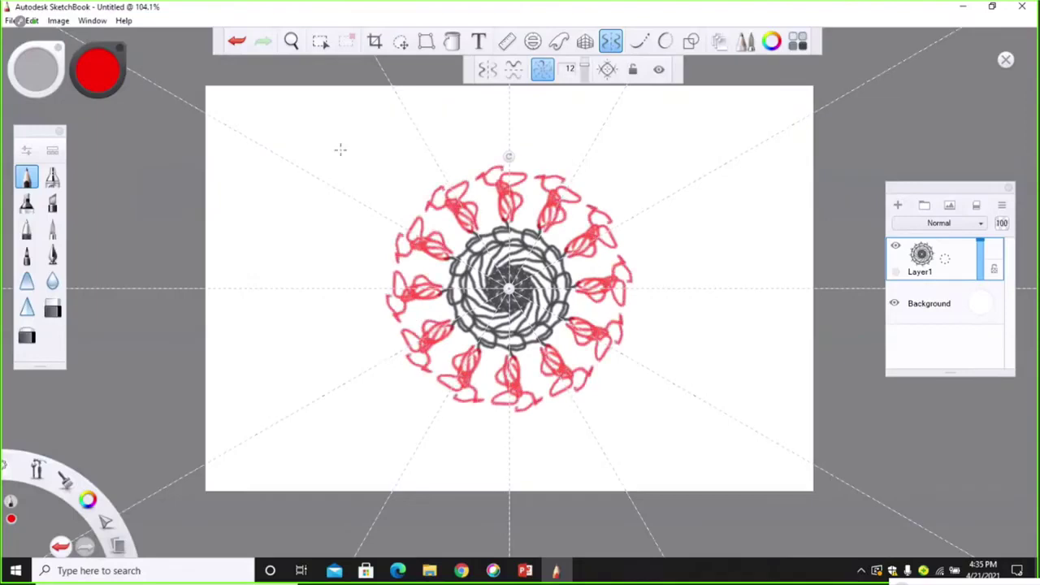
Step: Change the colour to dark green and draw long looped leaves radiating outward from the red petals
click(101, 84)
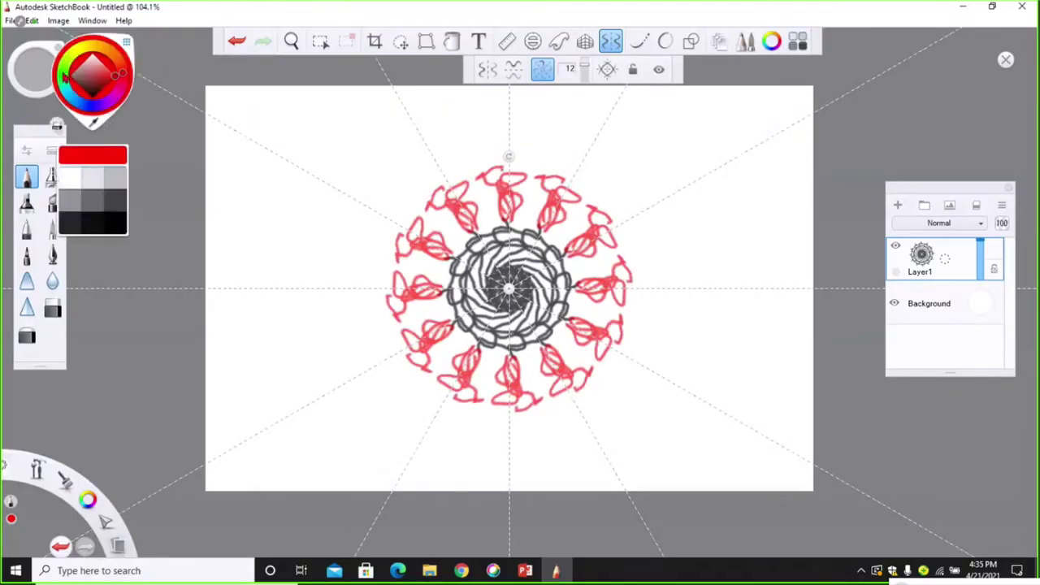
click(63, 73)
click(101, 82)
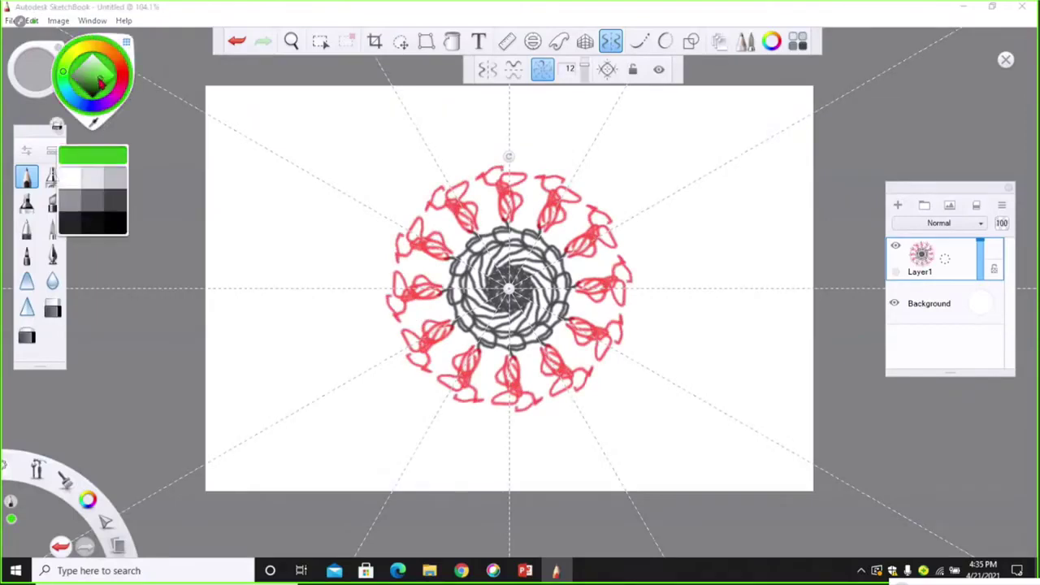
click(95, 84)
mouse_move(399, 222)
mouse_down()
mouse_move(361, 210)
mouse_move(388, 211)
mouse_move(364, 218)
mouse_move(413, 234)
mouse_move(364, 236)
mouse_move(335, 210)
mouse_move(362, 198)
mouse_move(312, 200)
mouse_move(364, 220)
mouse_move(396, 218)
mouse_up()
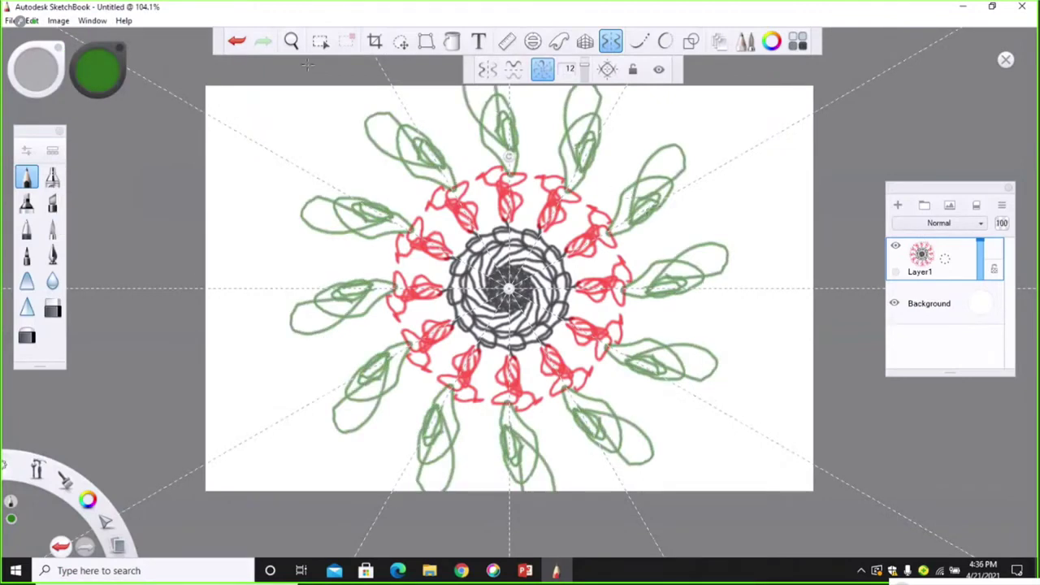
Step: Undo all strokes of the radial drawing, and redo once to bring back the blank canvas
click(237, 44)
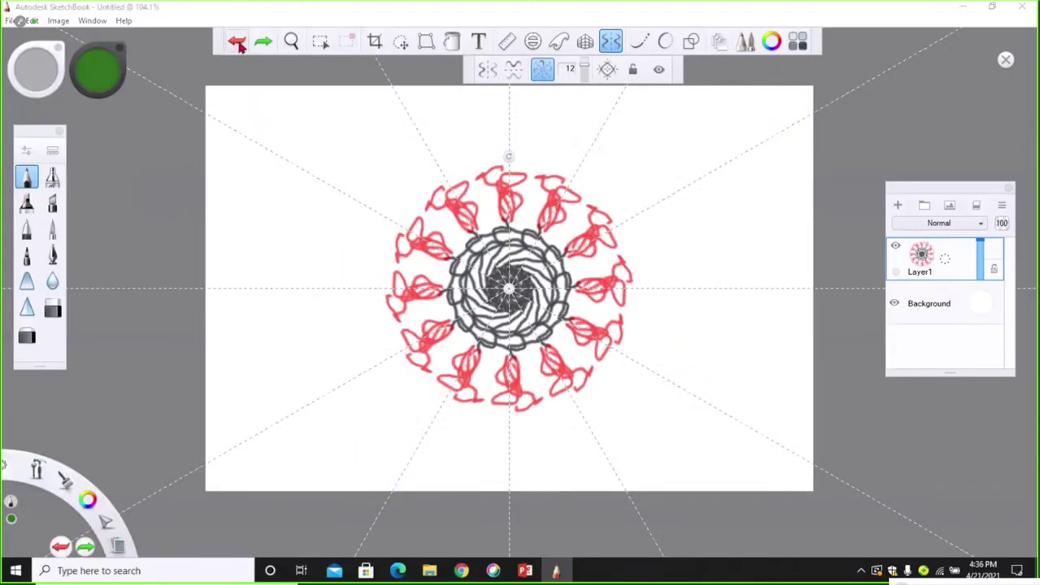
click(237, 45)
click(236, 45)
click(236, 44)
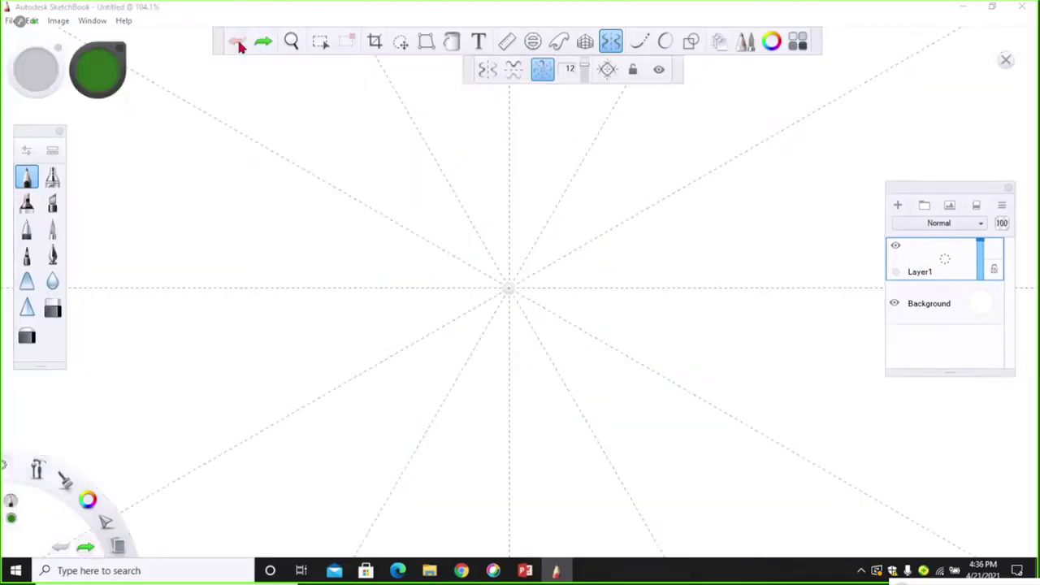
click(263, 45)
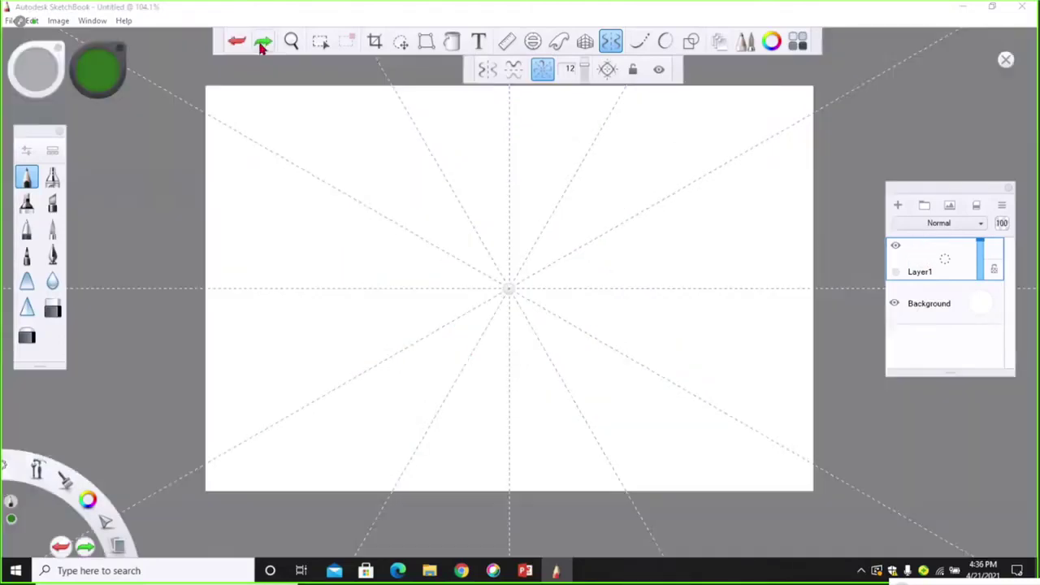
Step: Toggle the brush palette, then open the Color Editor and move it over the canvas
click(747, 47)
click(748, 49)
click(771, 43)
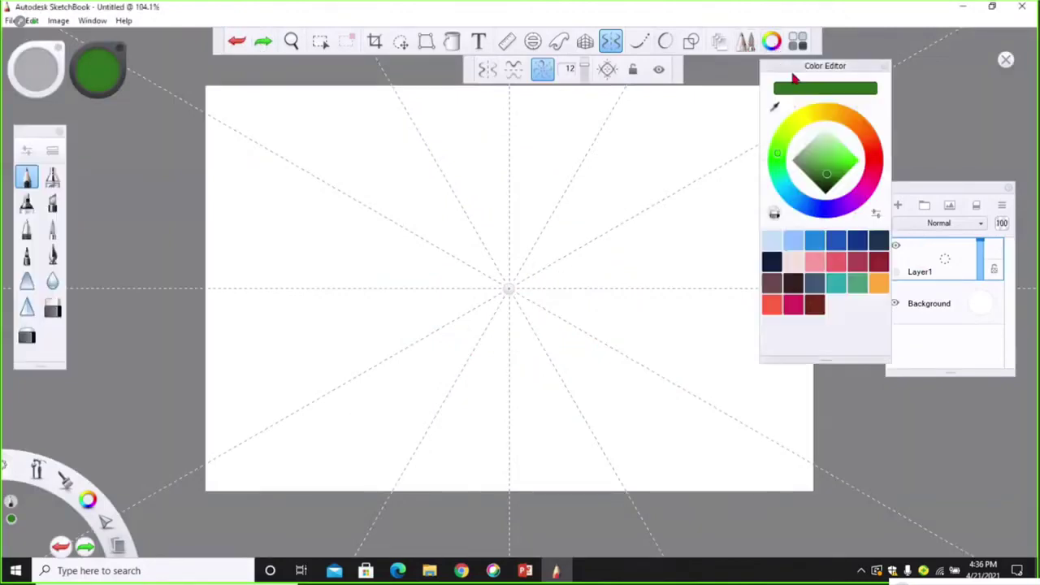
drag(788, 73, 564, 158)
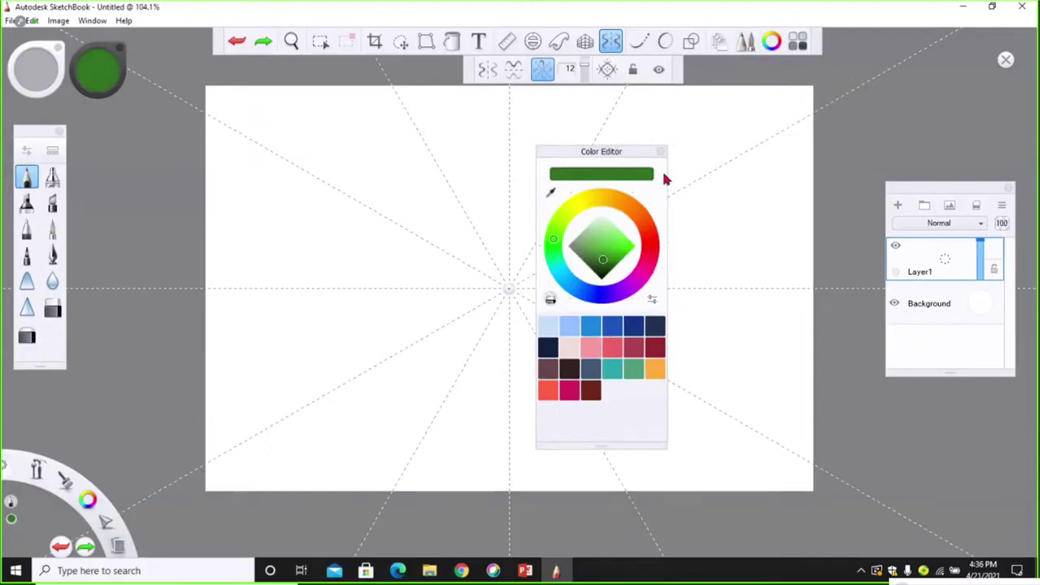
Step: Browse the Illustration colour families in the Copic Library through to the E tones, and close it and the Color Editor
click(796, 44)
drag(142, 56, 355, 68)
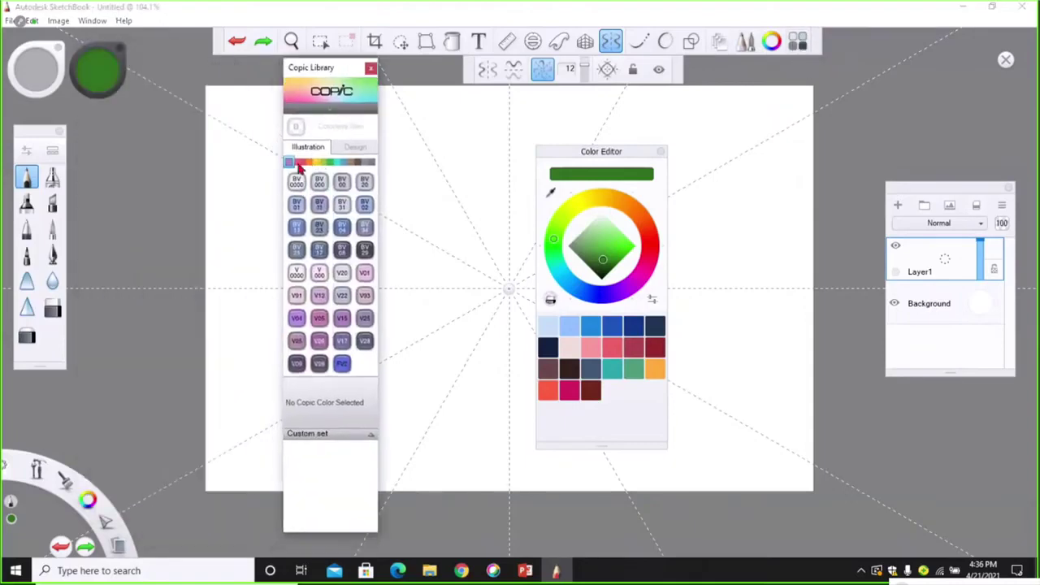
click(305, 163)
drag(310, 166, 330, 162)
click(350, 166)
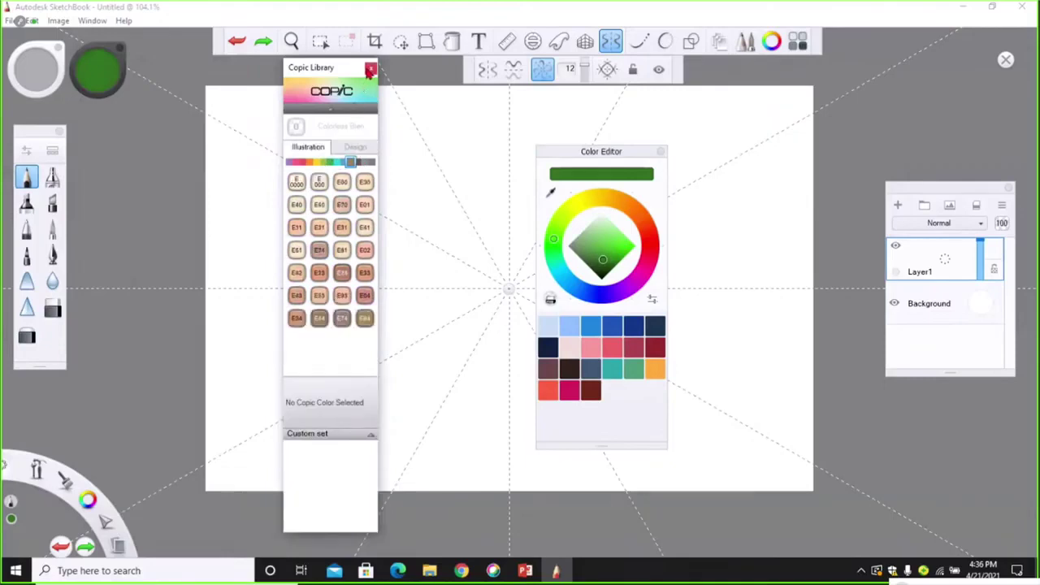
click(369, 71)
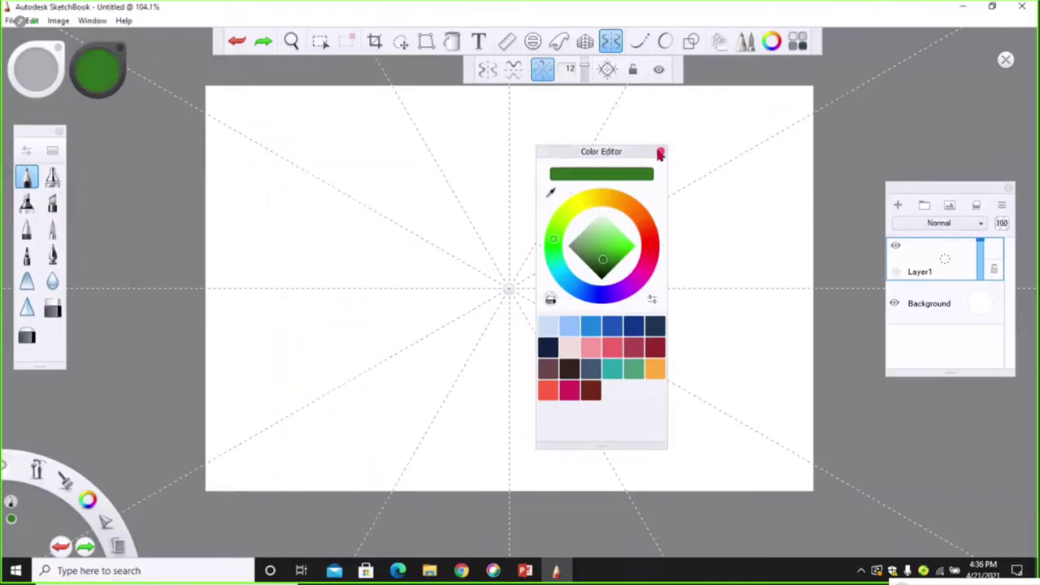
click(660, 154)
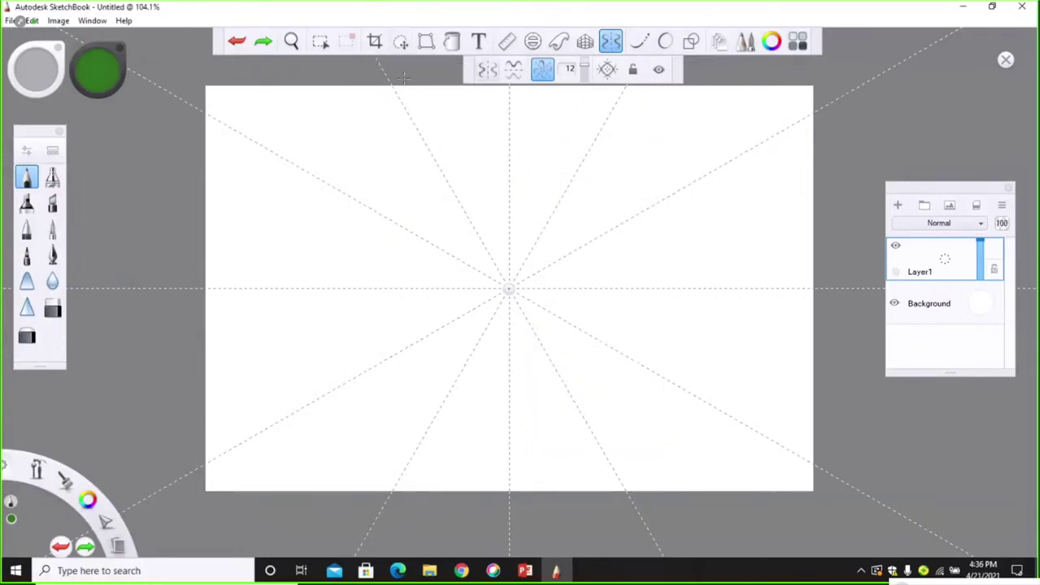
Step: Activate the Zoom/Rotate tool with the canvas restored by Redo, and shift the Layer Editor slightly downward
click(235, 45)
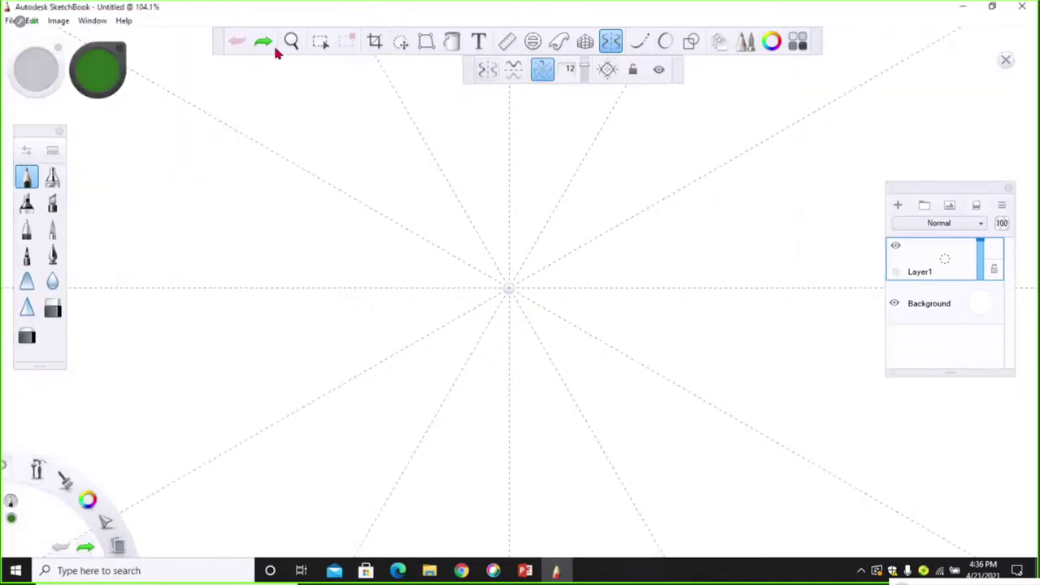
click(291, 42)
click(264, 45)
drag(583, 157, 940, 197)
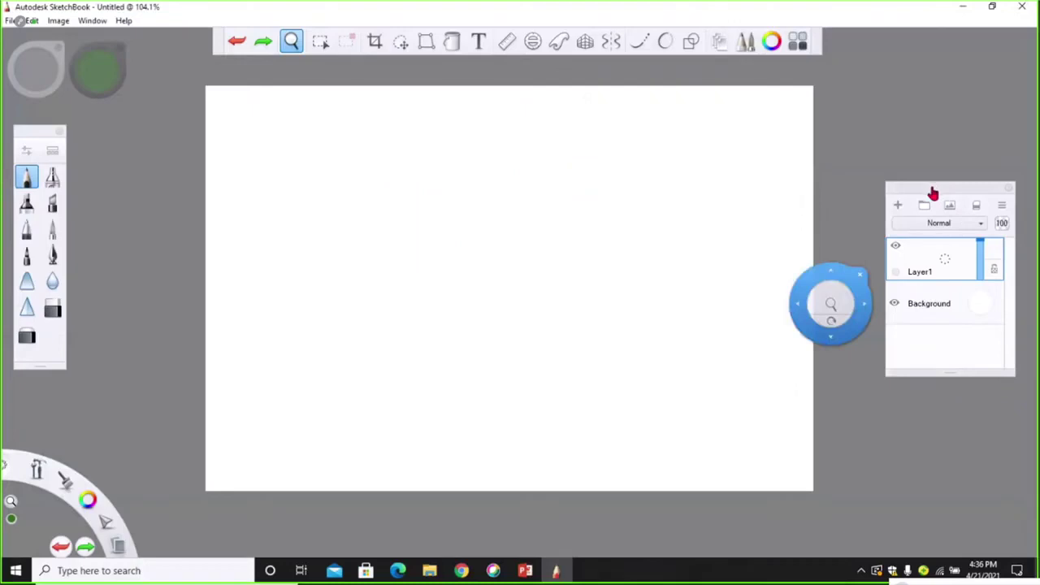
drag(935, 196, 937, 212)
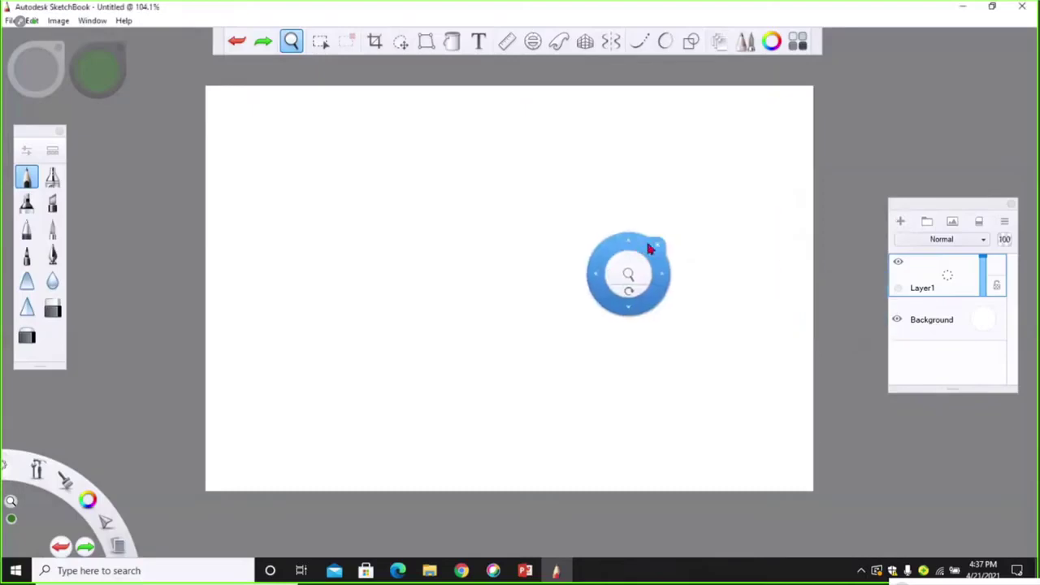
Step: Examine the width and height fields in the Canvas Size settings and close the dialog
drag(655, 246, 18, 24)
click(58, 20)
click(72, 53)
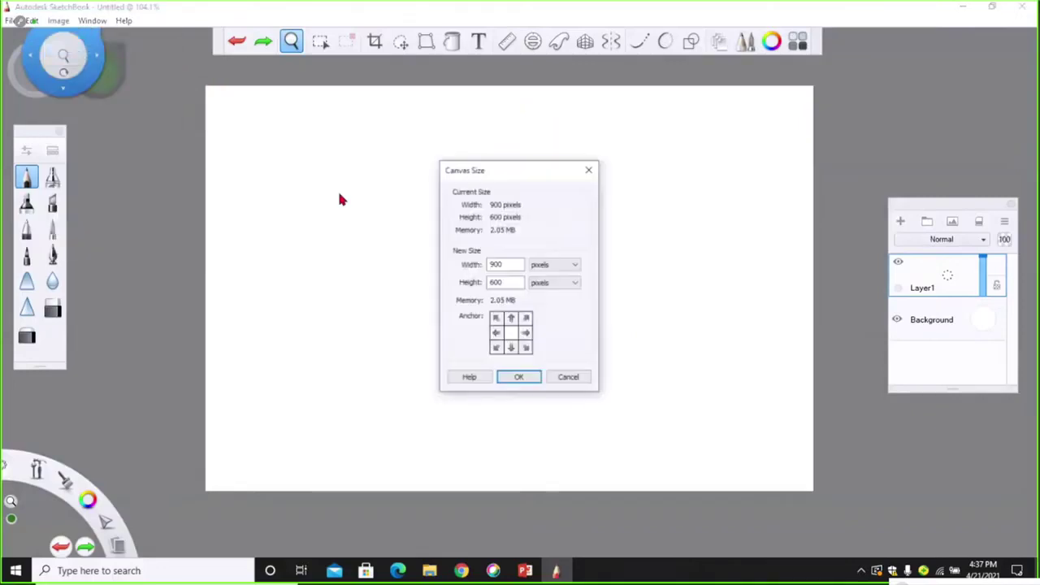
click(510, 264)
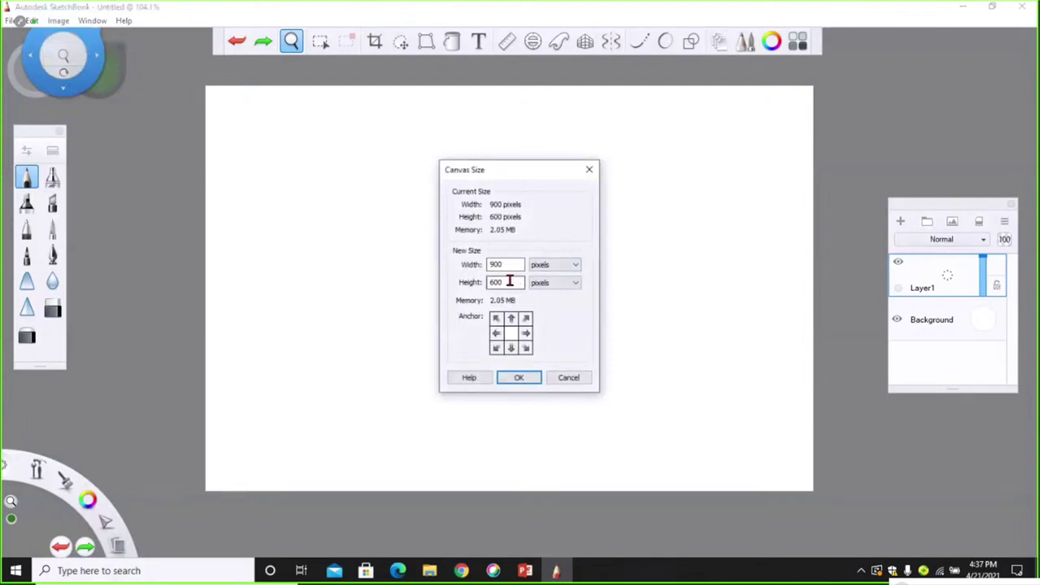
double_click(508, 265)
click(528, 377)
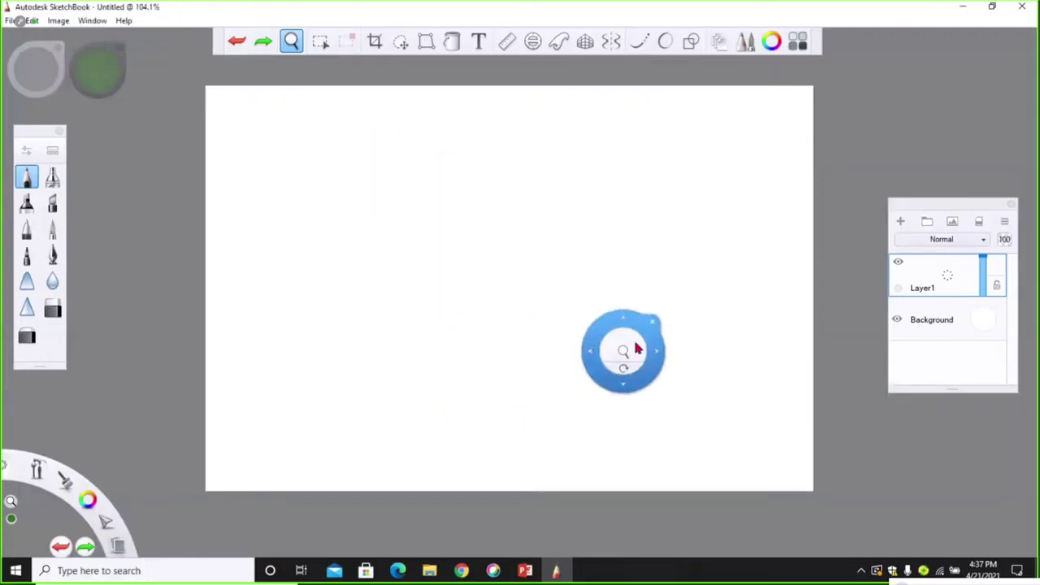
Step: Apply a linear gradient fill to the canvas and reorient it vertically, with bright green at the top and red near the bottom
drag(635, 345, 639, 334)
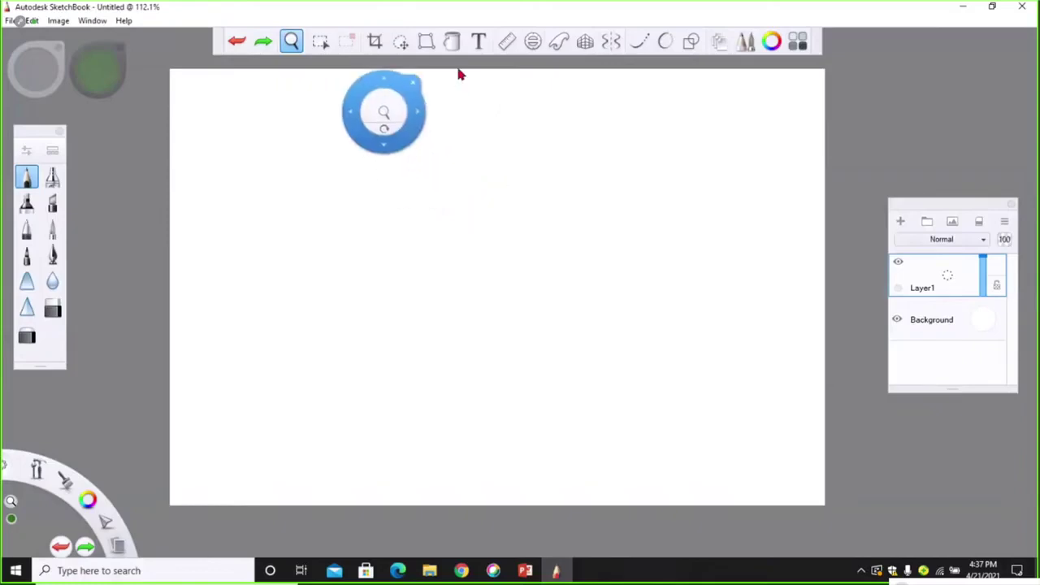
click(452, 43)
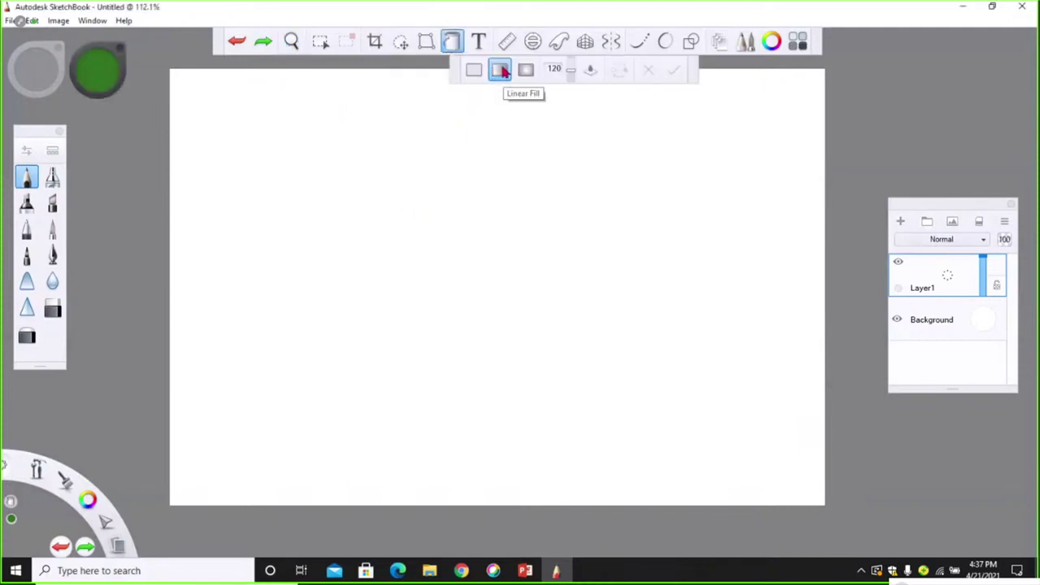
click(478, 176)
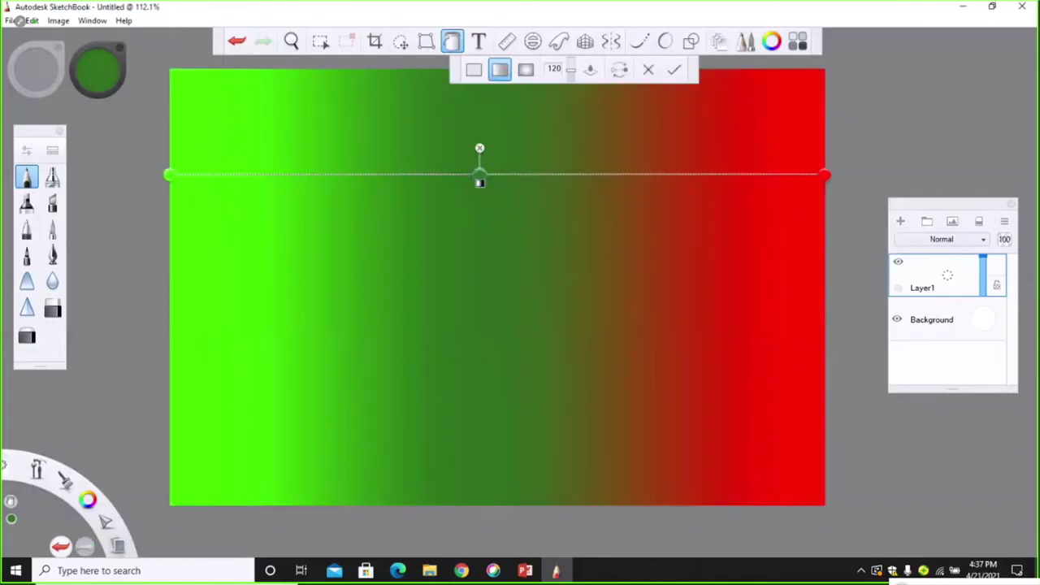
mouse_move(824, 177)
mouse_down()
mouse_move(791, 216)
mouse_move(578, 351)
mouse_move(463, 394)
mouse_up()
drag(169, 174, 459, 89)
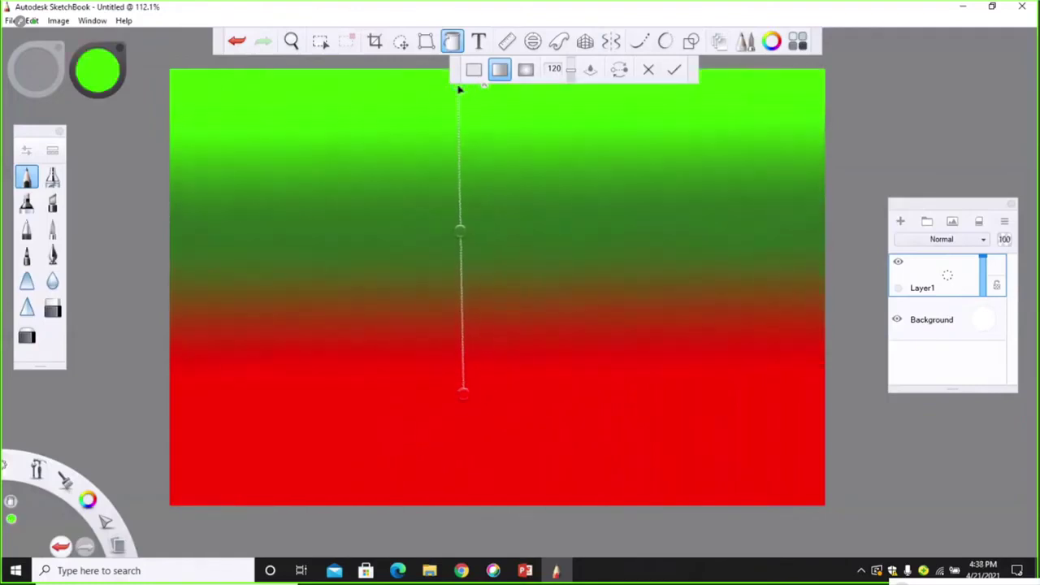
drag(461, 395, 460, 460)
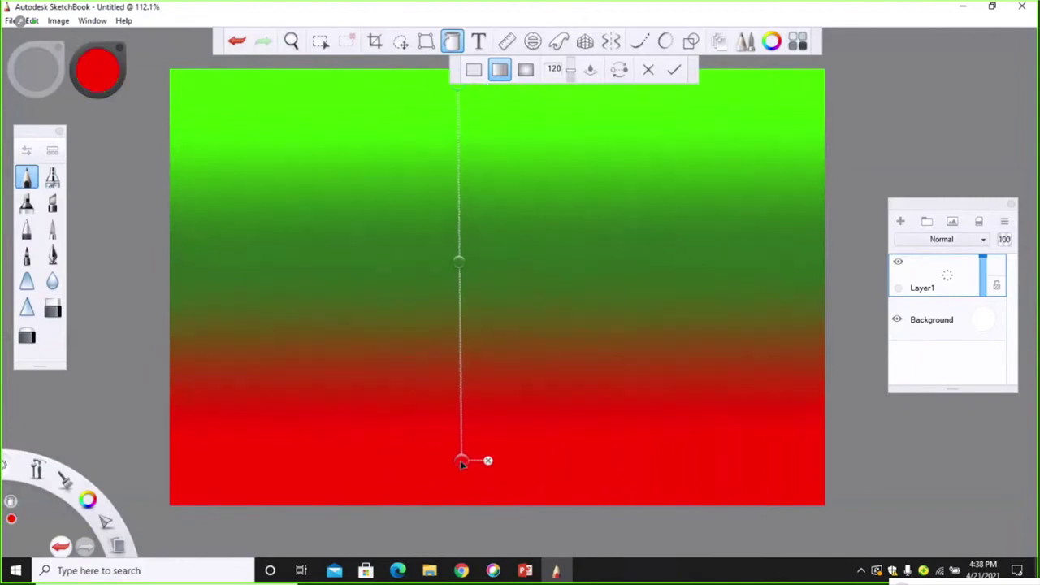
Step: Change the gradient's top colour stop from the colour puck to black
click(458, 90)
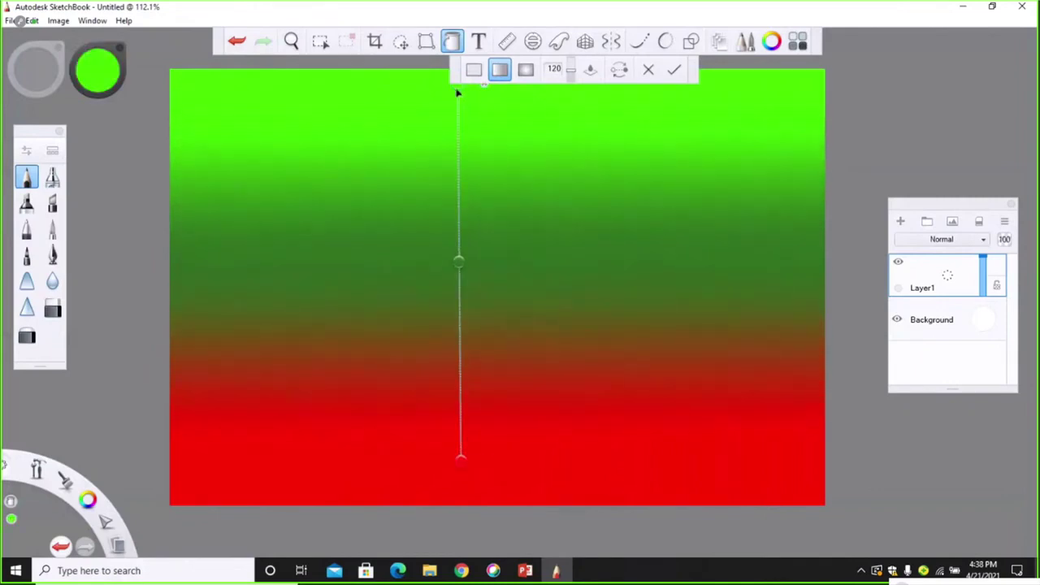
click(111, 77)
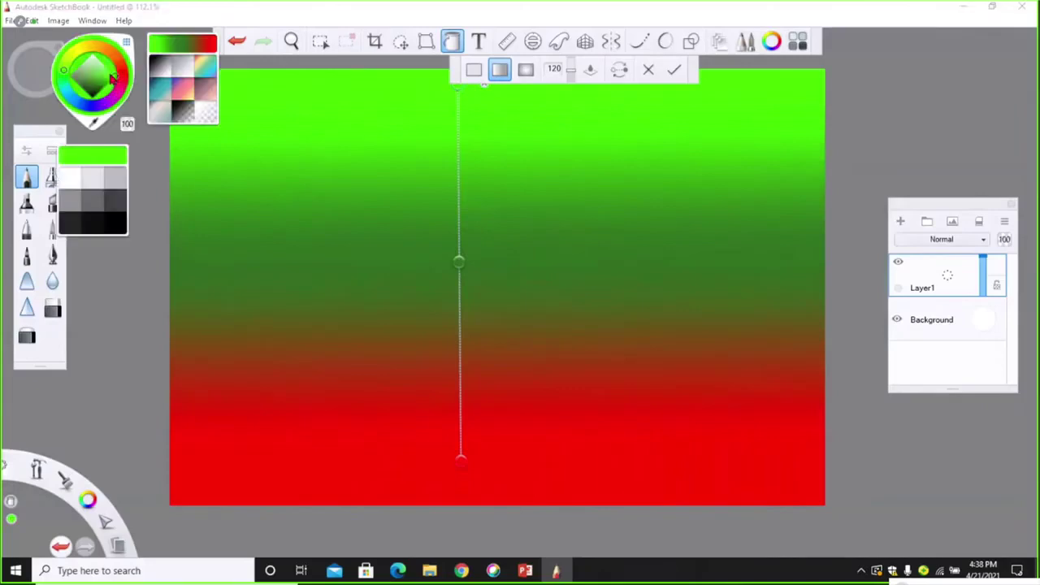
click(119, 232)
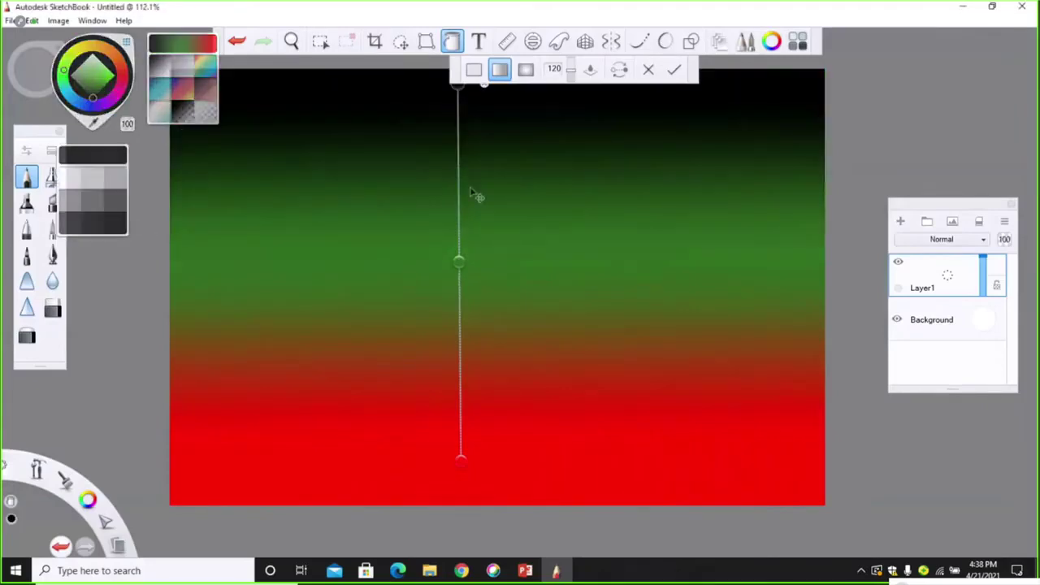
Step: Recolour the gradient's middle stop to a light turquoise, trying several shades of cyan
click(459, 260)
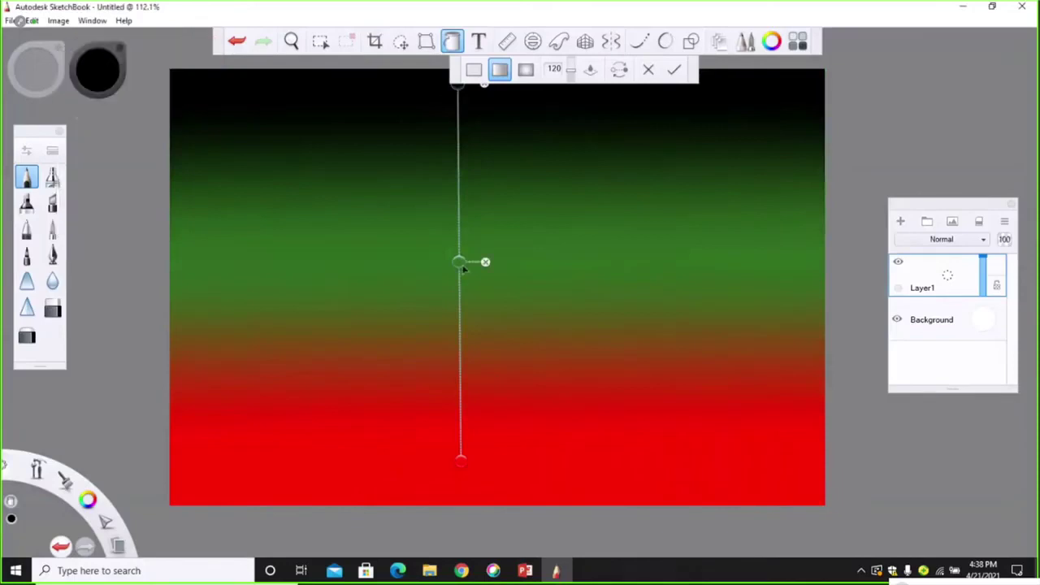
click(113, 89)
drag(82, 102, 80, 93)
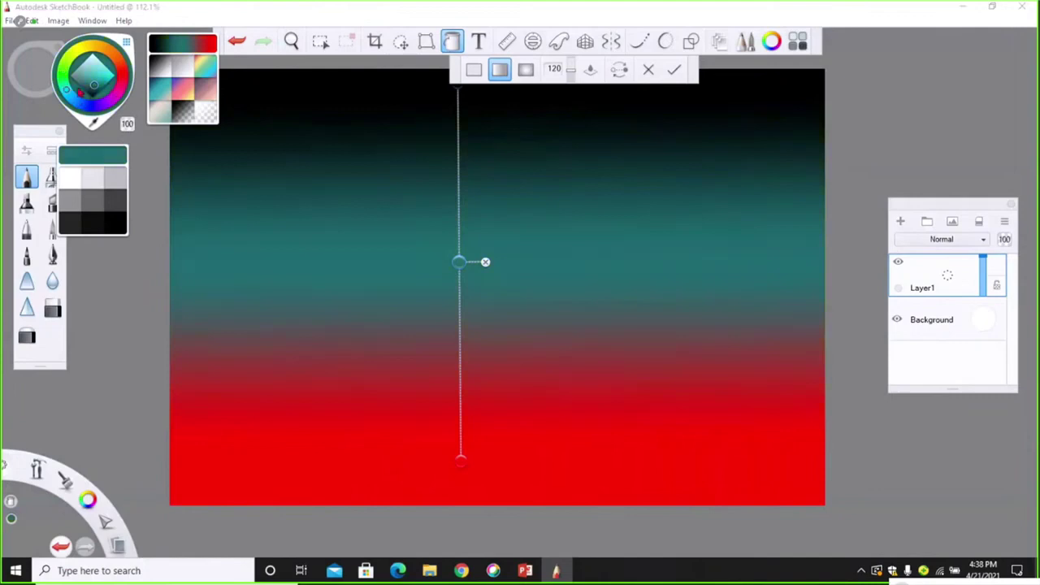
click(110, 75)
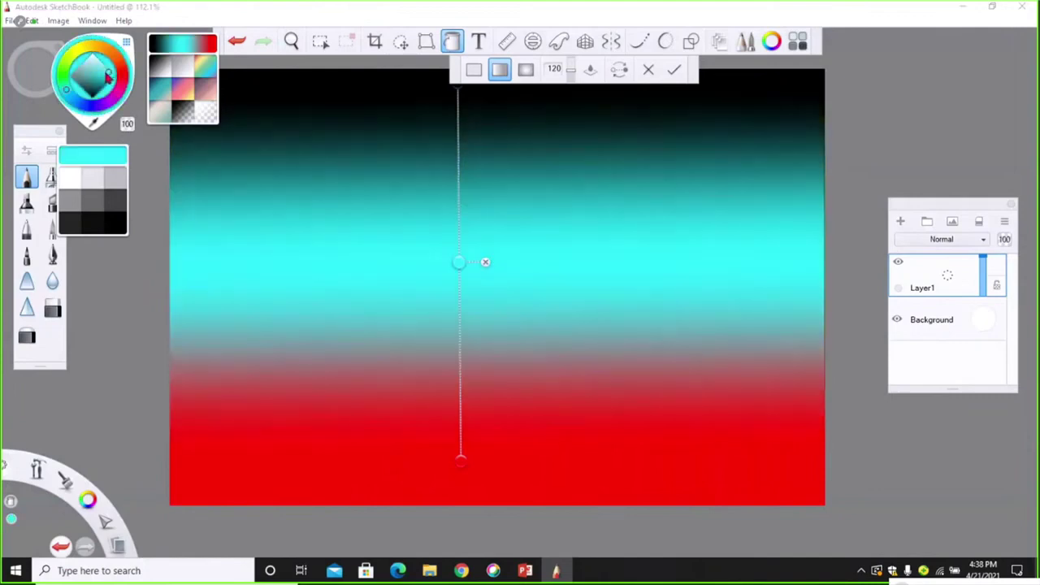
click(96, 85)
mouse_move(96, 85)
mouse_down()
mouse_move(96, 64)
mouse_move(99, 77)
mouse_up()
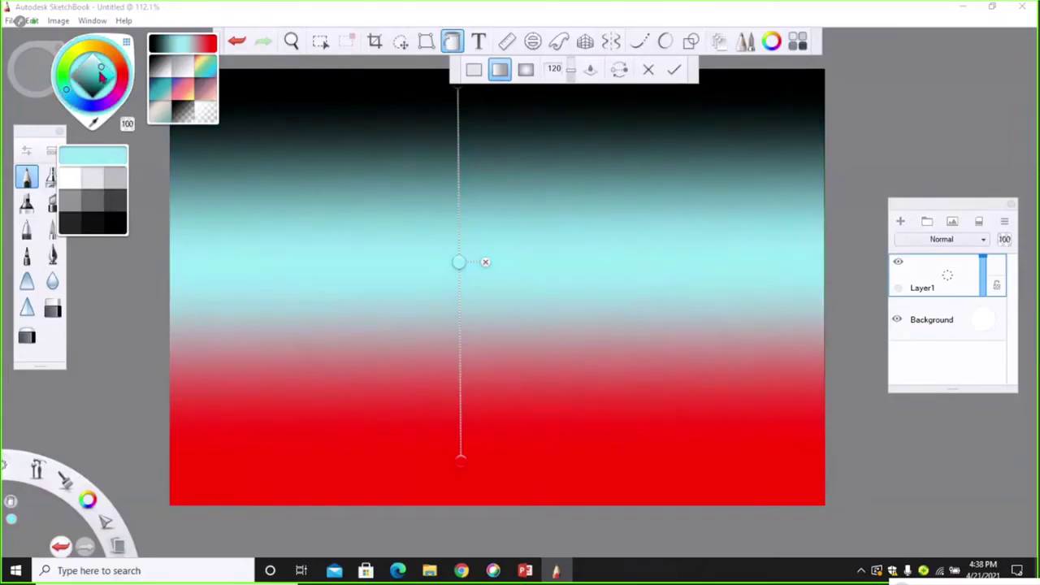
Step: Recolour the gradient's bottom stop to lime green, trying yellow first
click(461, 460)
click(111, 76)
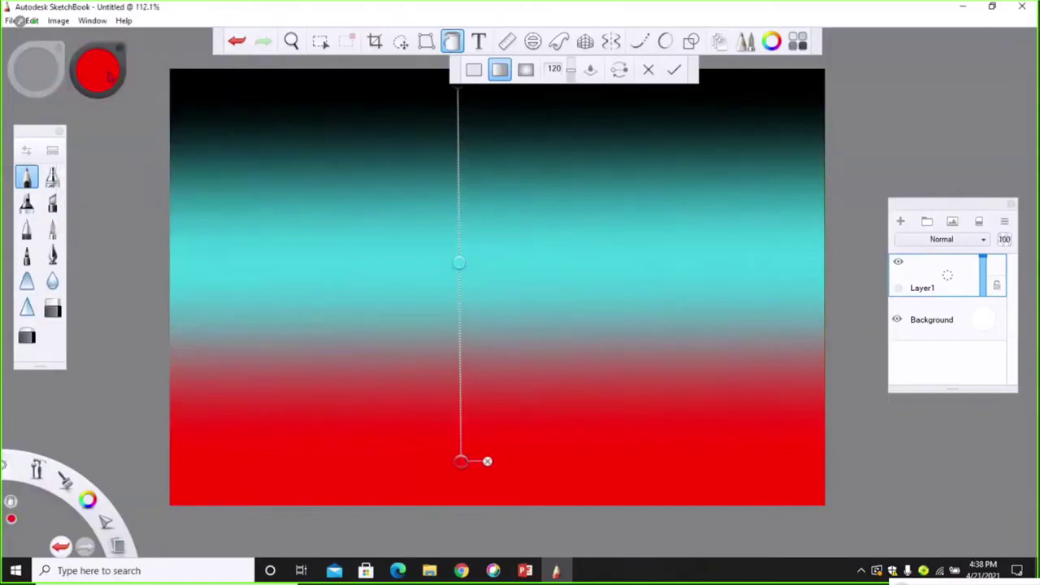
click(108, 74)
click(84, 50)
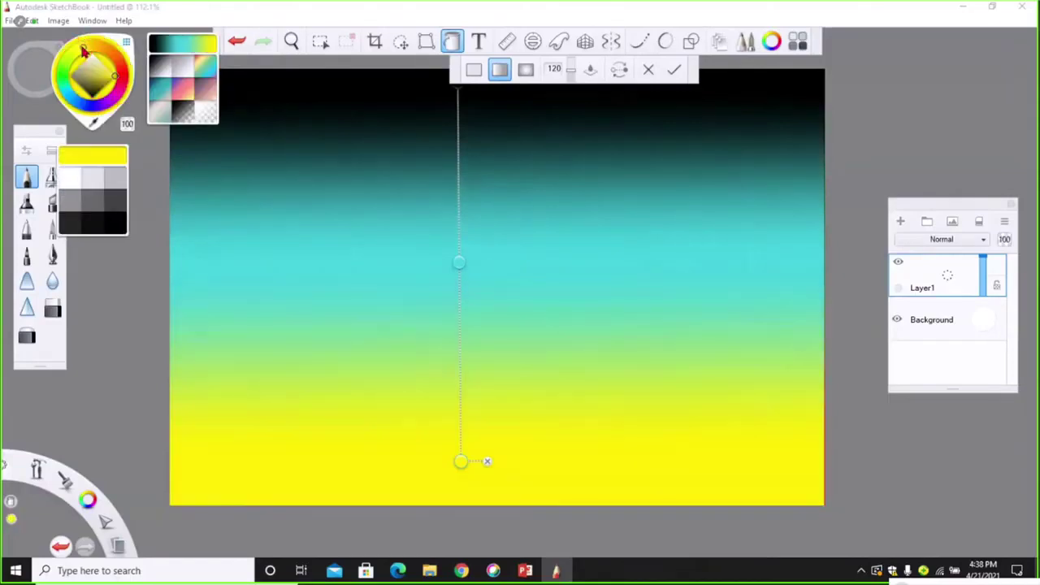
click(69, 63)
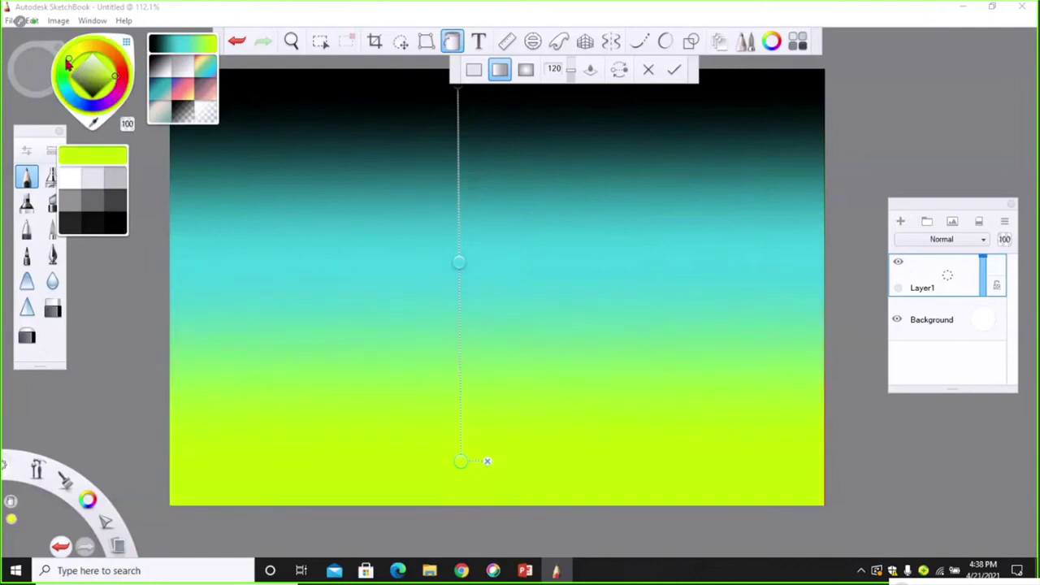
click(476, 146)
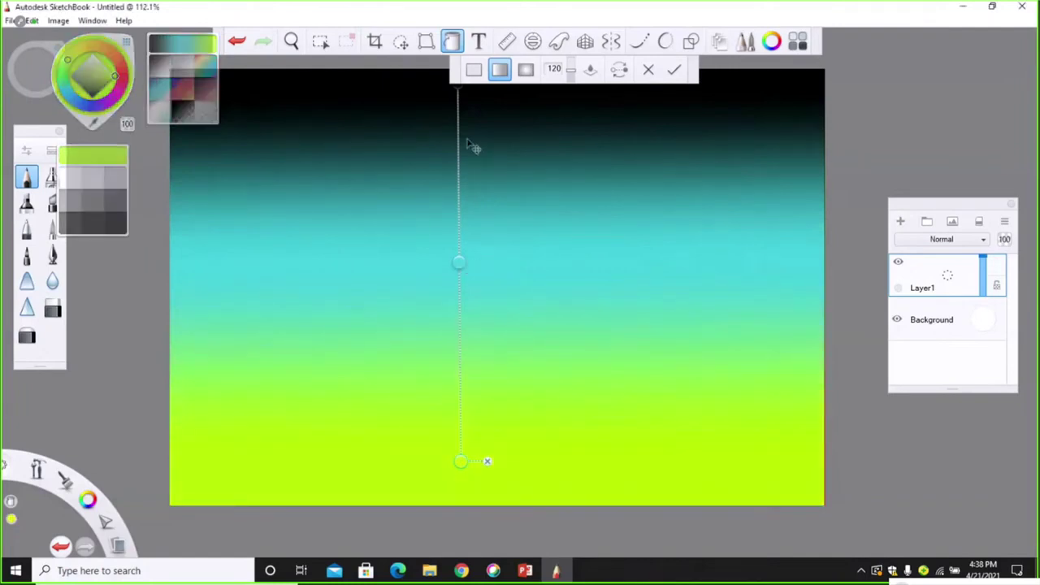
Step: Lower the black and turquoise stops along the gradient line to enlarge the dark area, and commit the fill
drag(458, 91, 465, 147)
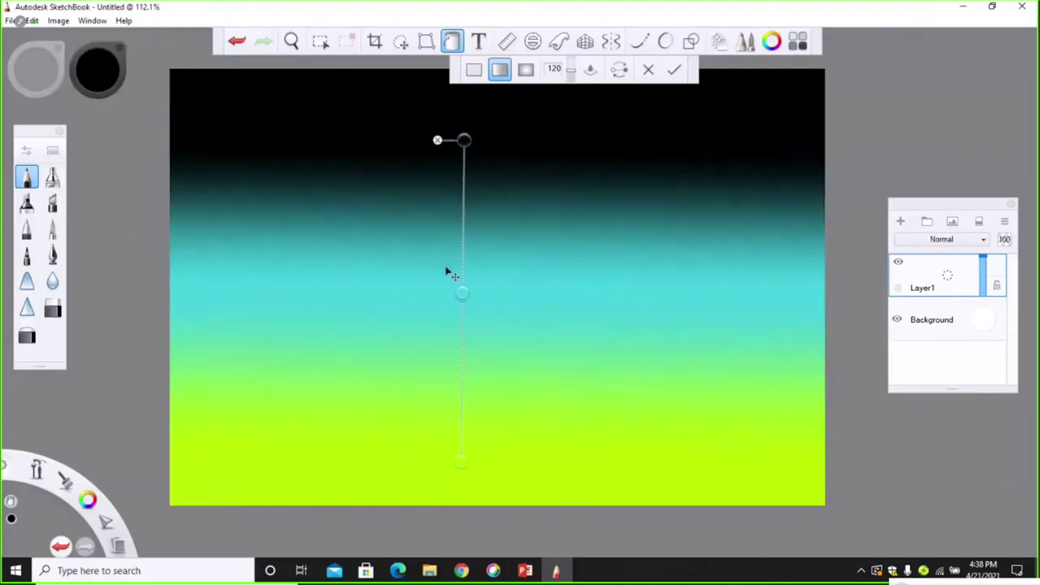
drag(462, 290, 471, 314)
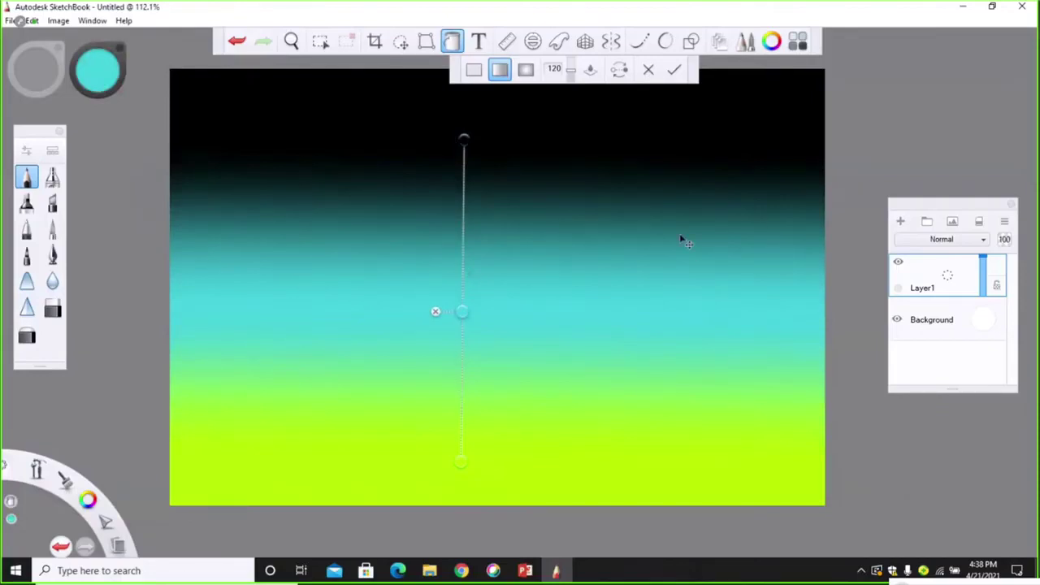
mouse_move(468, 147)
mouse_down()
mouse_move(462, 163)
mouse_move(460, 155)
mouse_up()
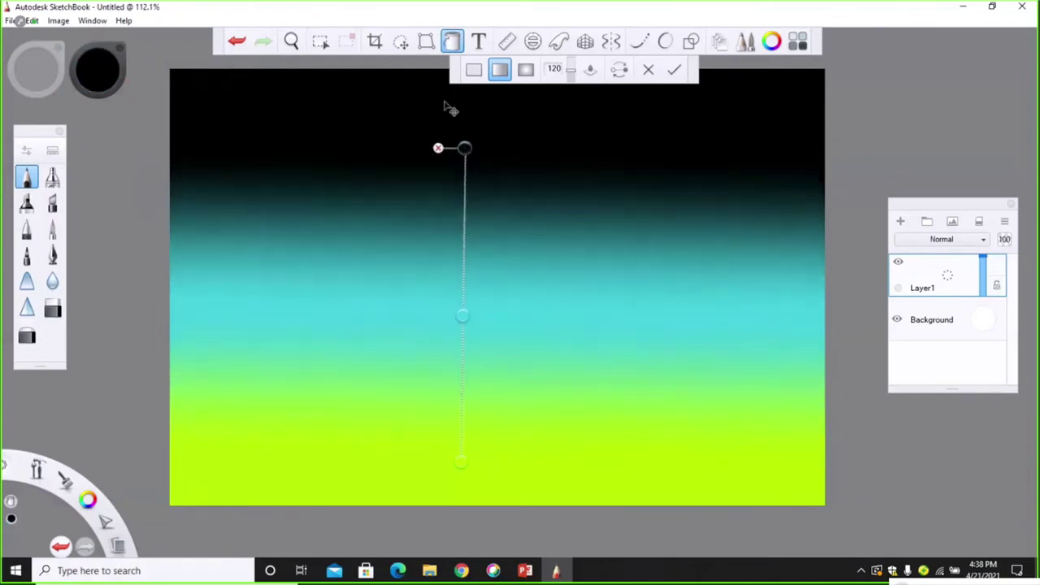
click(450, 37)
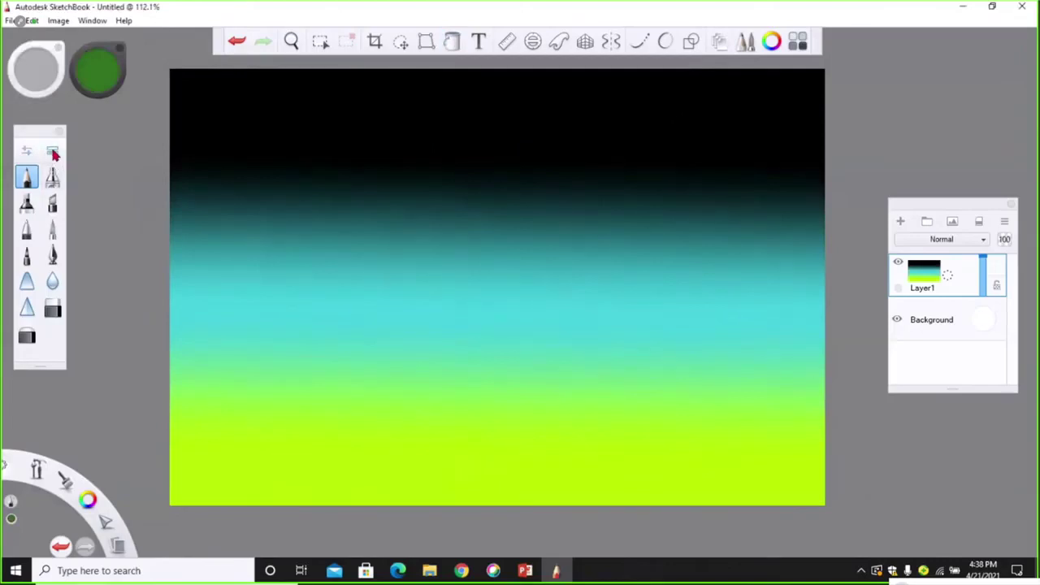
Step: Choose the Sparkle brush from the Shape set, set its colour to white, and stamp one large star in the canvas's upper-left dark area
click(52, 154)
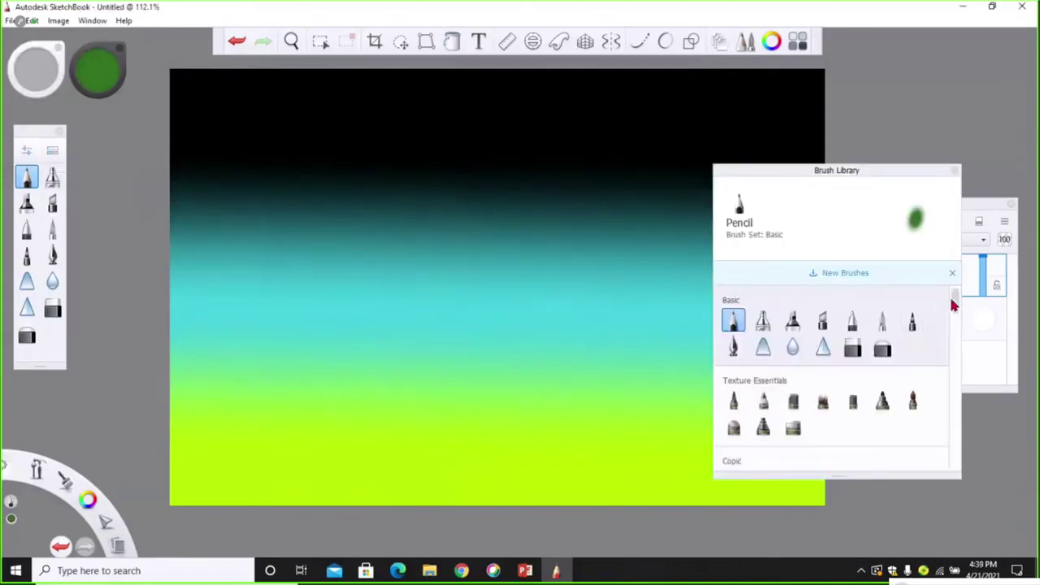
drag(950, 295, 952, 385)
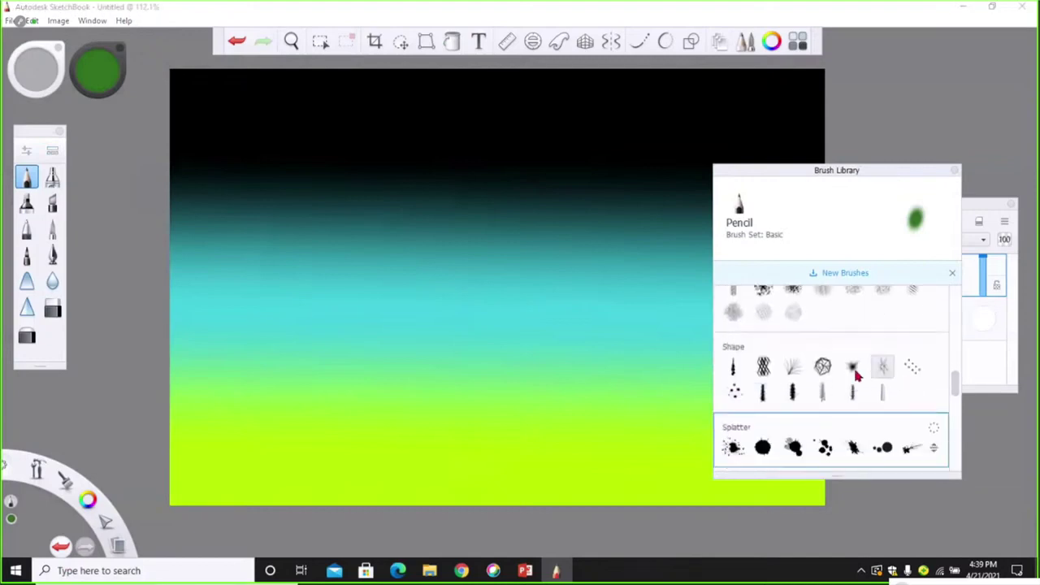
click(852, 369)
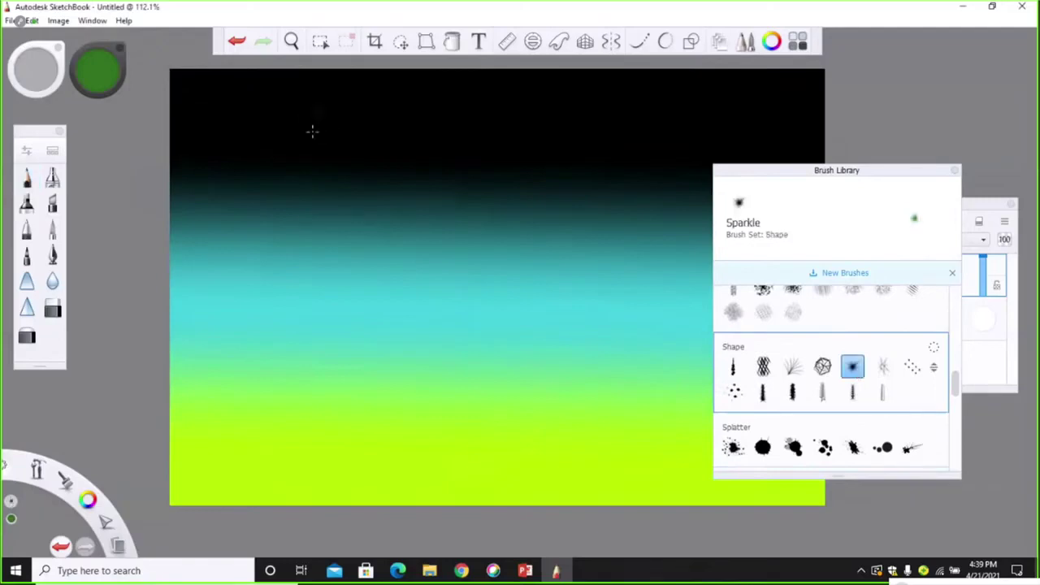
click(107, 81)
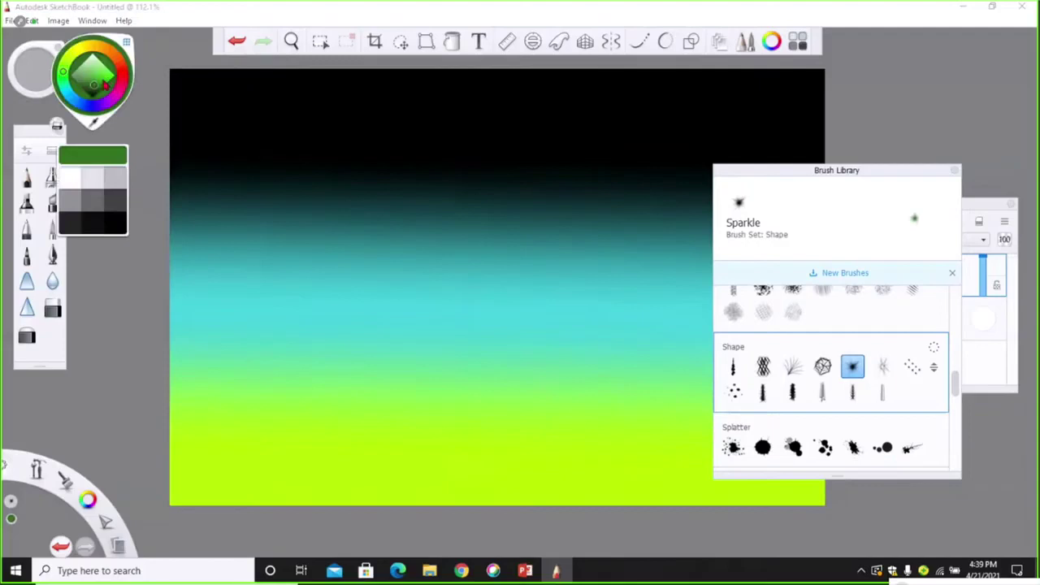
click(80, 179)
click(243, 119)
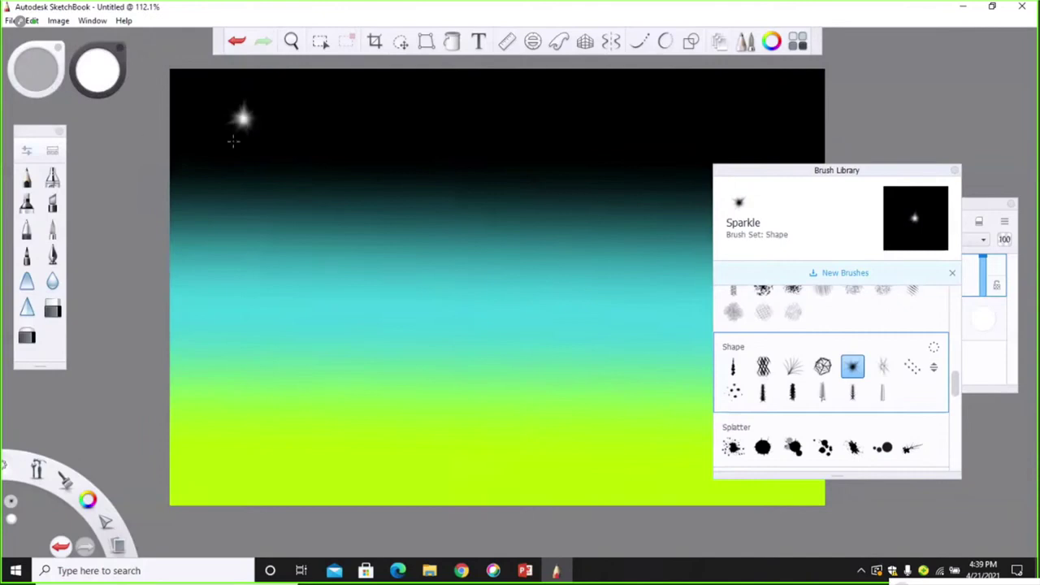
Step: Reduce the Sparkle brush size to 6.6 and stamp a tiny star to the right of the large one
click(27, 154)
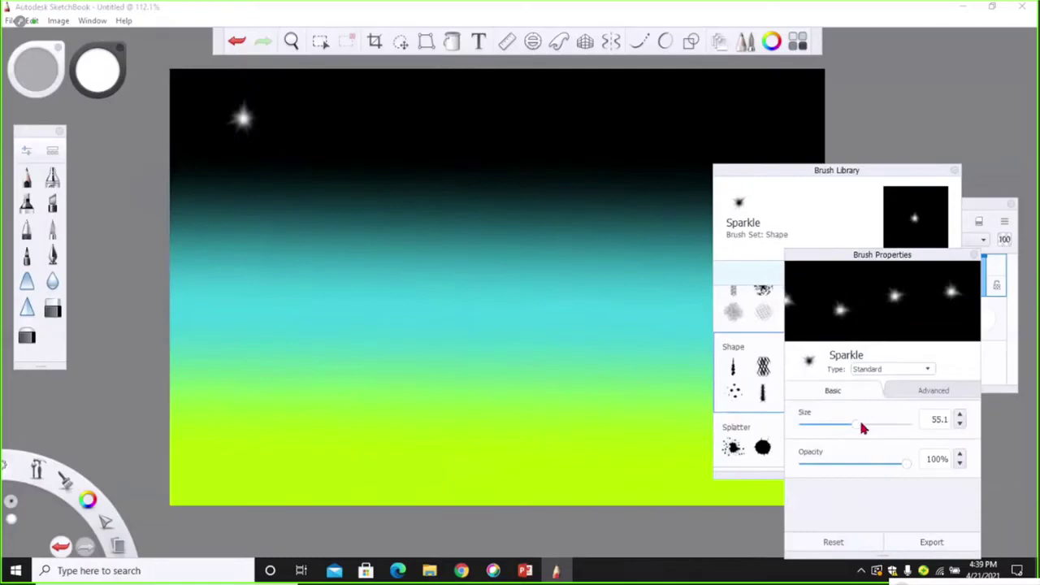
drag(855, 426, 811, 427)
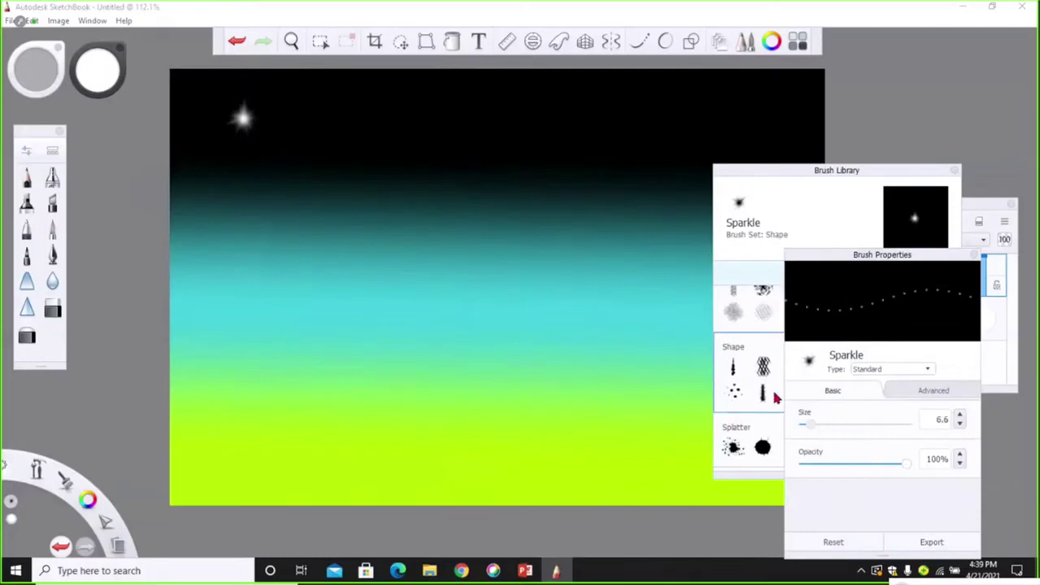
click(339, 129)
Step: Set the Sparkle brush size to 12.4 and scatter small stars across the middle and right of the dark sky
drag(824, 428, 816, 424)
click(418, 117)
click(514, 119)
click(455, 150)
click(398, 173)
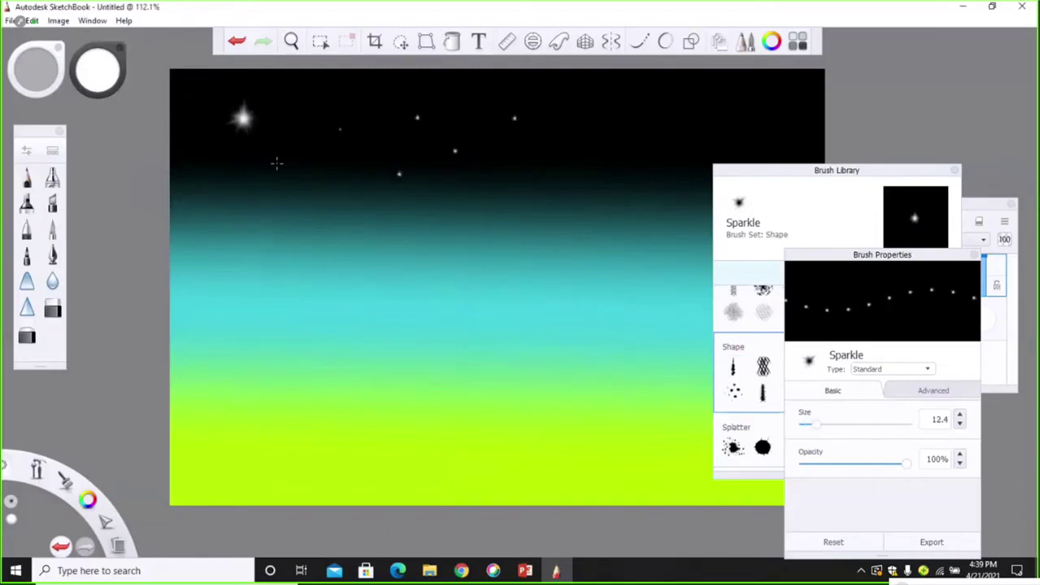
click(476, 152)
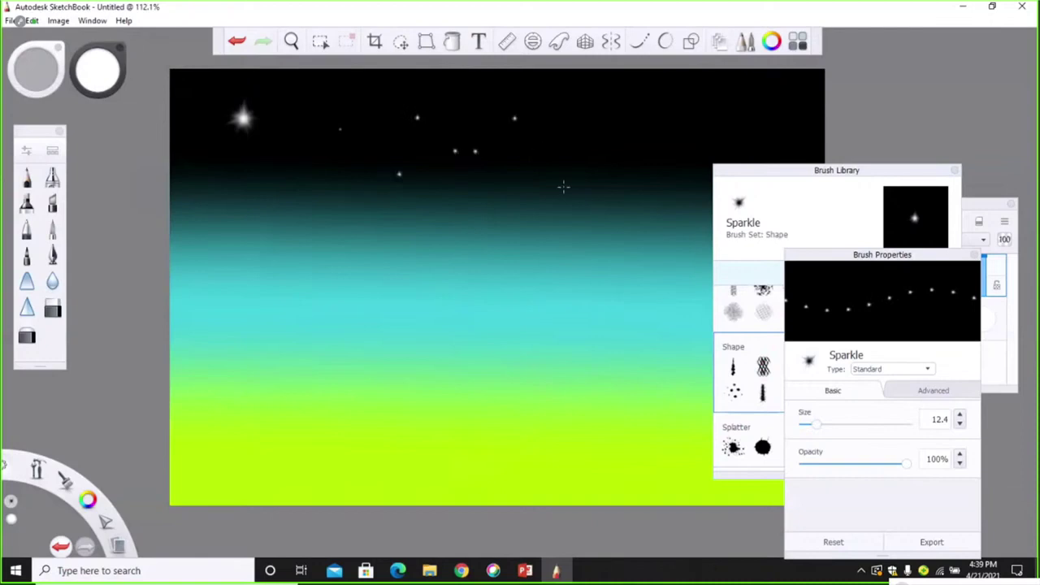
click(672, 145)
click(627, 130)
Step: Set the Sparkle brush size to 16.9, scatter more stars across the sky, and move Brush Properties clear of the Brush Library
mouse_move(828, 429)
mouse_down()
mouse_move(809, 425)
mouse_move(822, 424)
mouse_up()
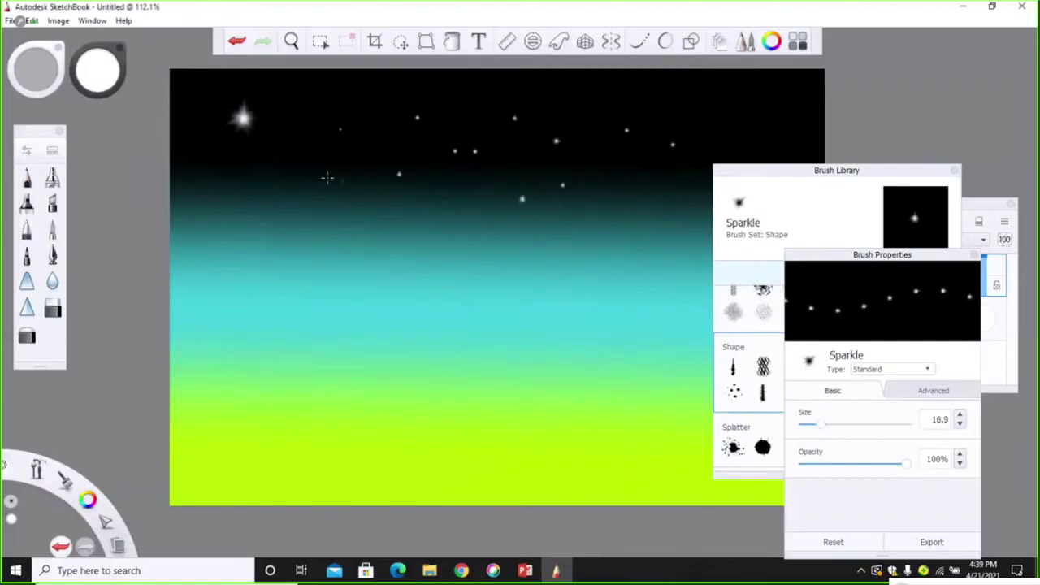
click(274, 160)
click(309, 109)
click(370, 96)
click(363, 147)
click(543, 78)
click(631, 104)
click(721, 89)
click(767, 129)
click(704, 140)
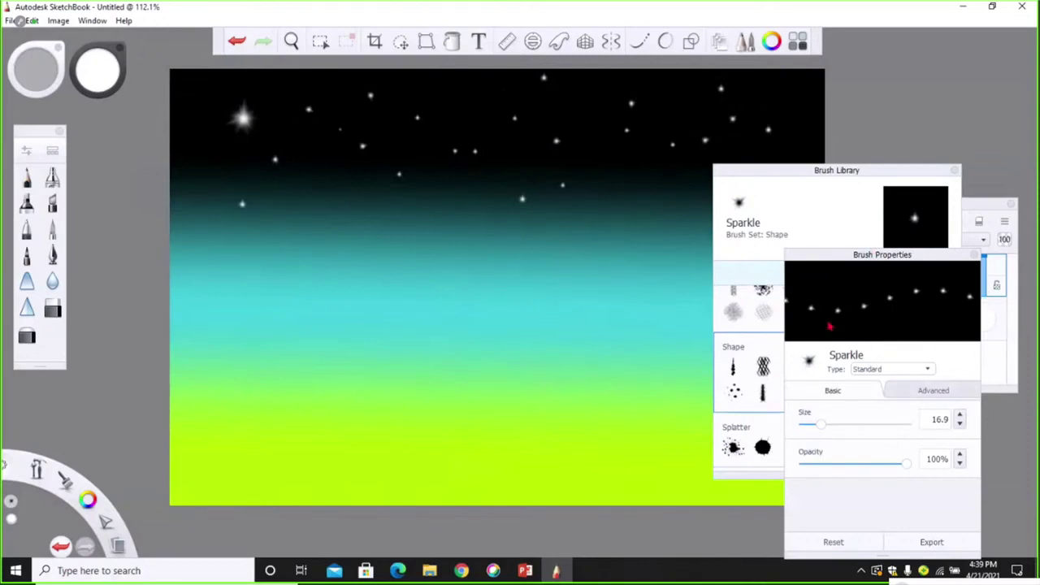
click(842, 259)
drag(841, 259, 438, 240)
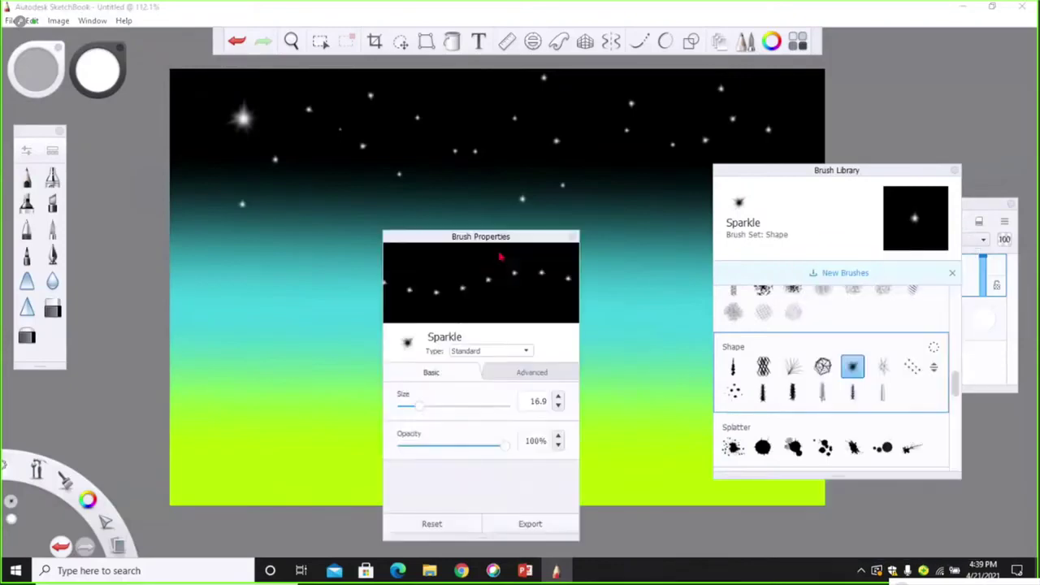
Step: Close the Brush Properties and the Brush Library
click(574, 236)
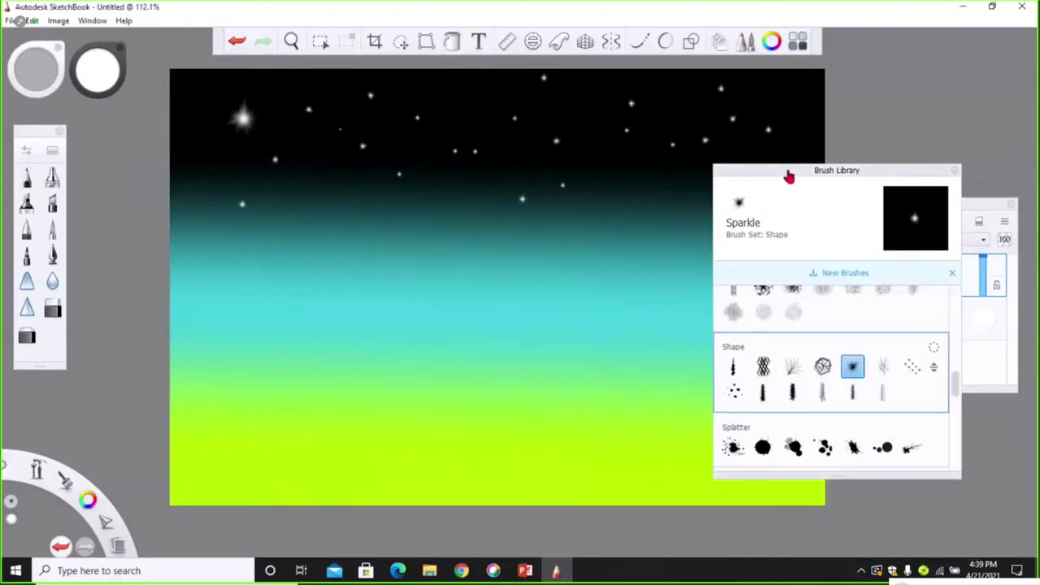
drag(788, 176, 653, 202)
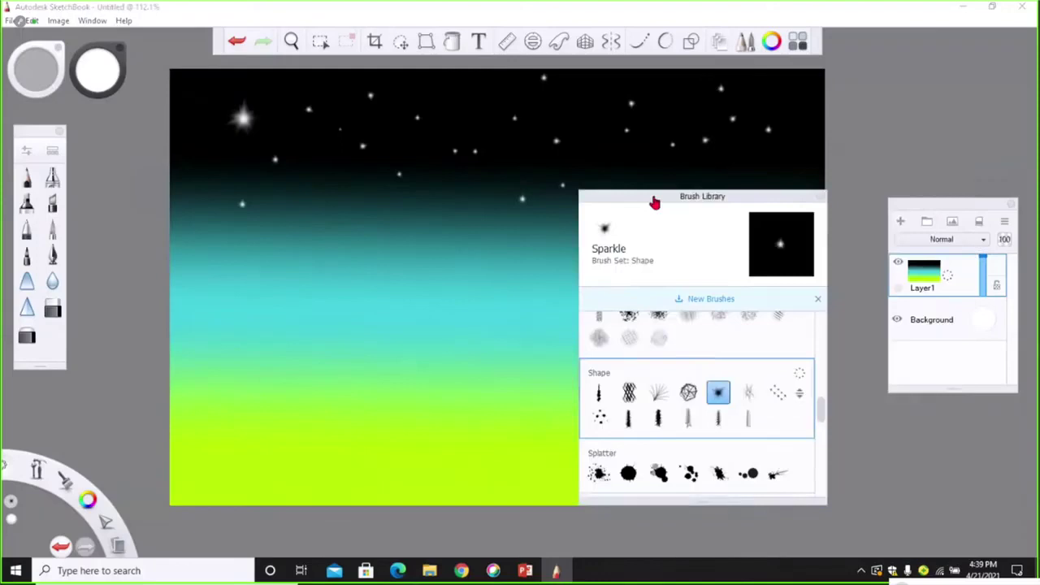
click(819, 197)
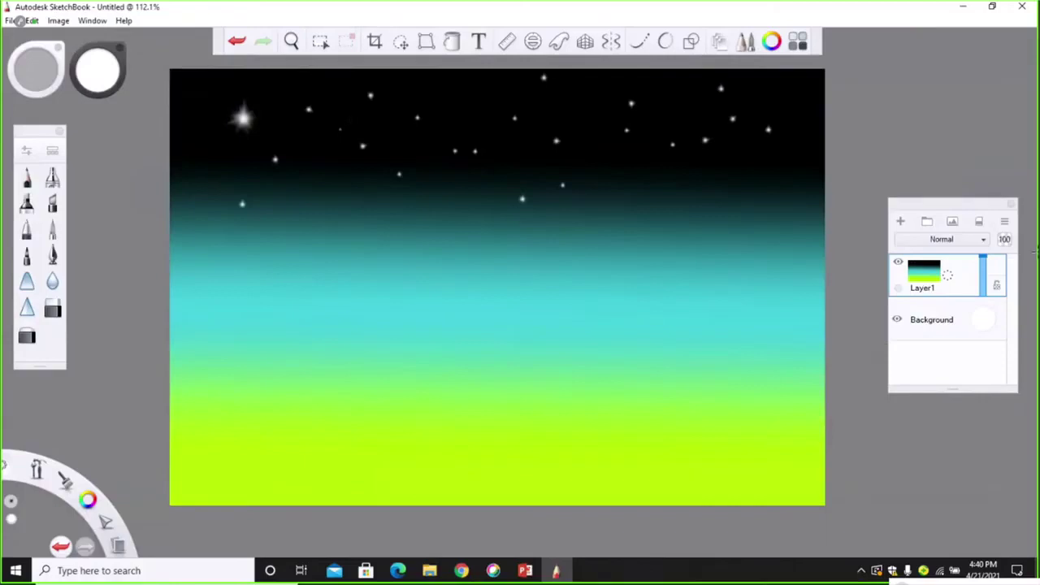
Step: Add a new layer above Layer1 and rename it mountain
click(898, 221)
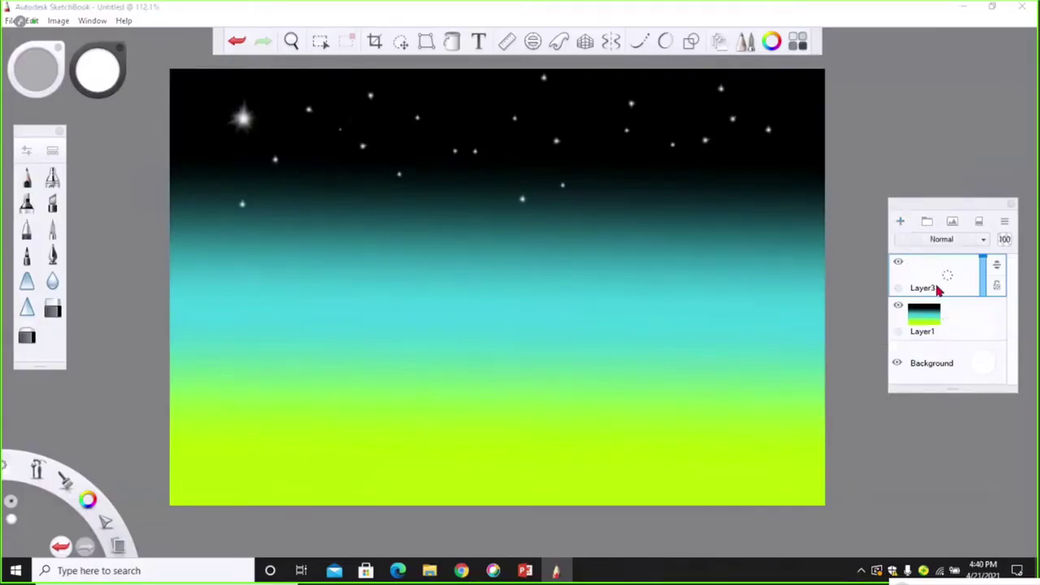
click(1004, 223)
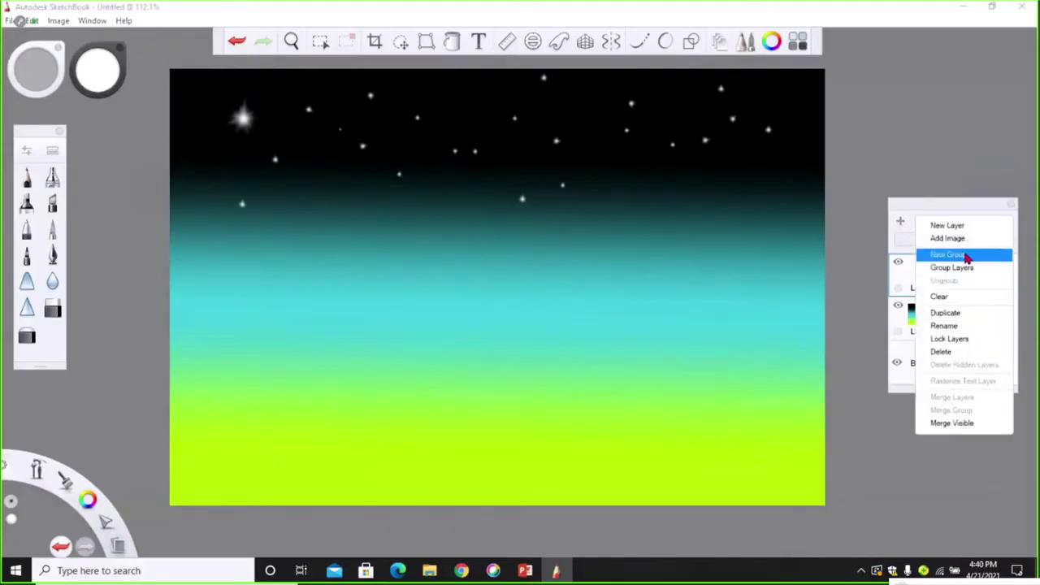
click(959, 327)
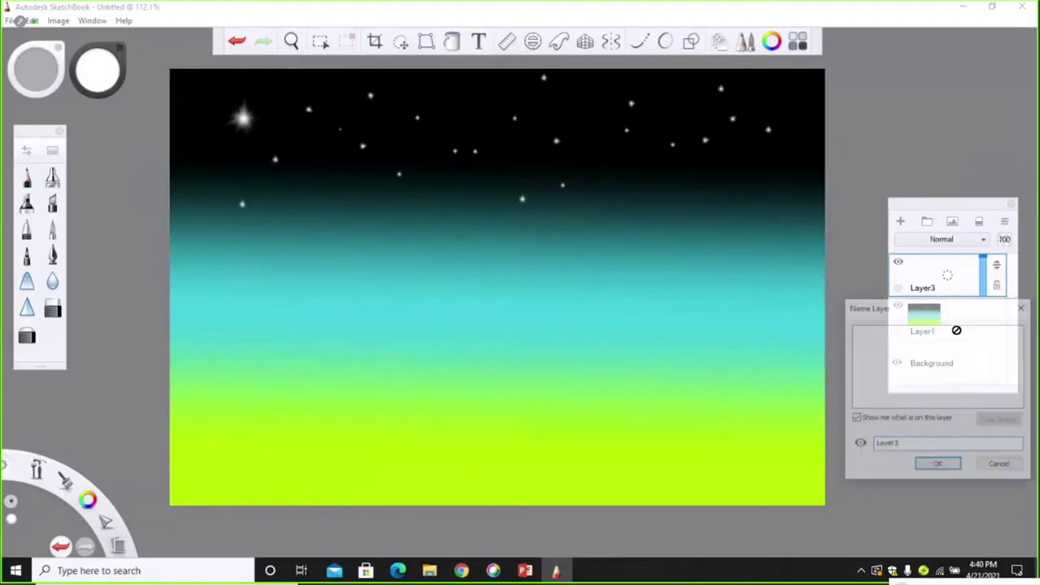
click(905, 445)
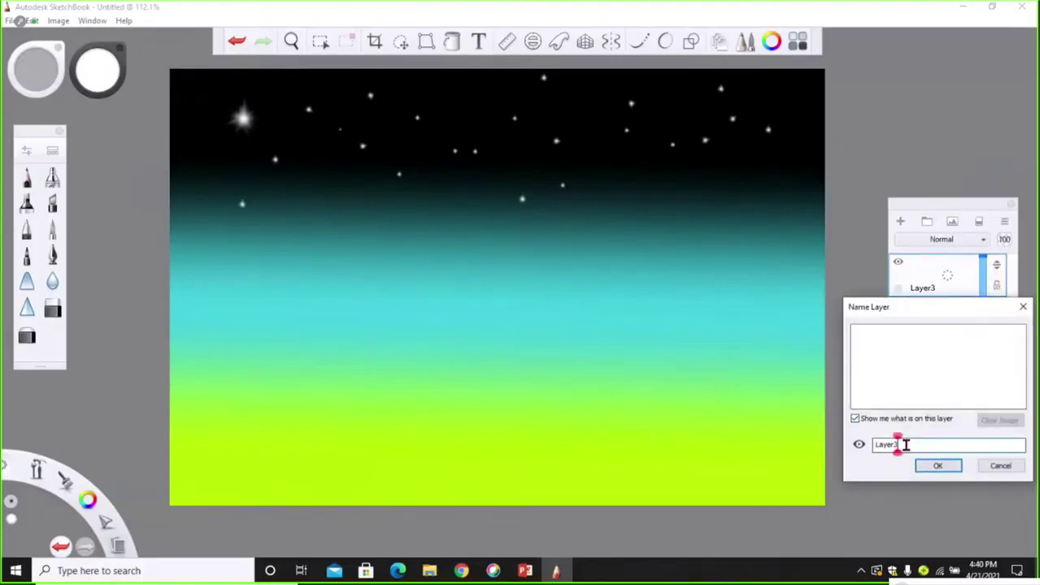
key(BackSpace)
key(BackSpace)
key(BackSpace)
key(BackSpace)
key(BackSpace)
key(BackSpace)
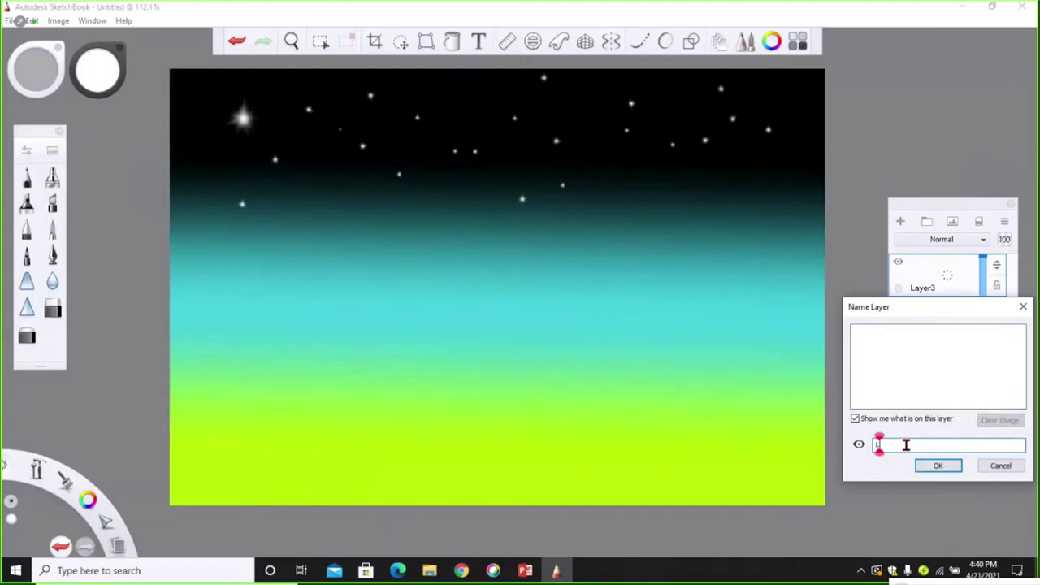
text(mountain)
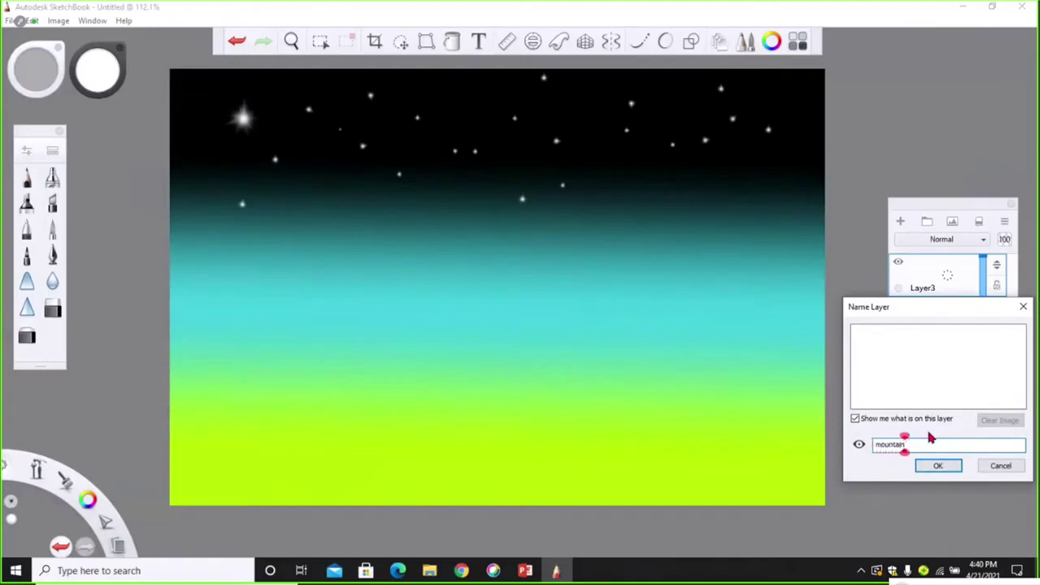
click(934, 467)
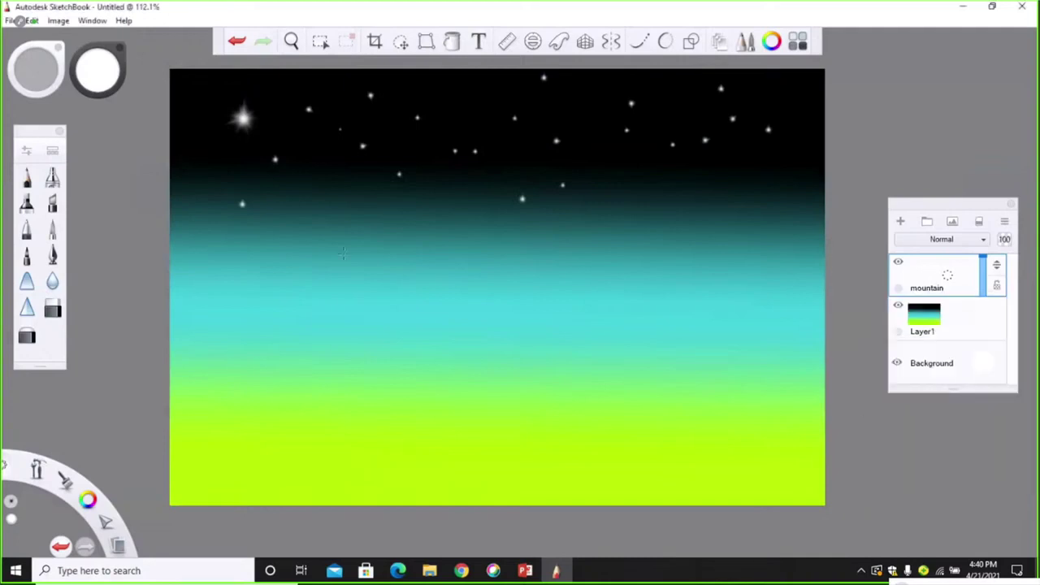
Step: Choose the pencil brush and set its colour to Copic E09 Burnt Sienna
click(26, 179)
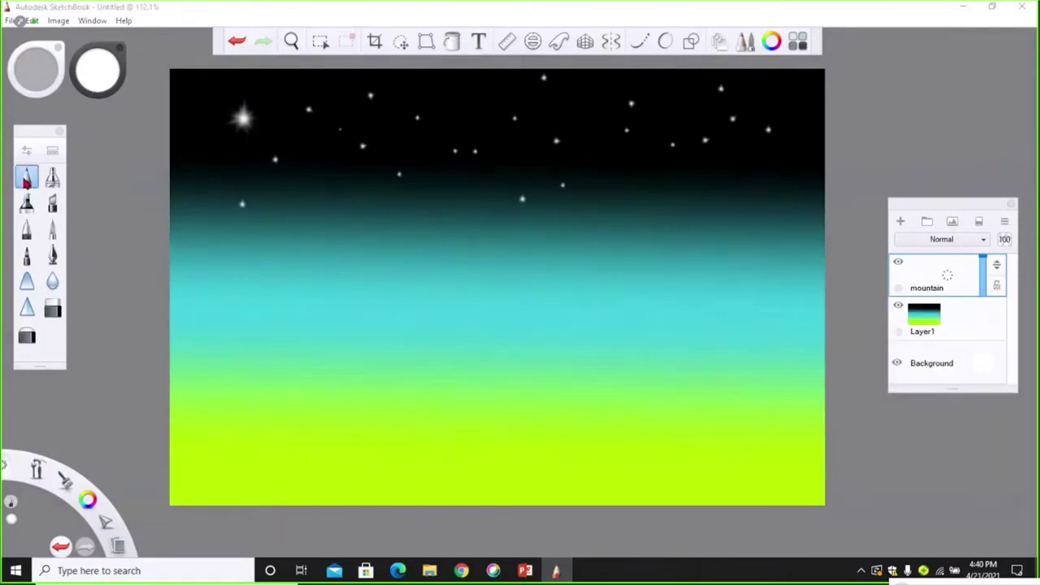
click(106, 83)
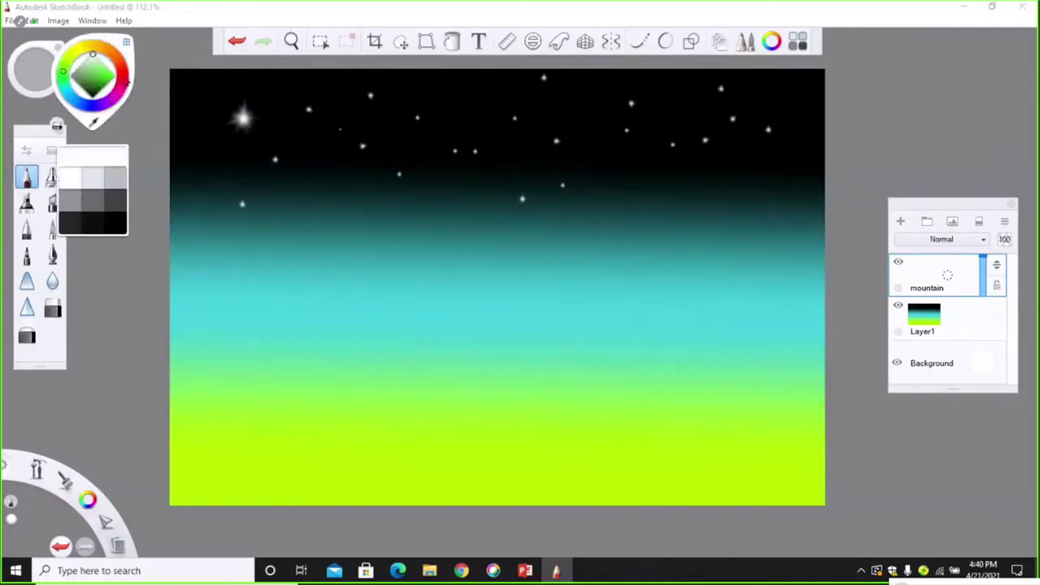
click(119, 76)
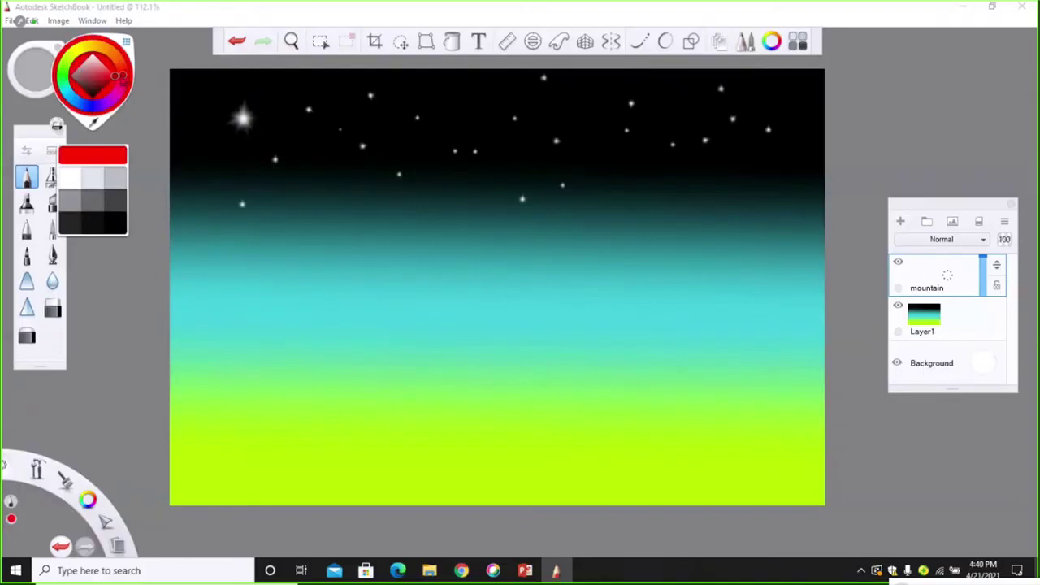
click(797, 40)
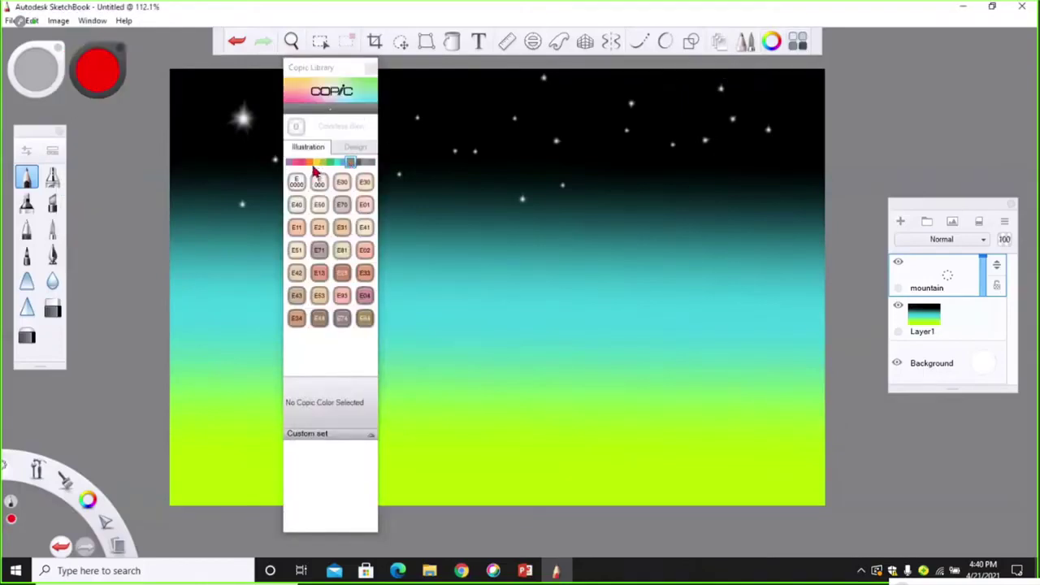
click(357, 162)
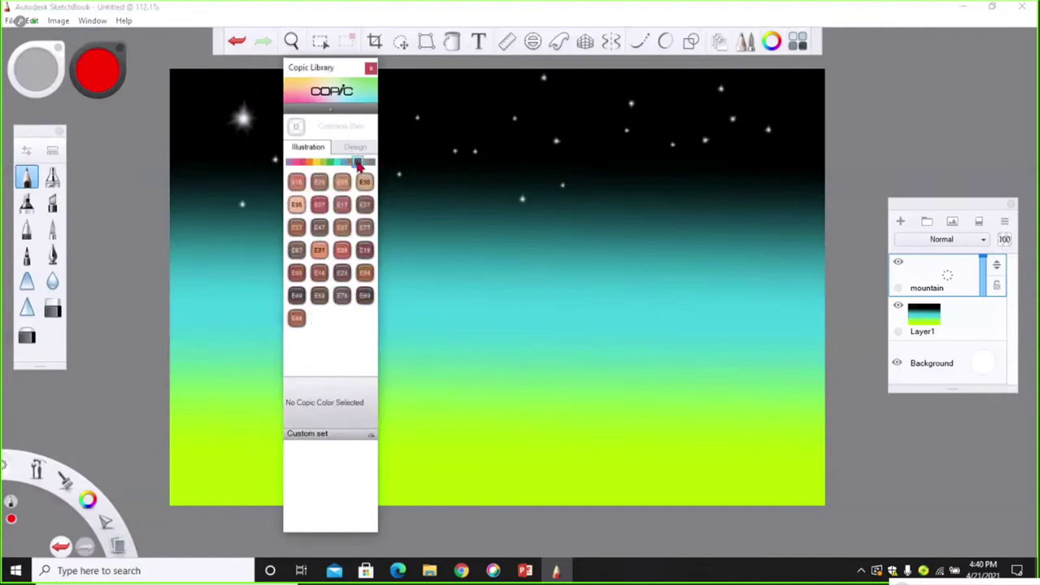
click(365, 251)
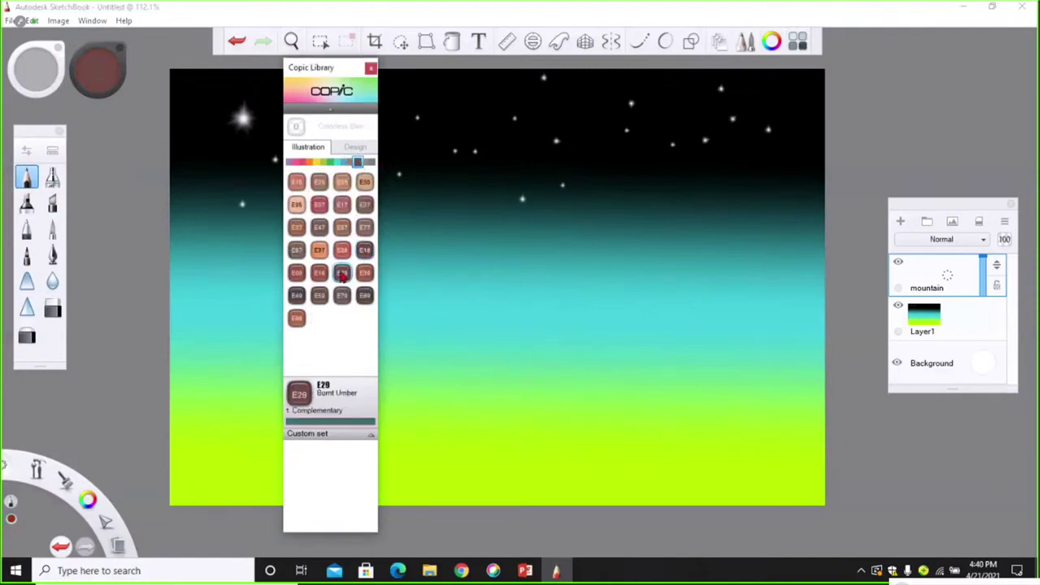
click(296, 297)
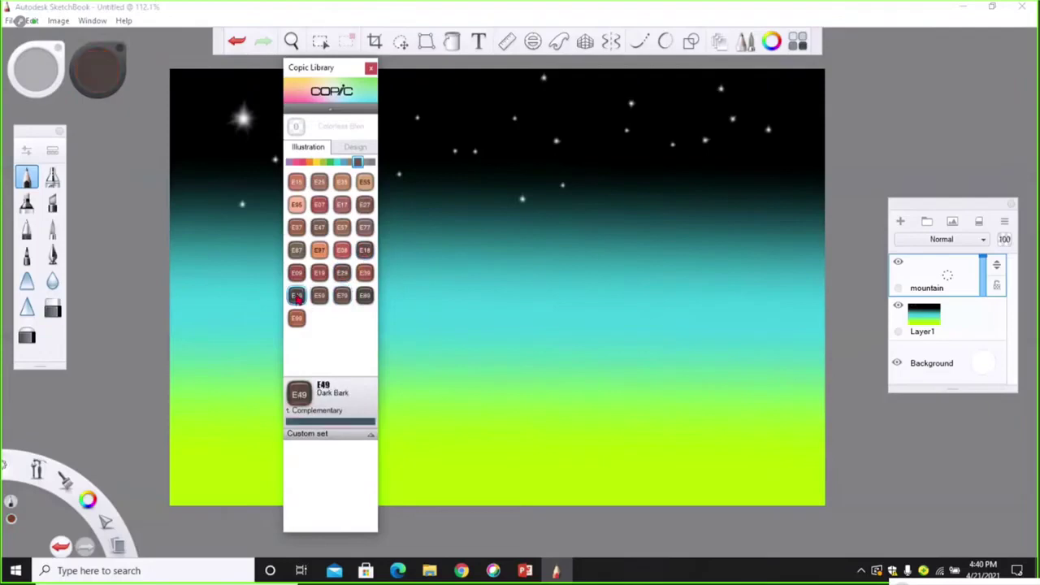
click(297, 273)
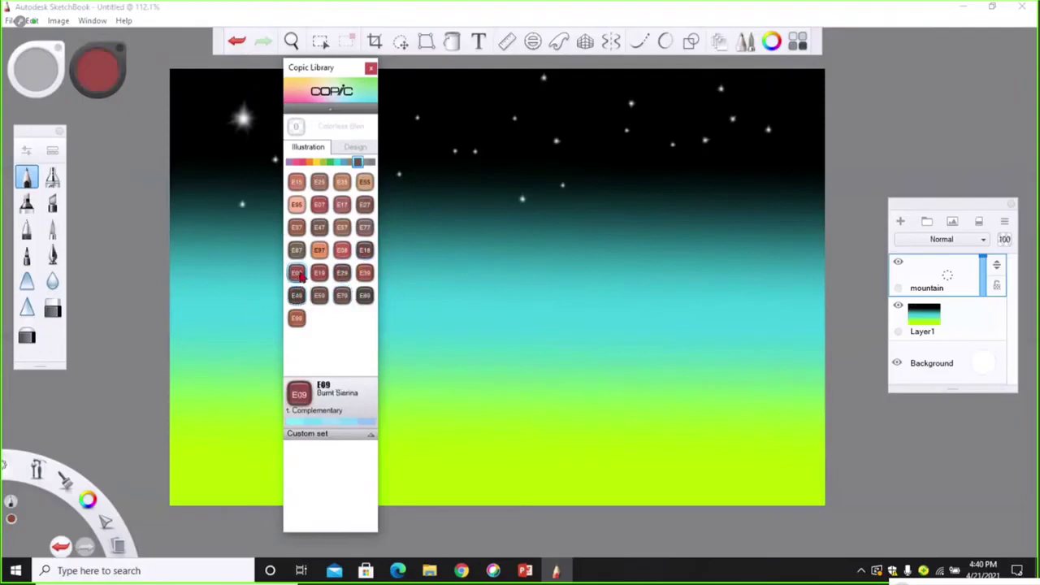
click(371, 69)
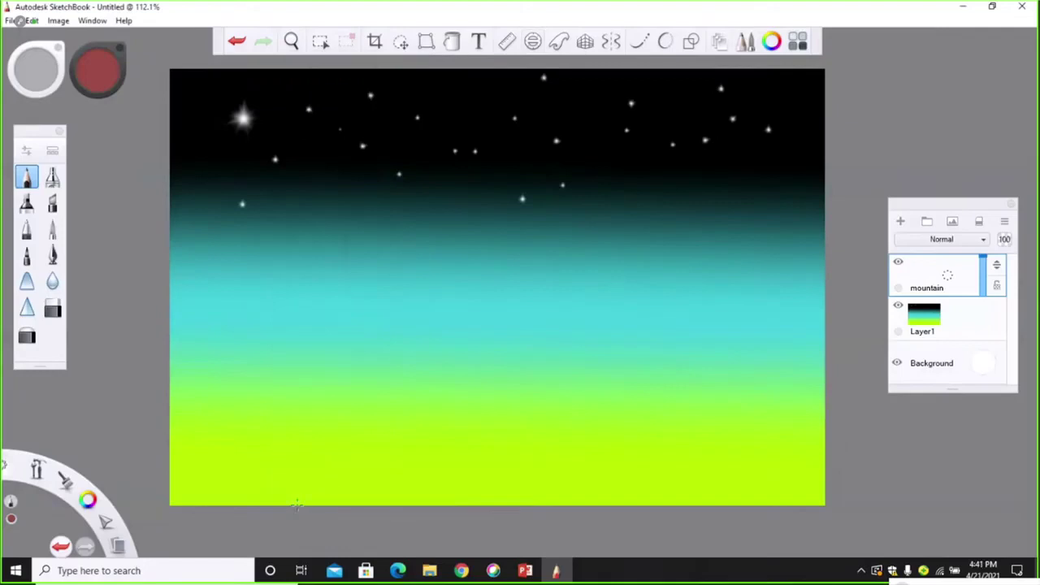
Step: Draw a jagged mountain outline on the mountain layer, with its peak near the canvas's centre and both slopes running down to the lower edge
drag(315, 480, 385, 389)
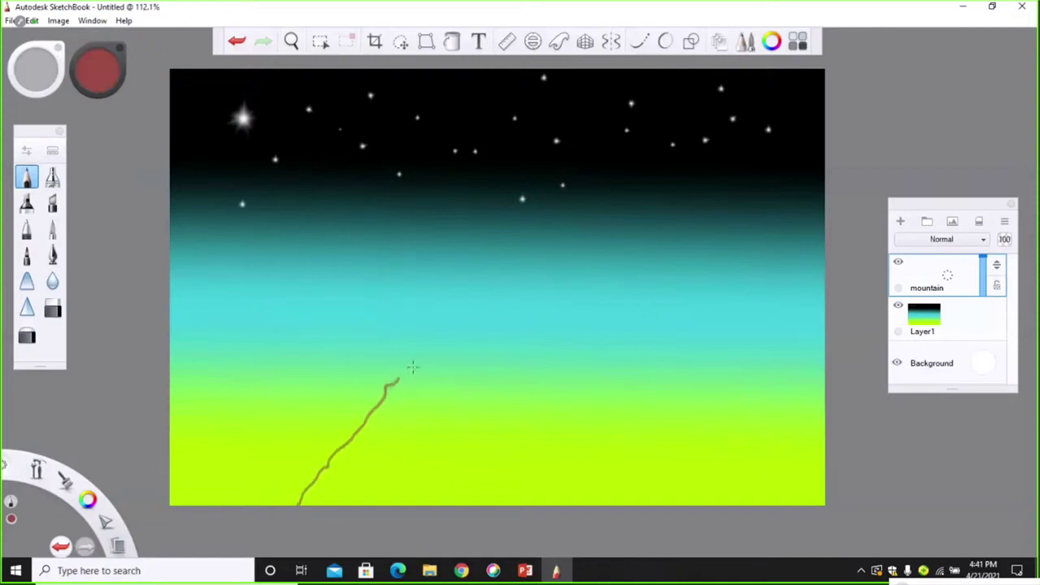
mouse_move(430, 348)
mouse_down()
mouse_move(443, 310)
mouse_move(469, 288)
mouse_move(527, 356)
mouse_move(556, 369)
mouse_move(551, 384)
mouse_move(598, 441)
mouse_up()
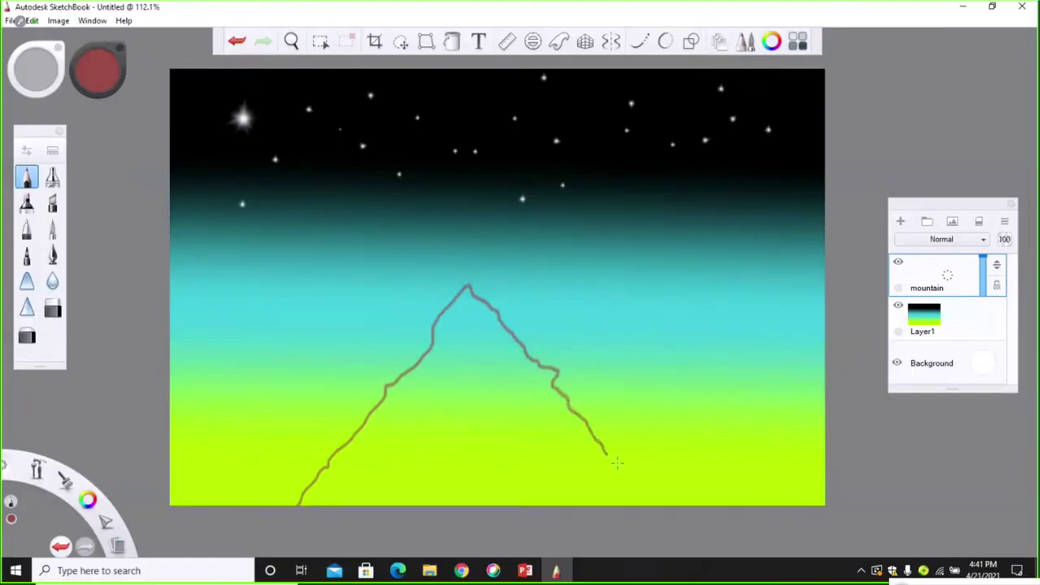
drag(635, 484, 654, 501)
Step: Fill the inside of the mountain outline with a solid, darker reddish brown
click(452, 42)
click(474, 72)
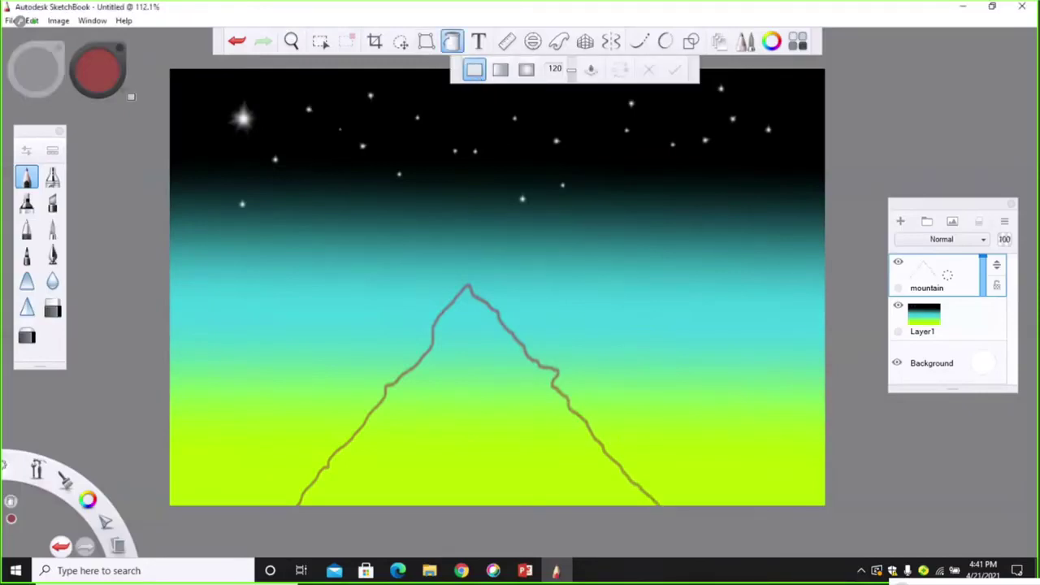
click(106, 85)
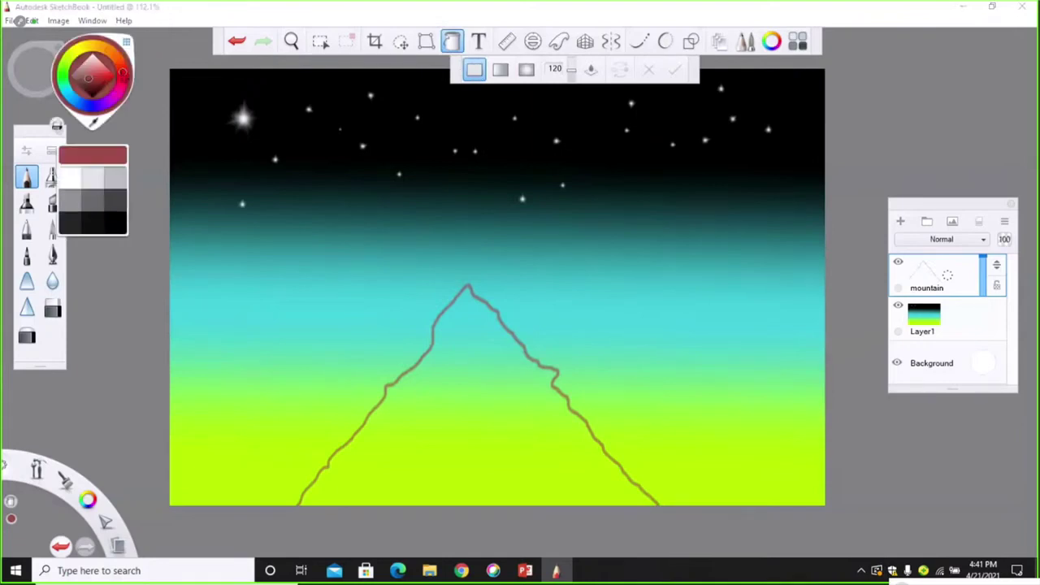
mouse_move(122, 73)
mouse_down()
mouse_move(91, 75)
mouse_move(94, 86)
mouse_up()
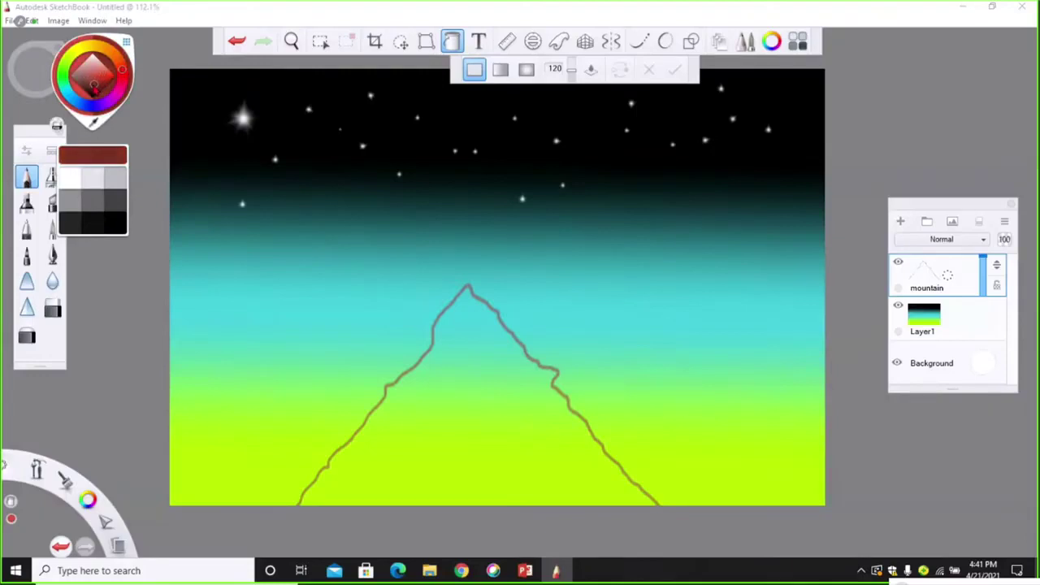
click(465, 359)
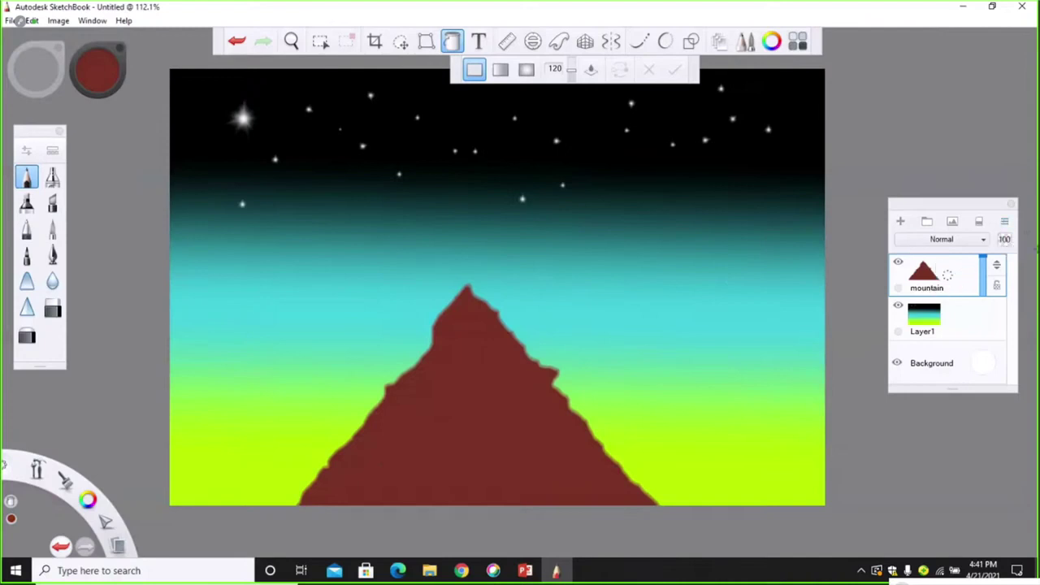
Step: Duplicate the mountain layer and fill the copy's mountain with a very dark brown
click(1005, 224)
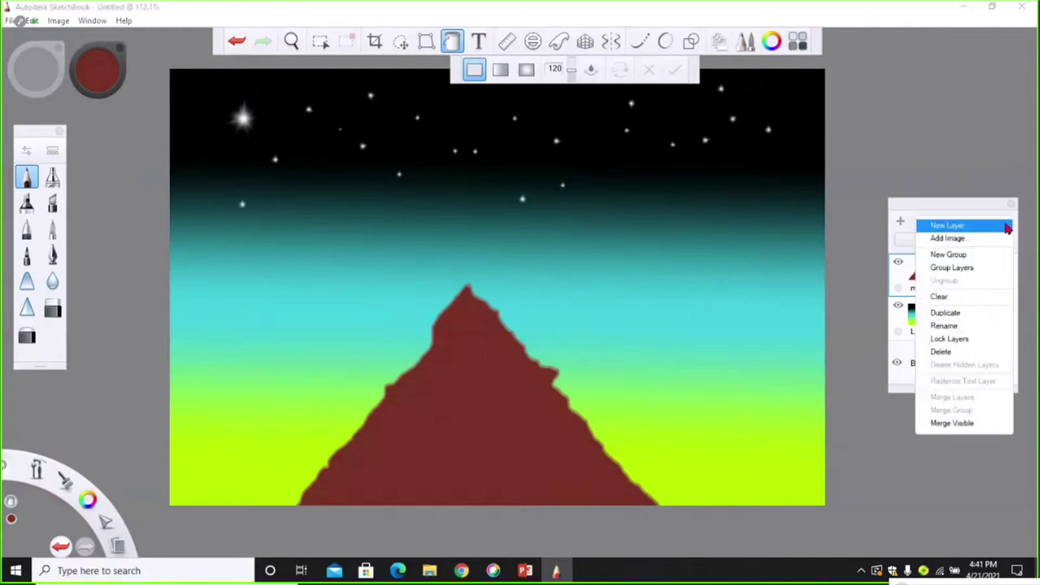
click(959, 314)
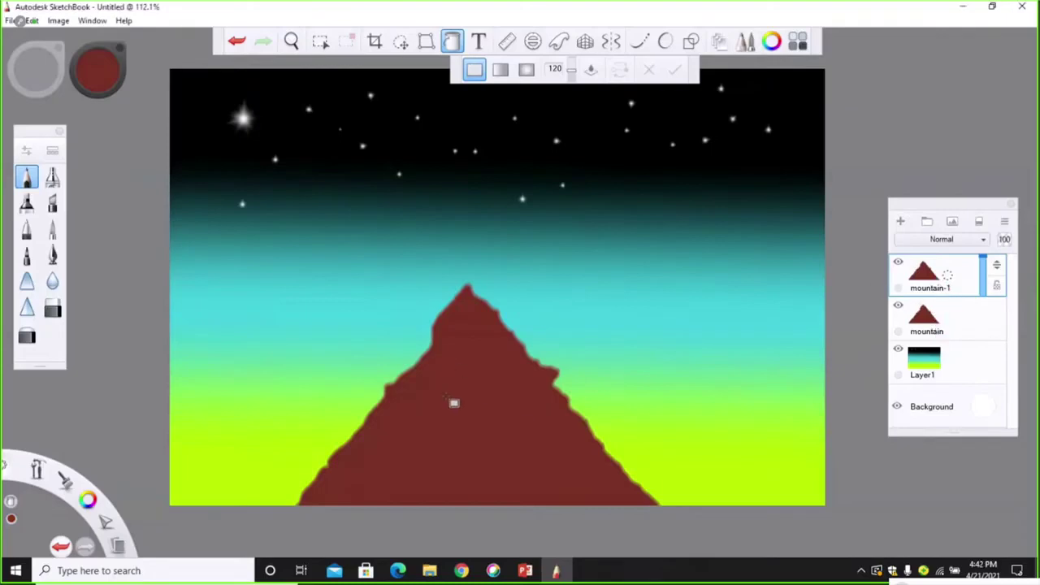
click(106, 84)
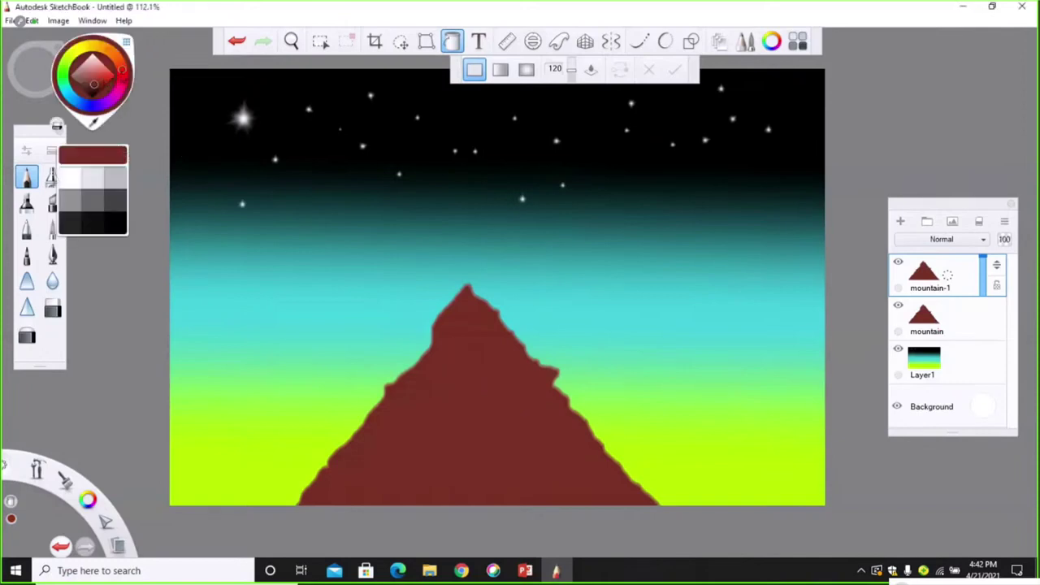
click(93, 91)
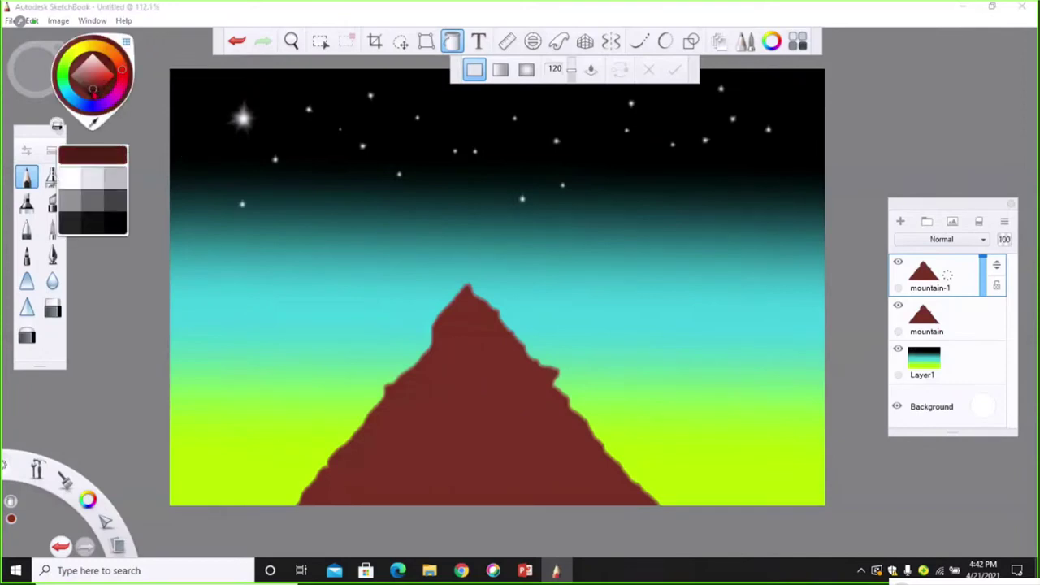
click(91, 92)
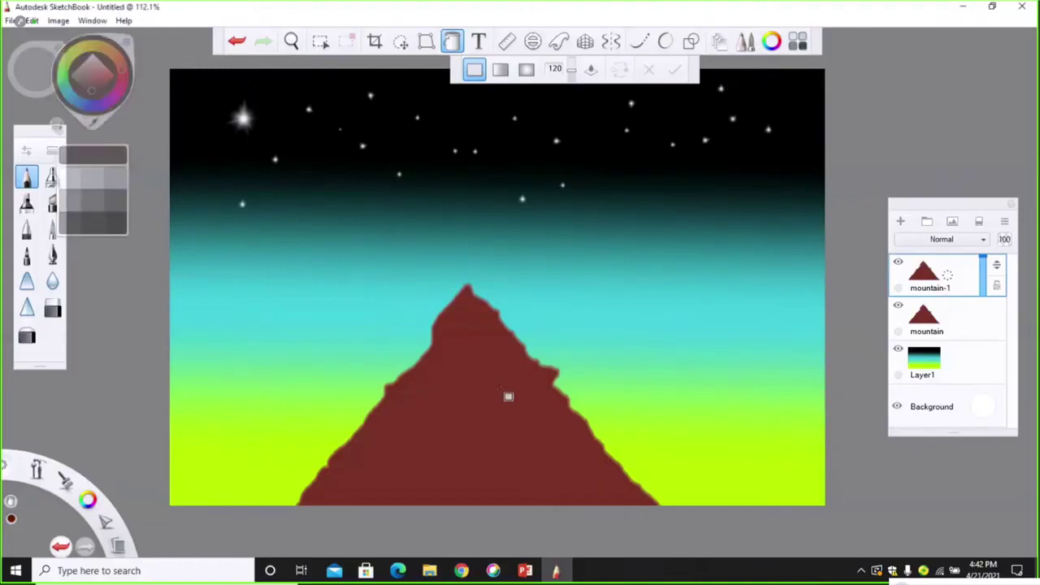
click(506, 396)
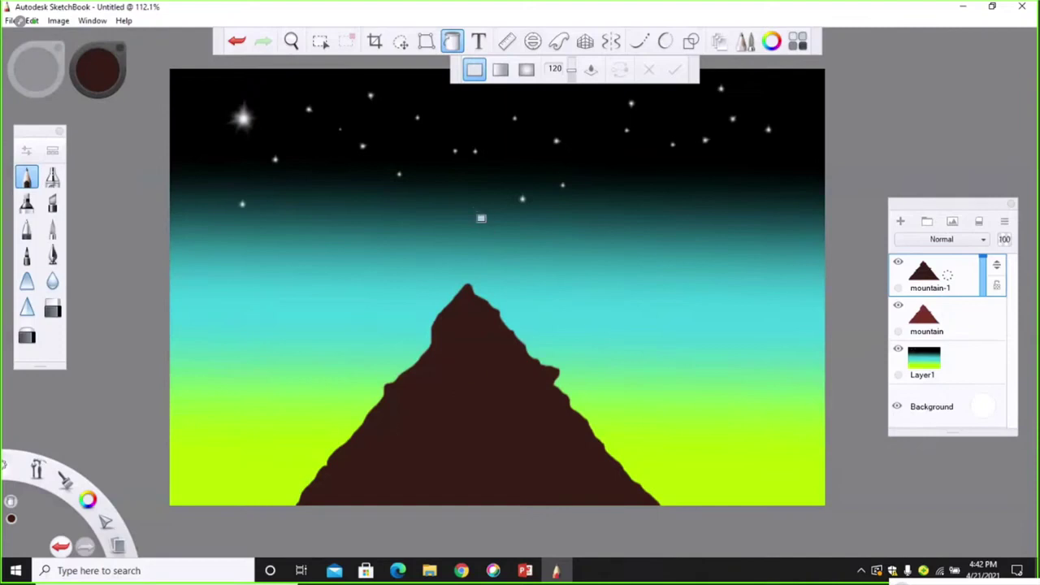
Step: Transform the mountain-1 layer, narrowing and shifting the dark mountain so it sits inside the lighter one with a reddish border on both slopes
click(401, 44)
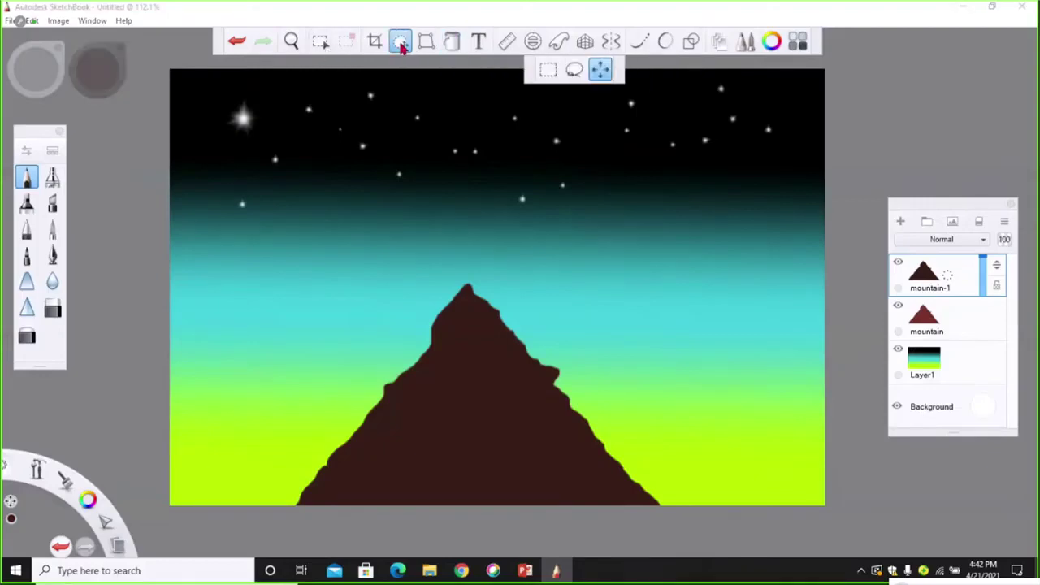
click(605, 71)
drag(563, 130, 445, 402)
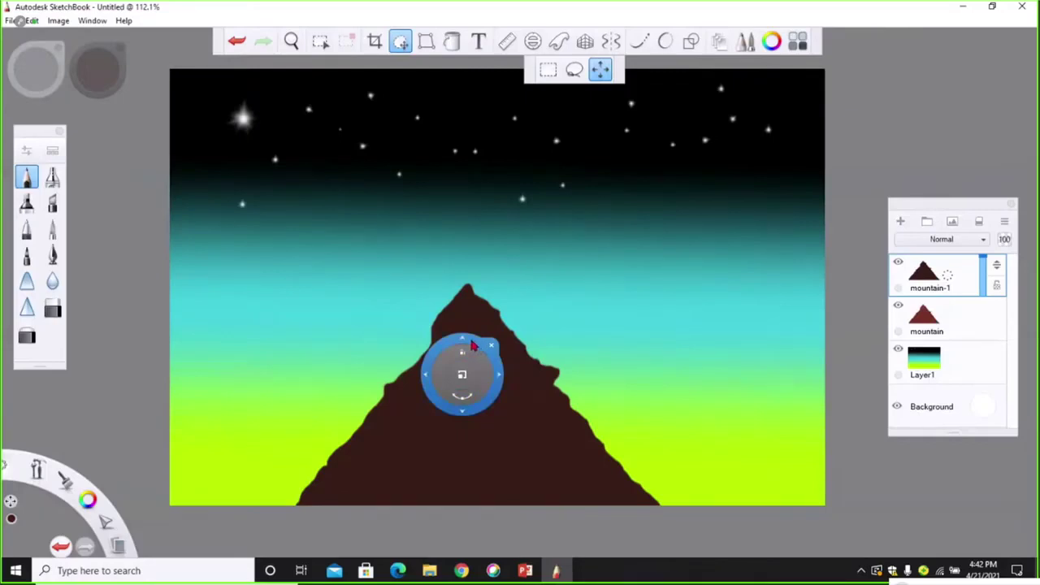
click(476, 349)
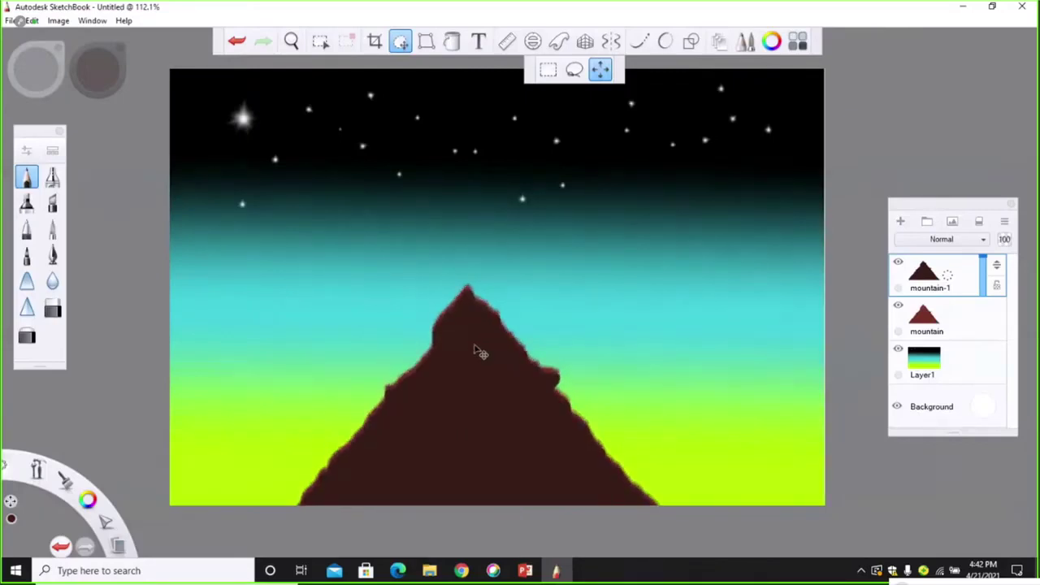
click(476, 380)
drag(464, 363, 492, 398)
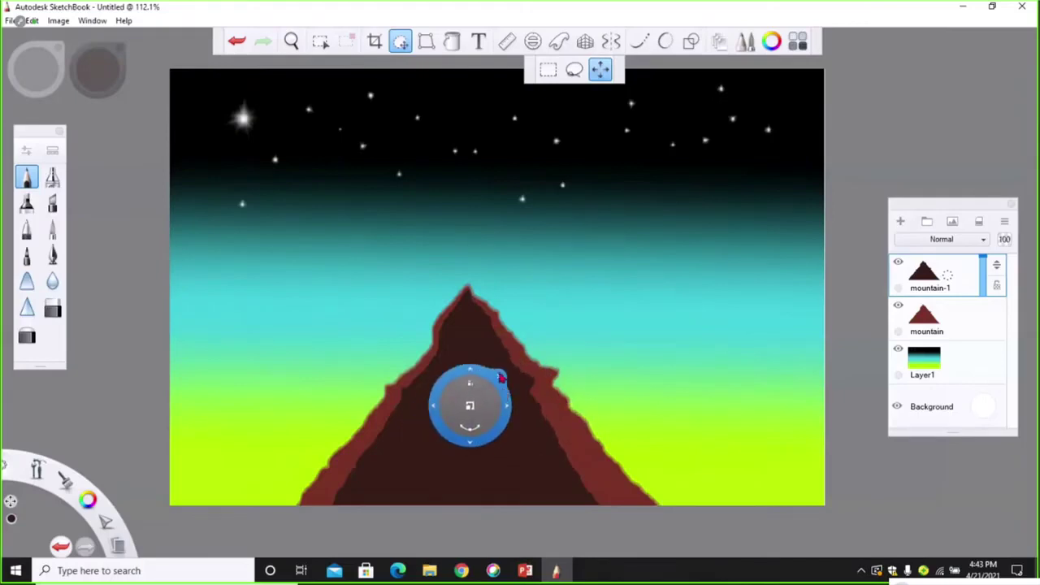
Step: Duplicate the mountain-1 layer and fill the copy's mountain with a solid light salmon pink
key(Escape)
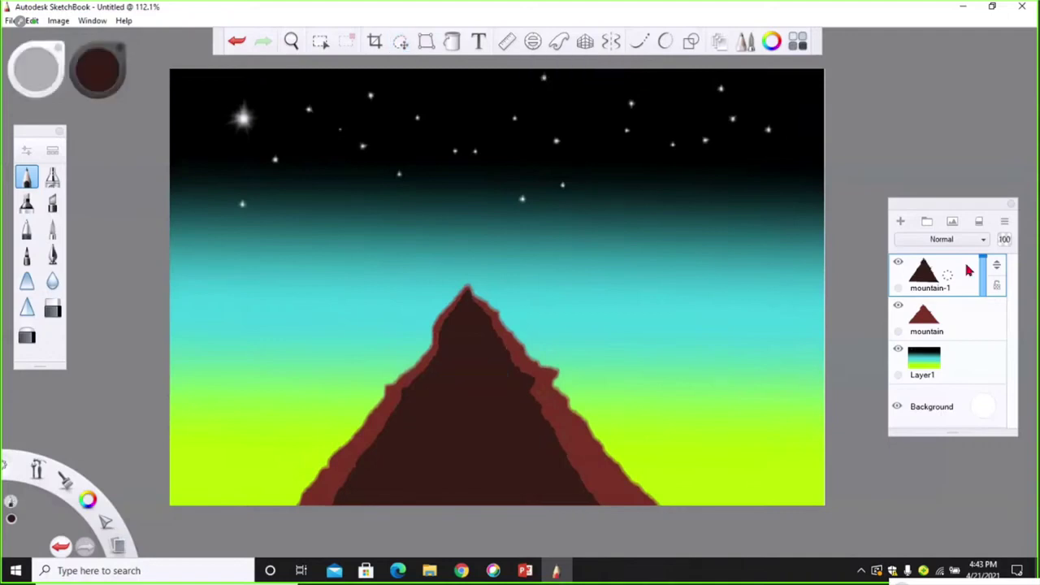
click(1004, 224)
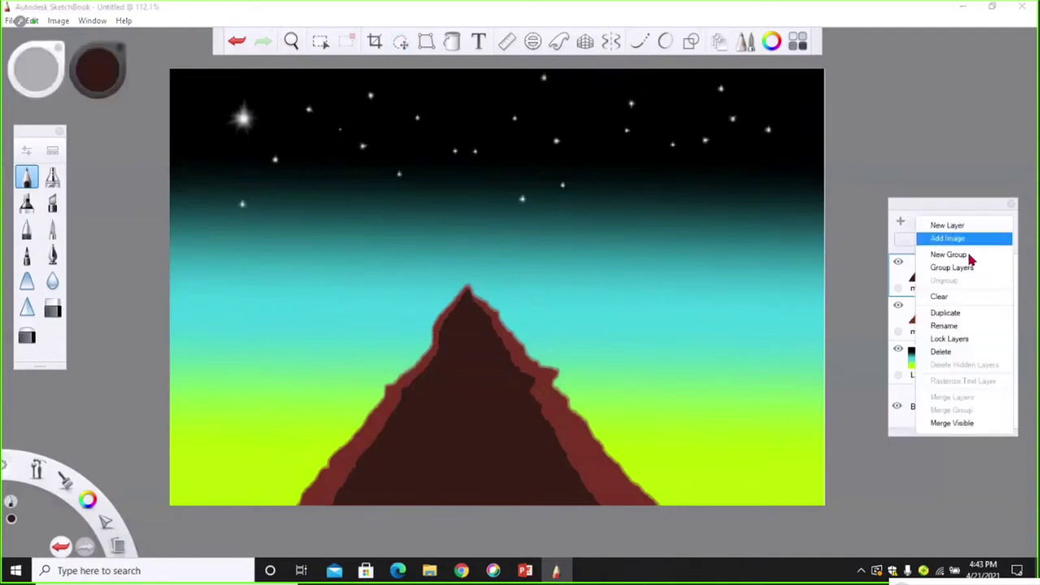
click(959, 319)
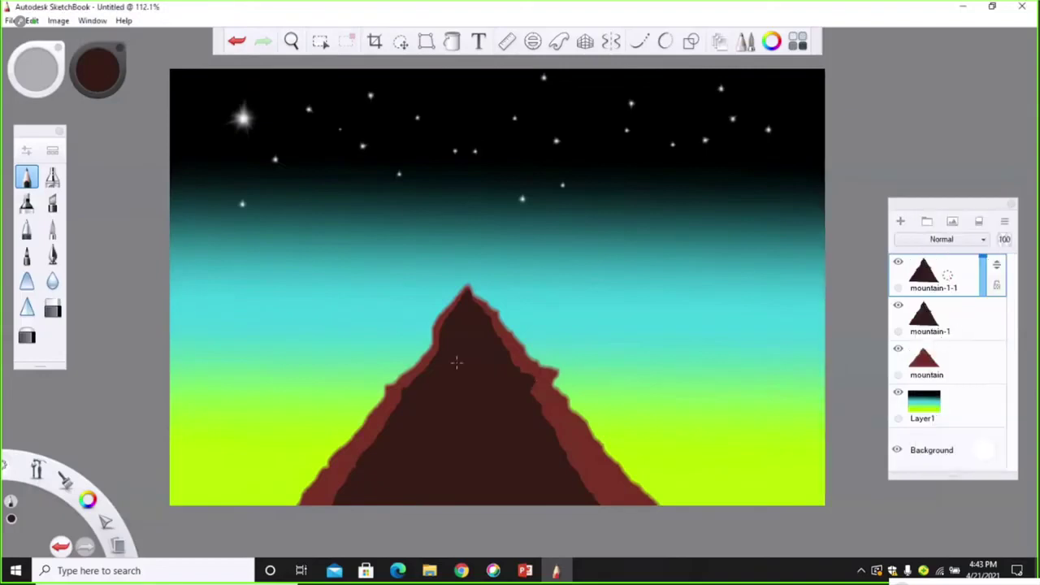
click(98, 83)
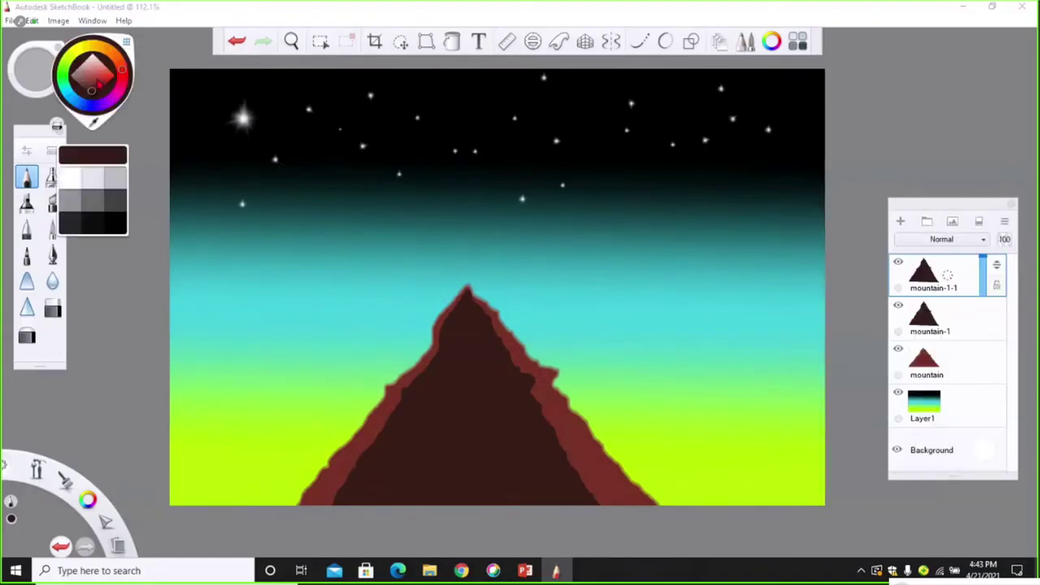
drag(103, 82, 101, 73)
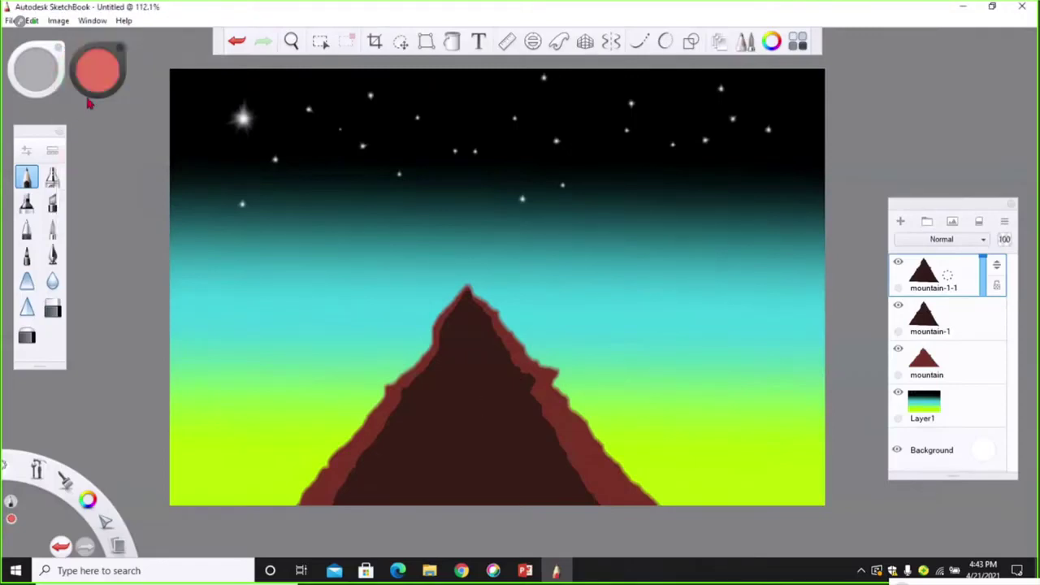
mouse_move(110, 84)
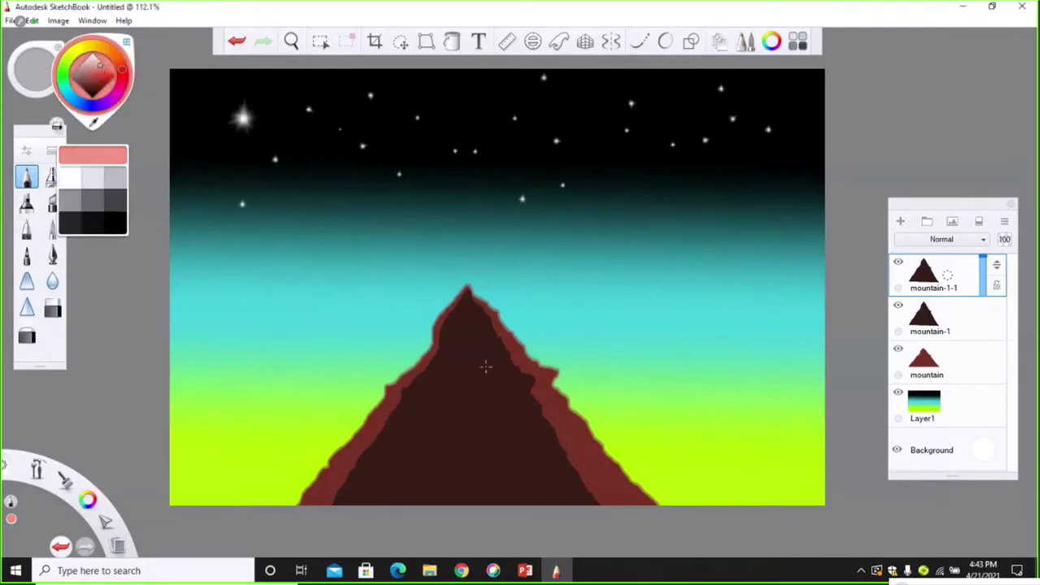
click(451, 42)
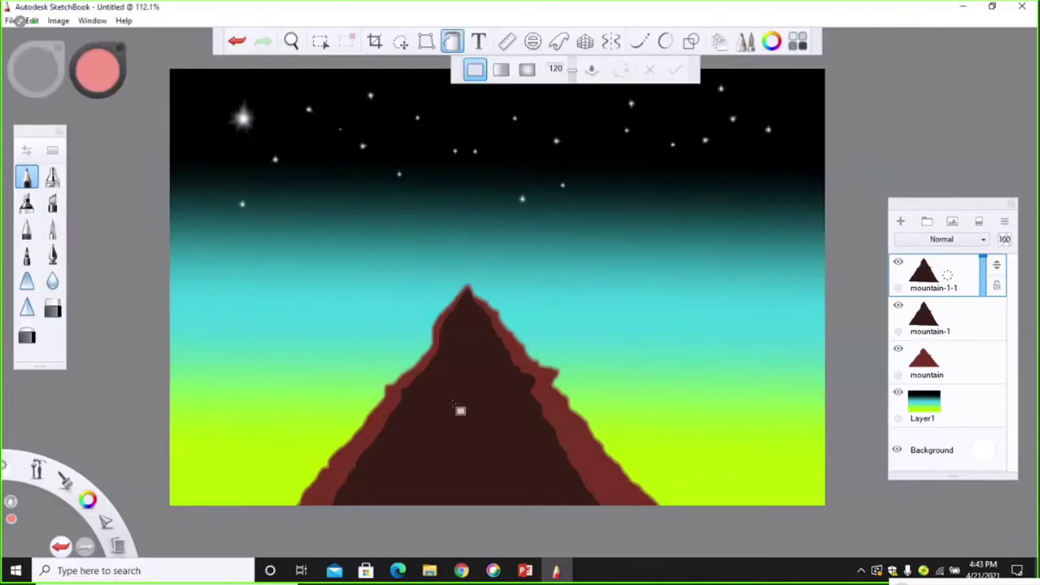
click(459, 411)
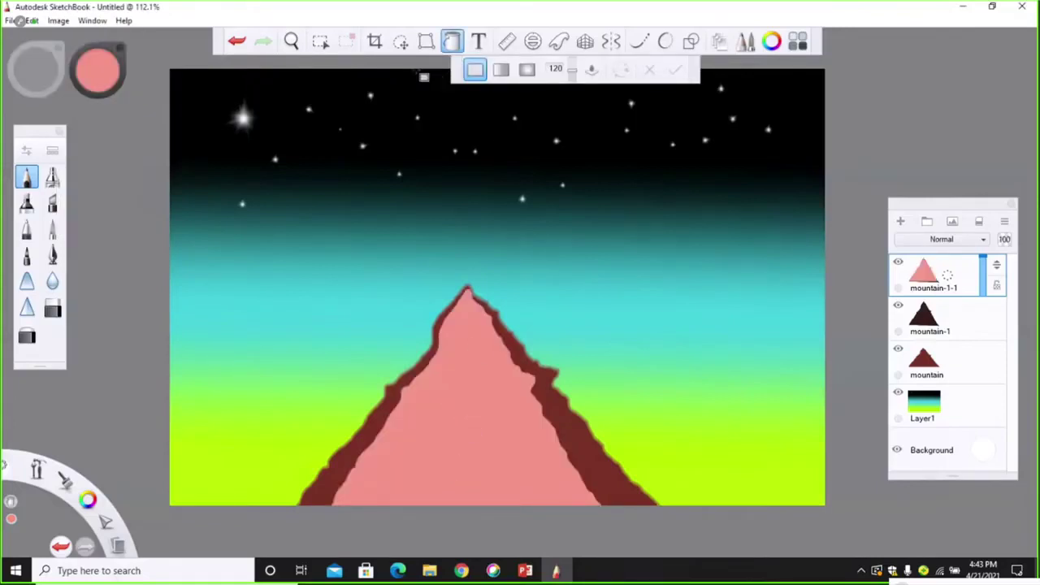
Step: Transform the mountain-1-1 layer, narrowing the pink mountain so a dark brown band stays exposed on both slopes
click(401, 45)
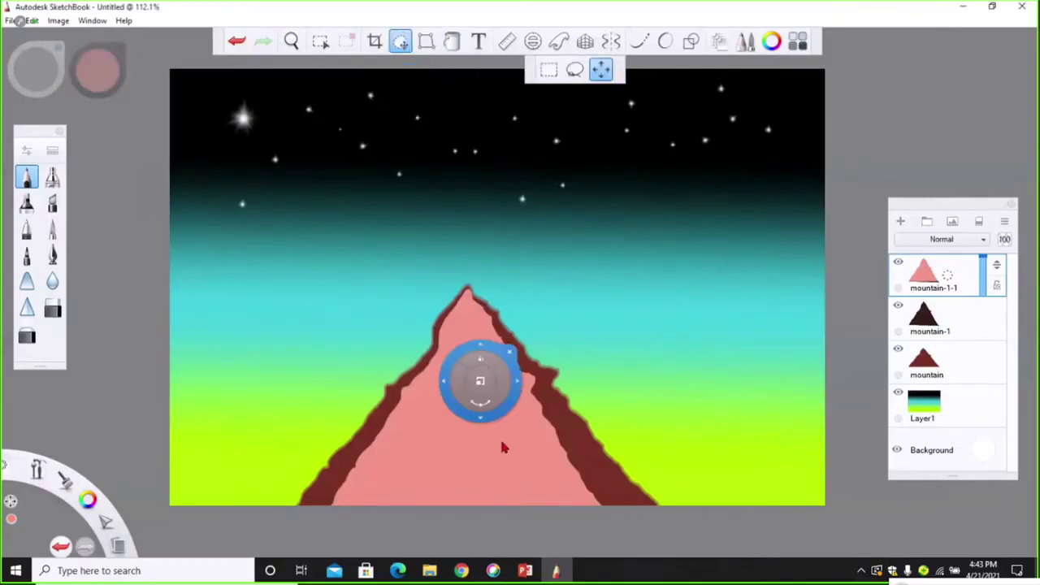
drag(485, 384, 742, 248)
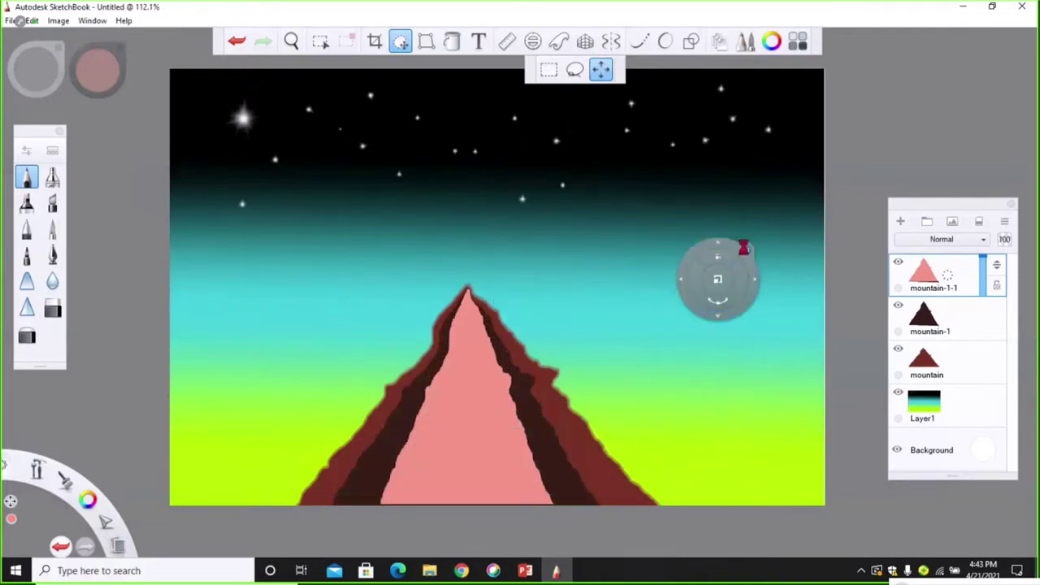
key(Escape)
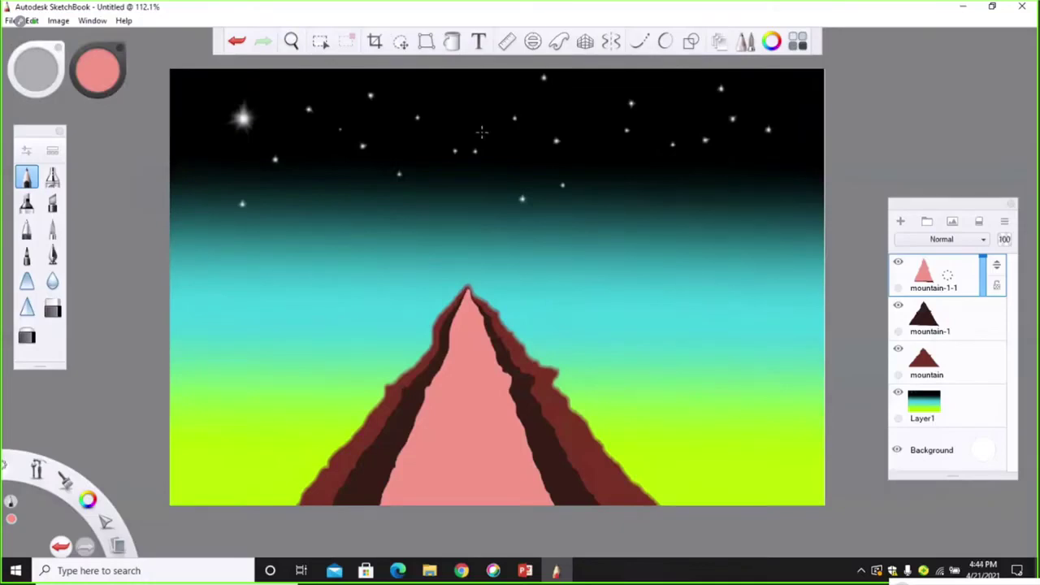
Step: Save the drawing to the Desktop as valcano2 in PNG format, accepting the merging of all layers
click(12, 21)
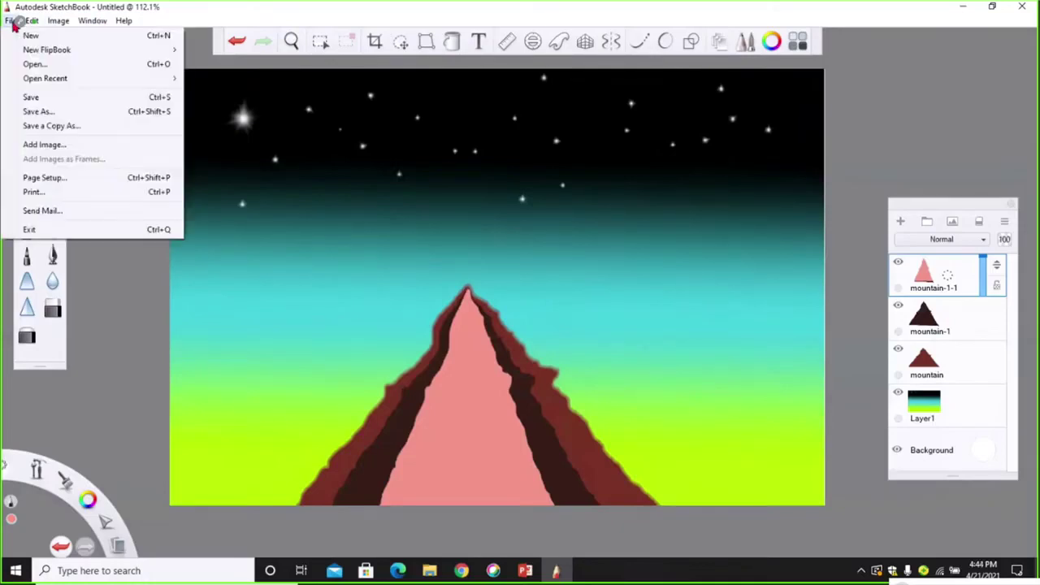
click(54, 115)
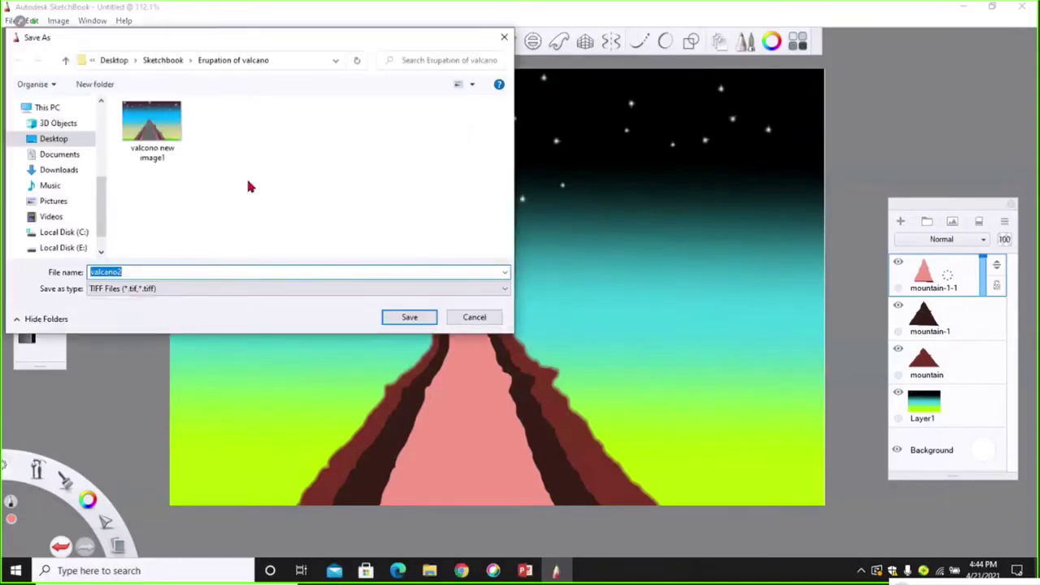
click(147, 272)
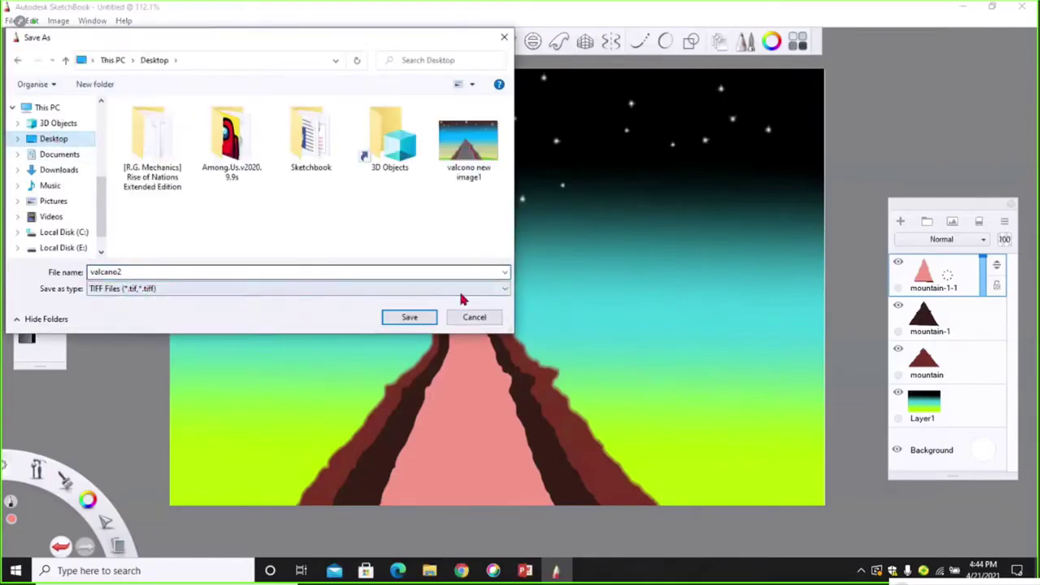
click(503, 288)
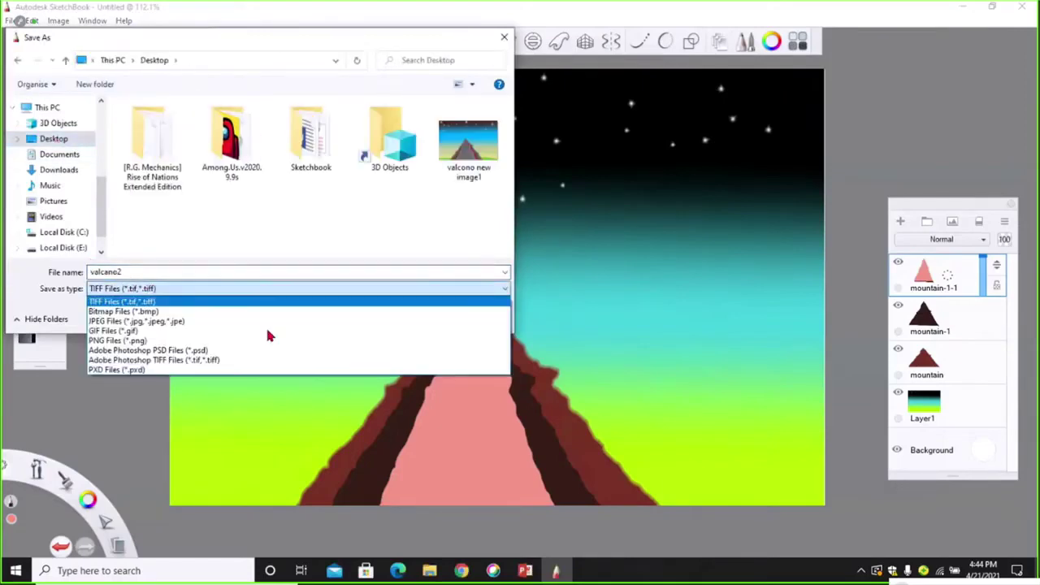
click(116, 341)
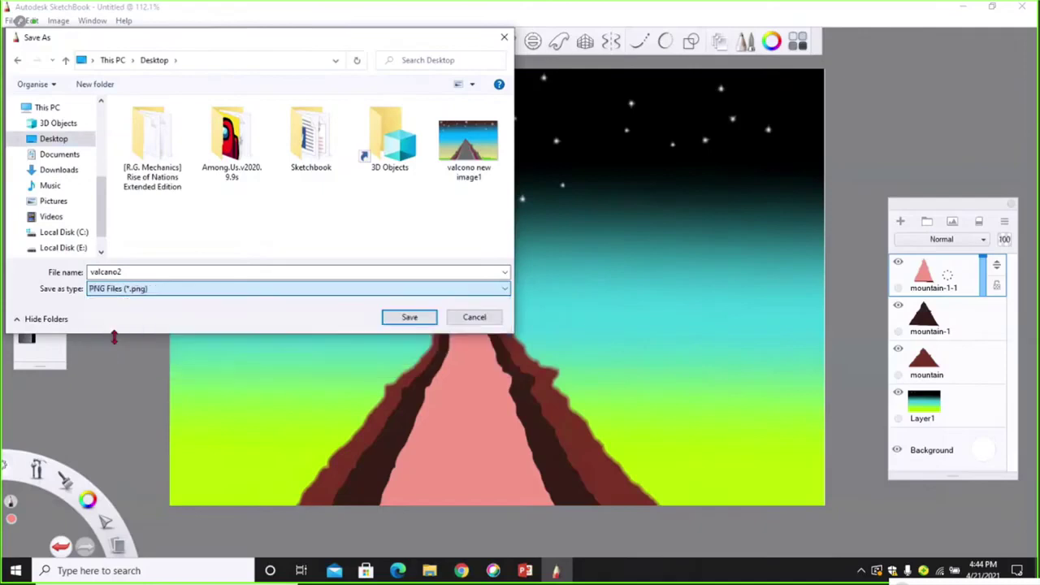
click(415, 319)
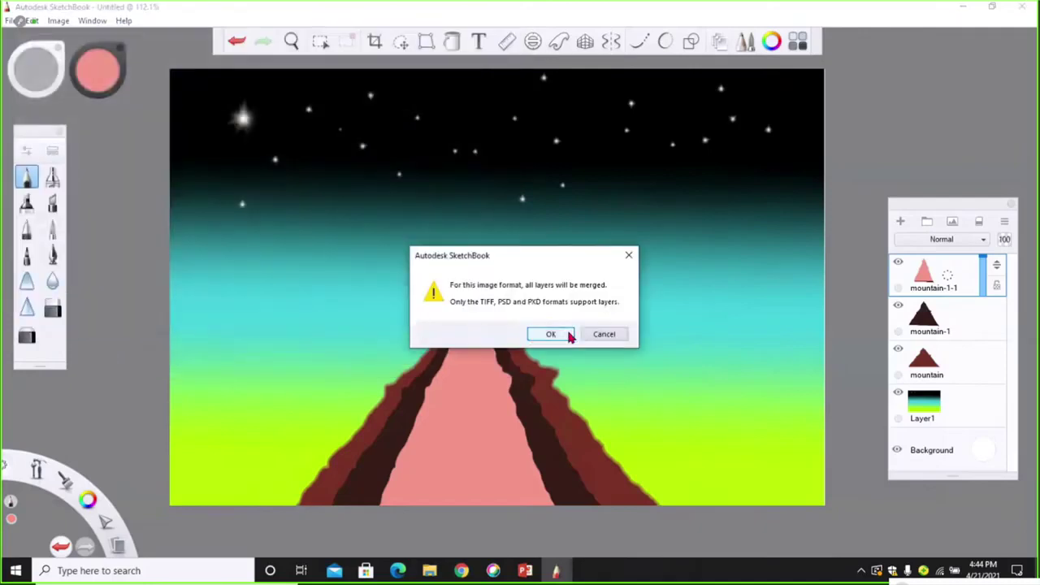
click(568, 335)
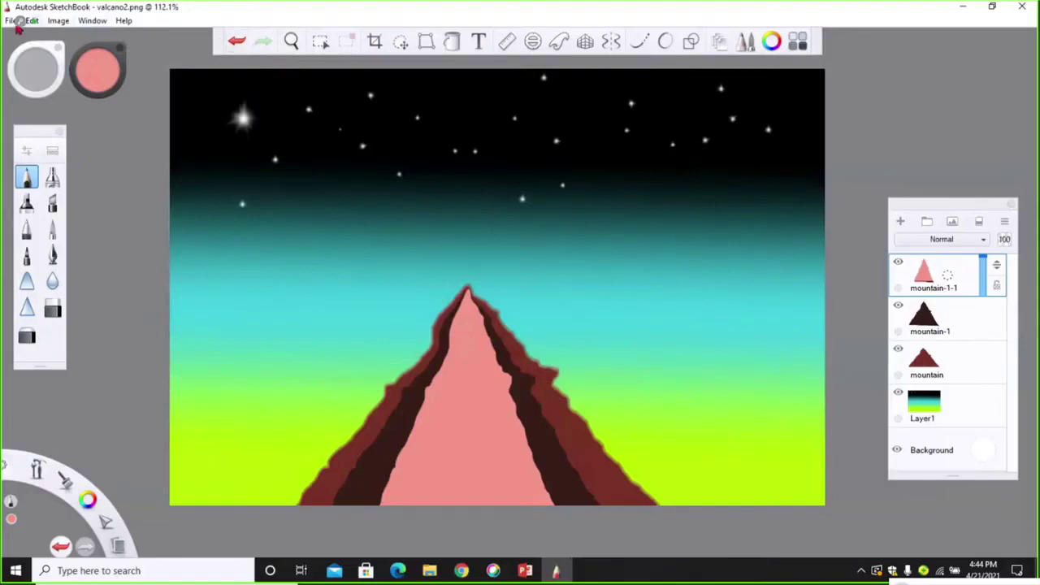
Step: Create a new empty FlipBook with a width of 900 pixels and a height of 600 pixels
click(12, 21)
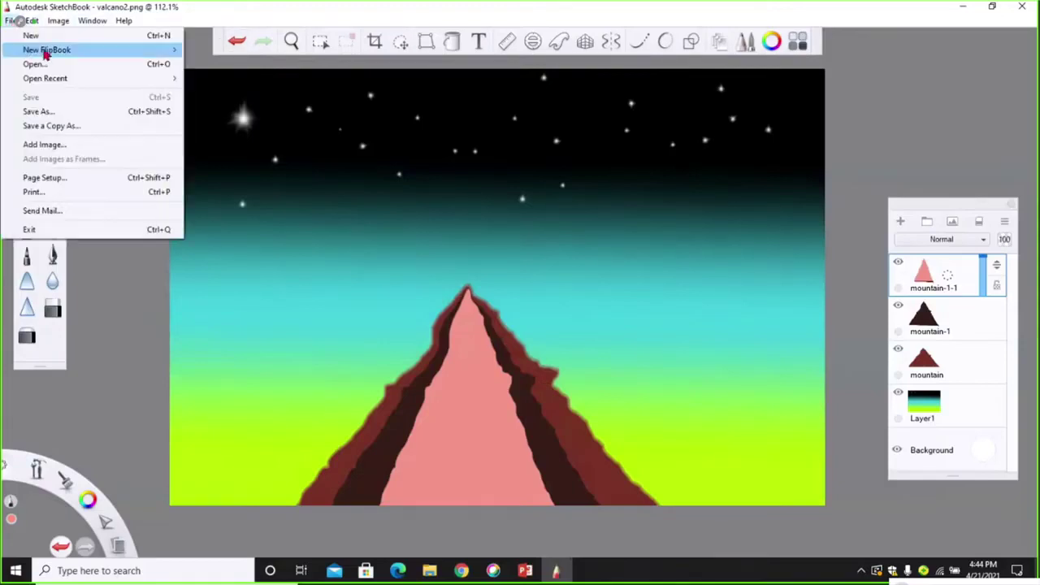
mouse_move(49, 51)
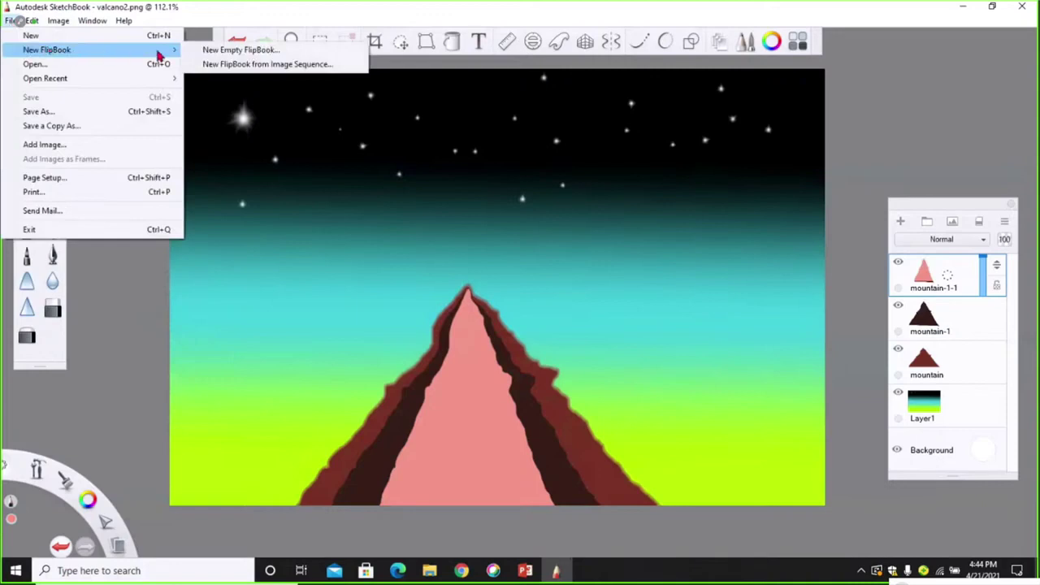
click(252, 52)
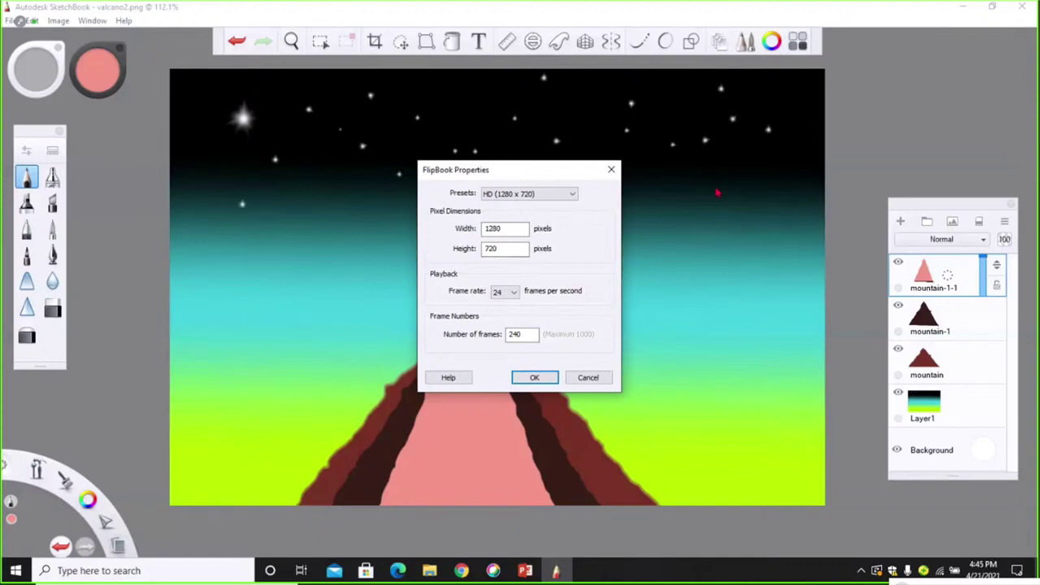
click(499, 228)
drag(488, 230, 481, 231)
text(900)
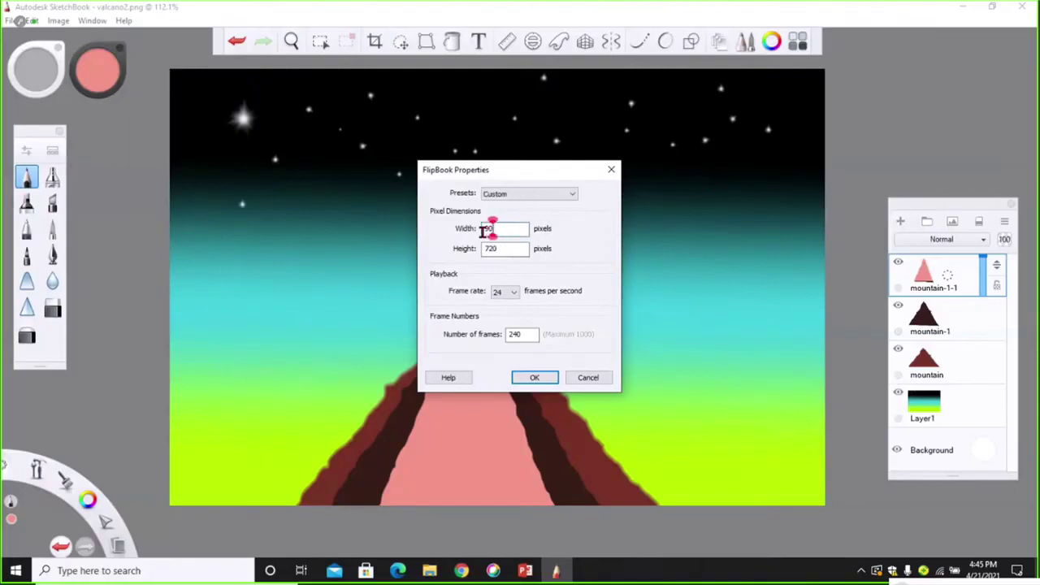
drag(500, 248, 483, 250)
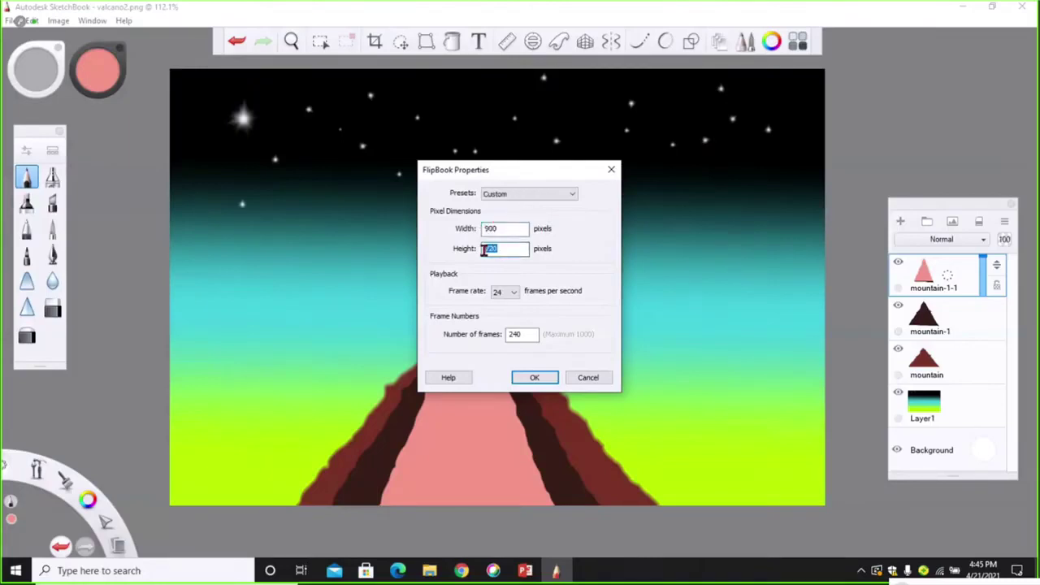
text(600)
click(545, 379)
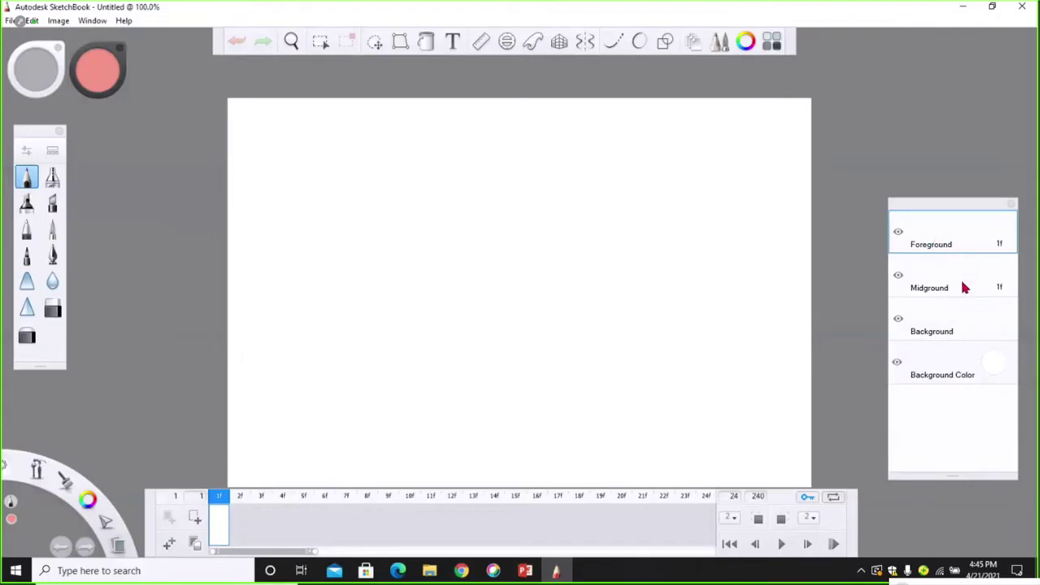
Step: Add the valcano2 image from the Desktop to the FlipBook's Background layer
click(946, 325)
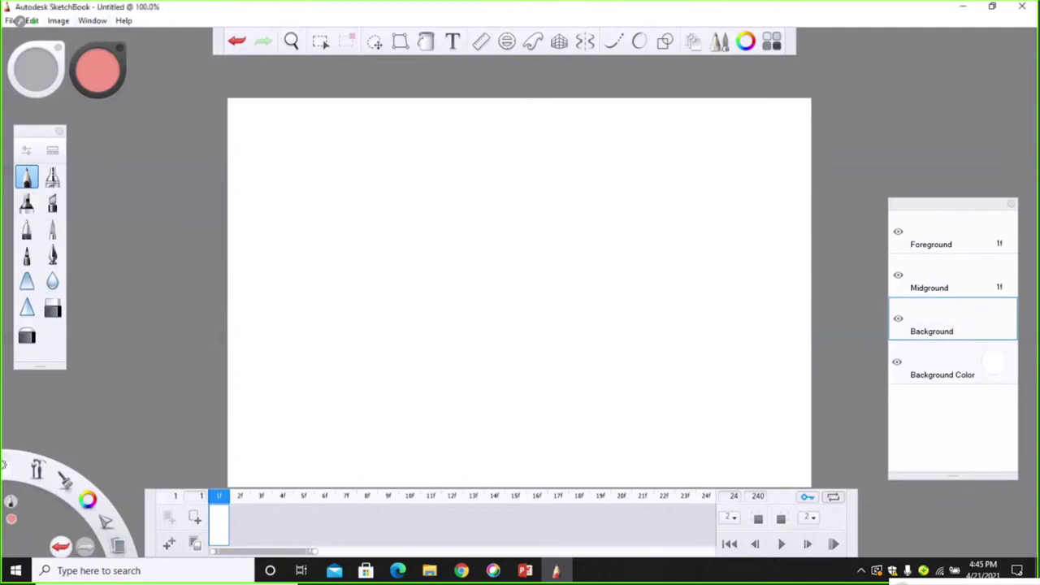
click(12, 20)
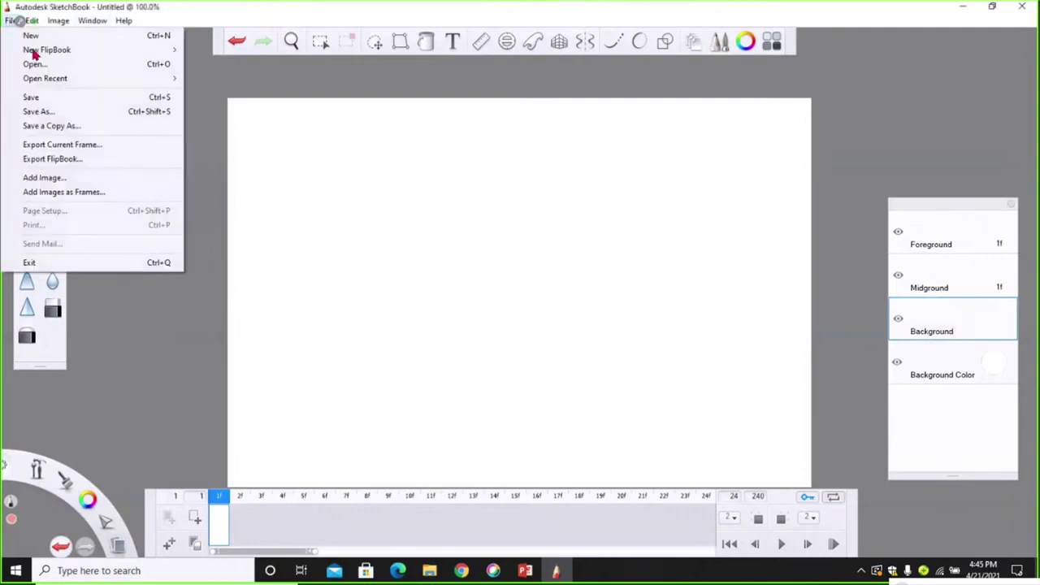
click(57, 179)
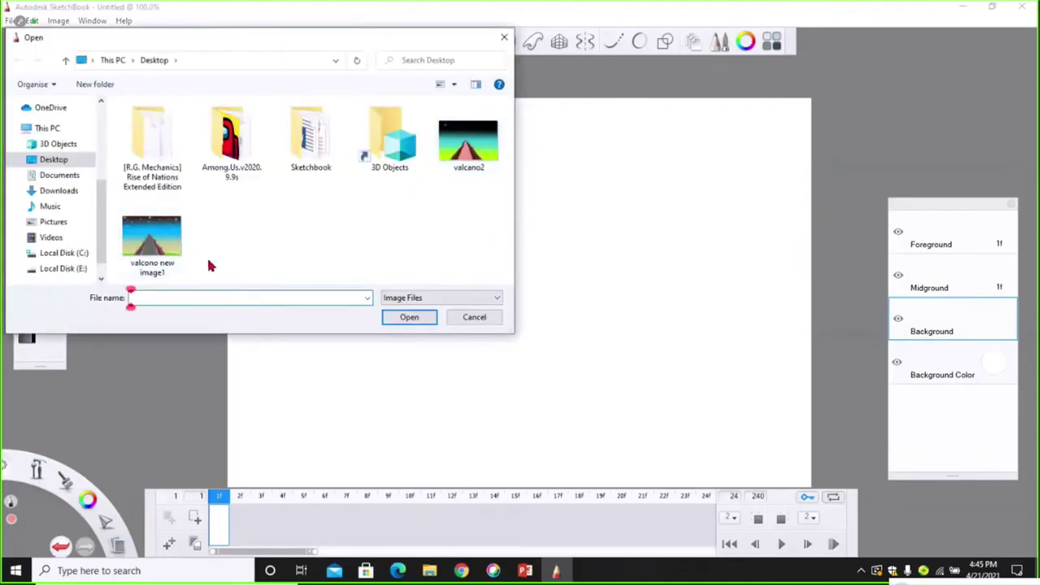
click(478, 164)
click(402, 318)
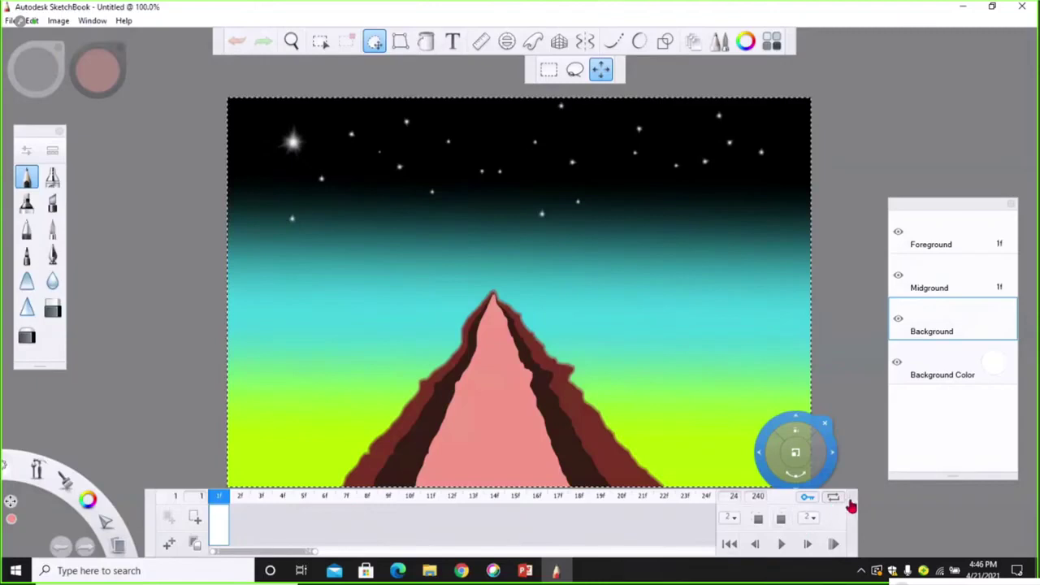
Step: Reposition the timeline over the canvas's lower edge, raise the layer list slightly and move the transform puck around the image
drag(849, 505, 841, 298)
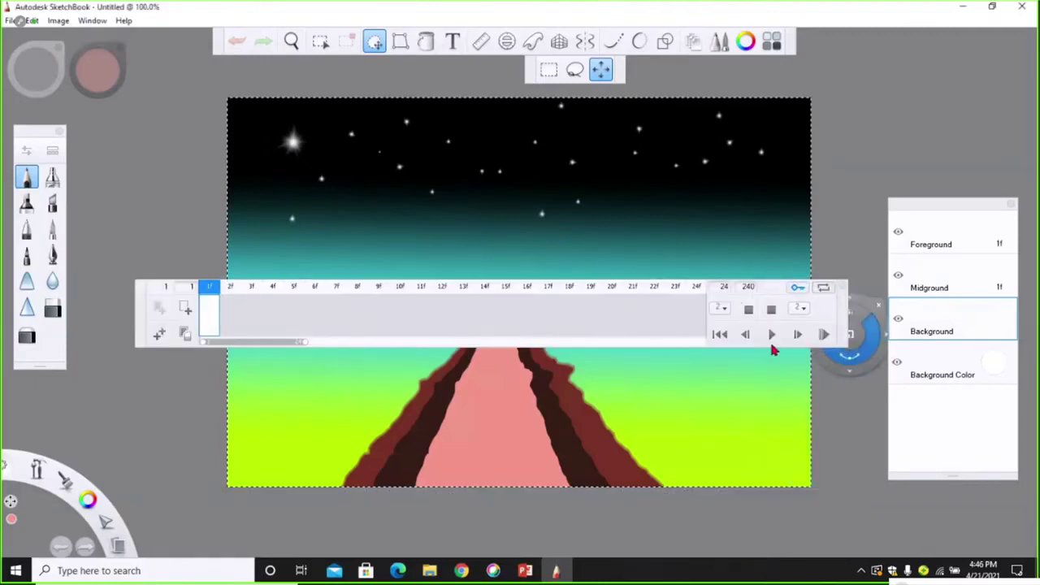
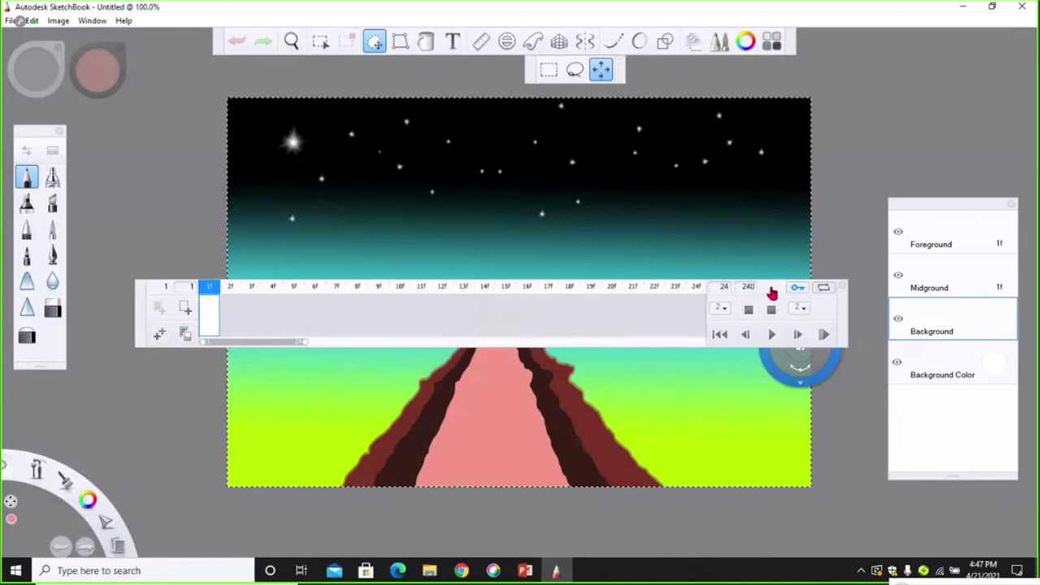
drag(771, 294, 787, 466)
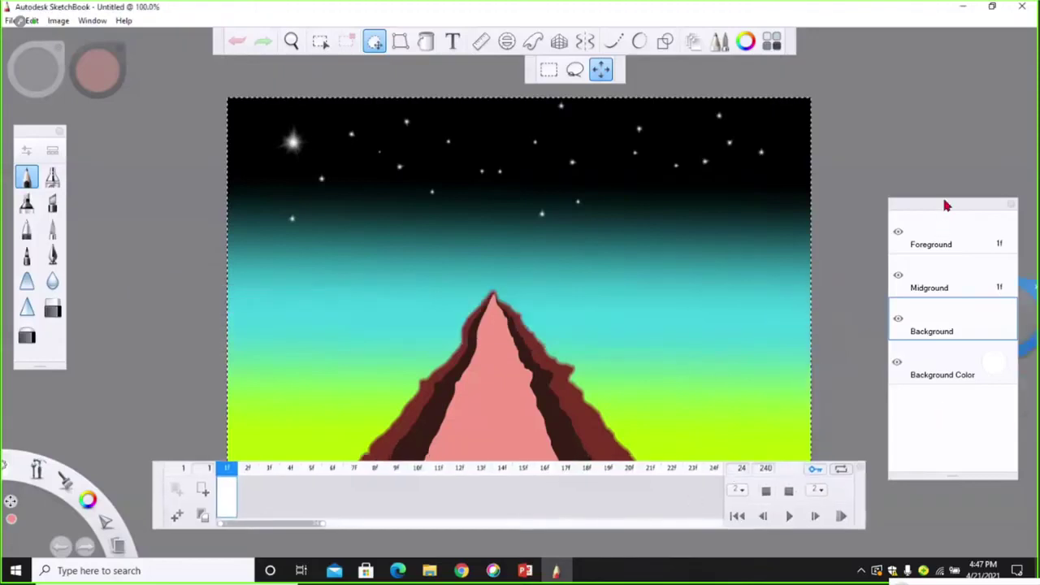
drag(940, 211, 940, 199)
drag(1025, 312, 570, 296)
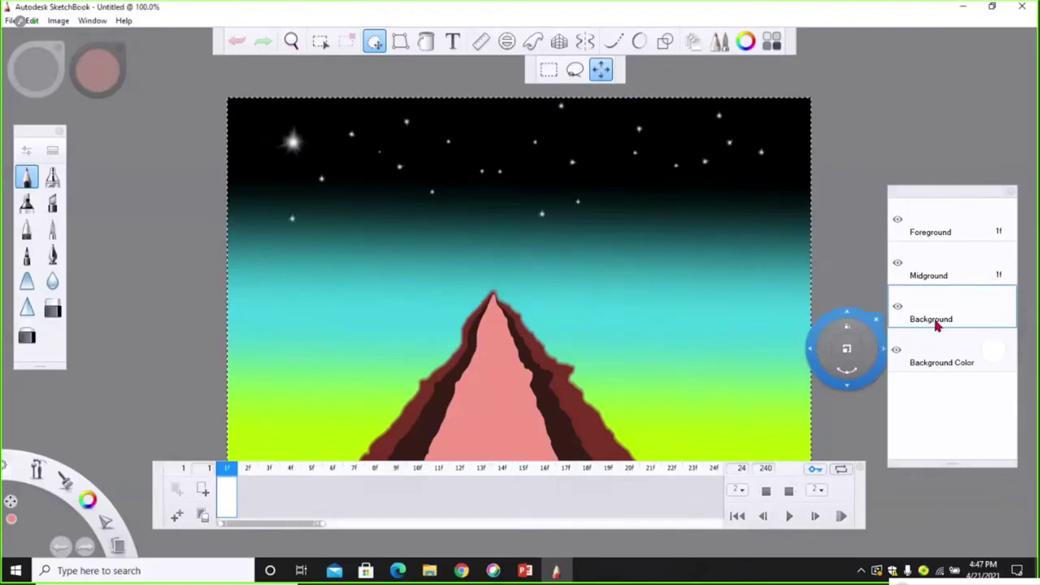
drag(418, 397, 664, 334)
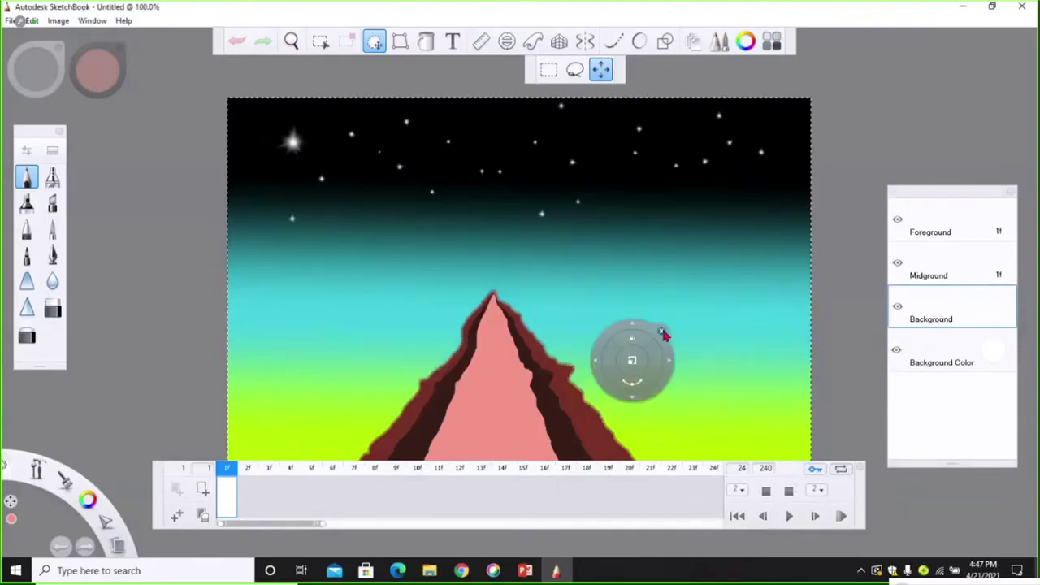
Step: Make Foreground the active layer and park the transform puck outside the canvas, beside the brush palette
click(935, 221)
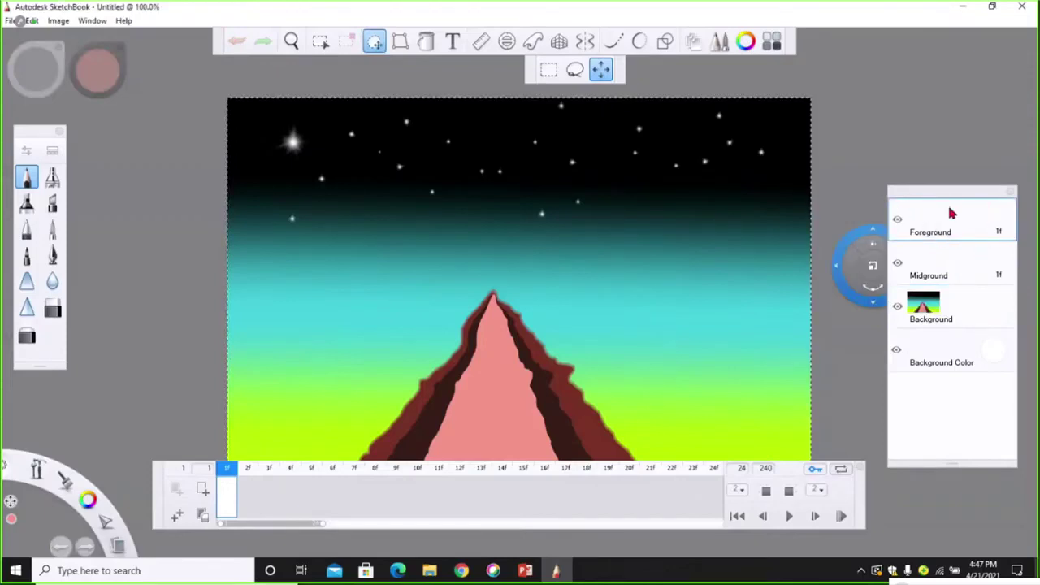
drag(910, 283, 544, 258)
drag(482, 448, 436, 307)
click(154, 192)
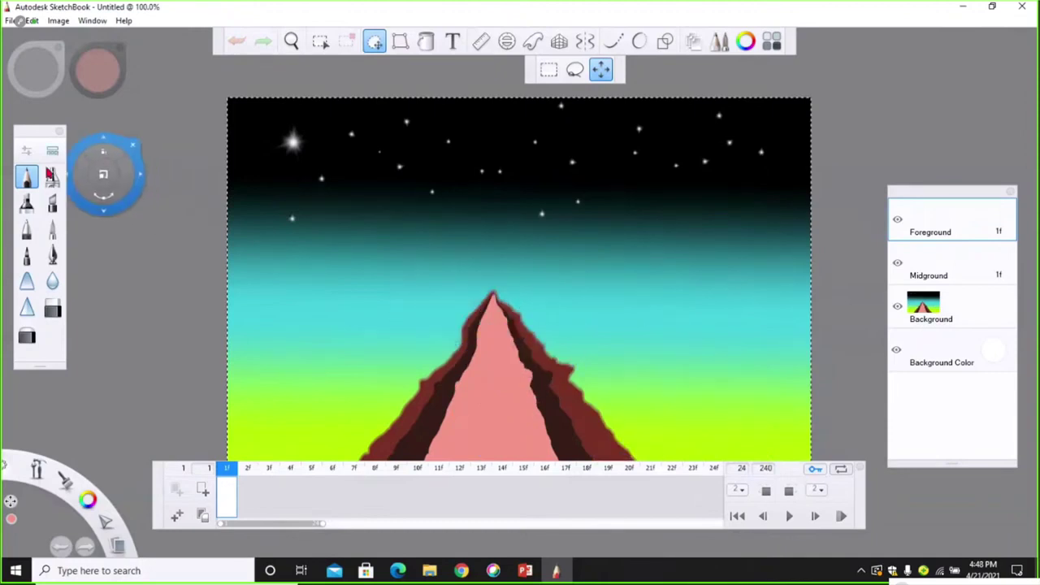
Step: Hide the animation timeline and display it again
click(723, 376)
click(854, 476)
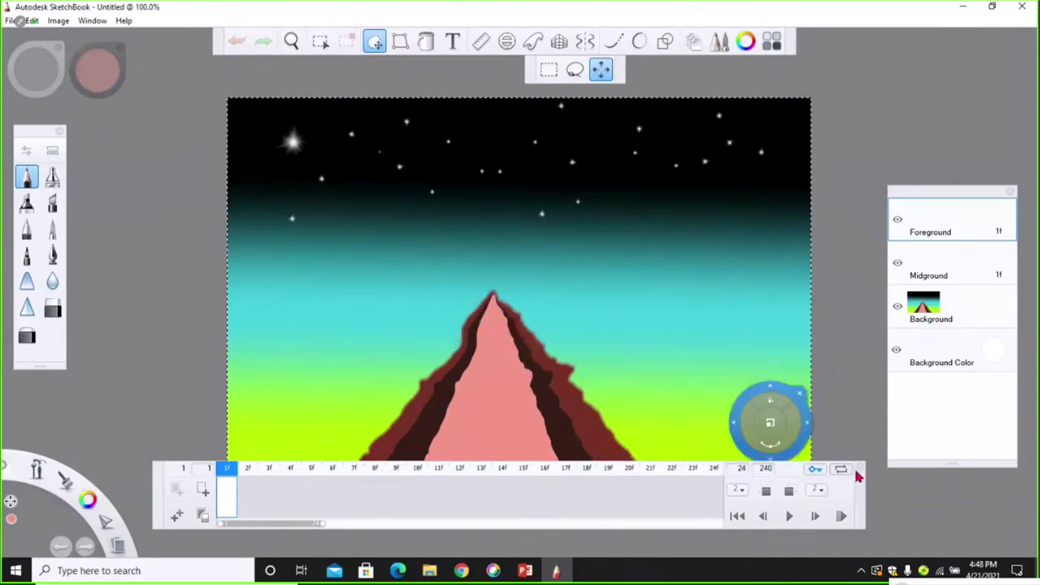
click(855, 483)
drag(854, 482, 111, 53)
click(61, 23)
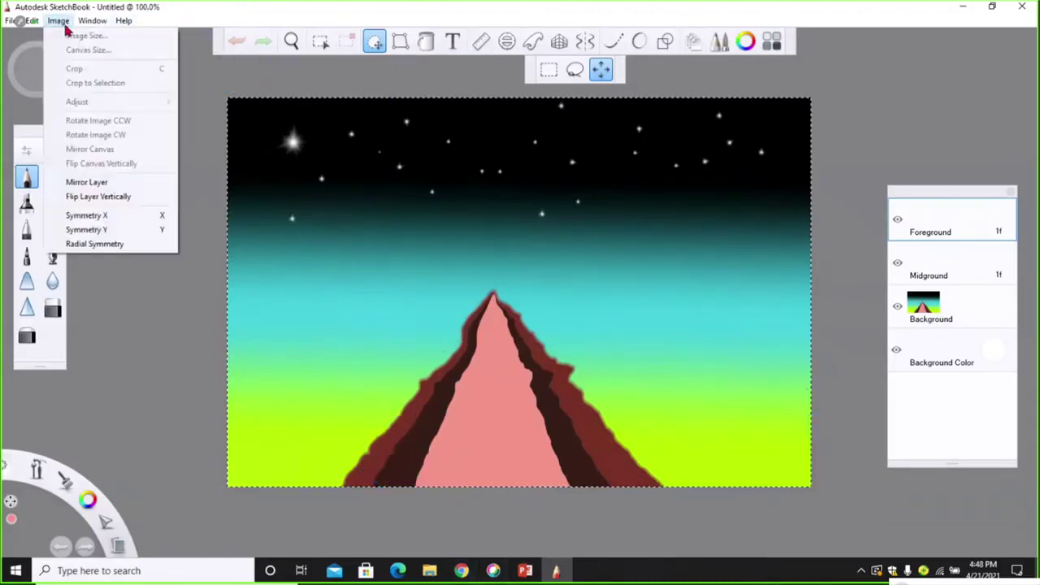
mouse_move(81, 30)
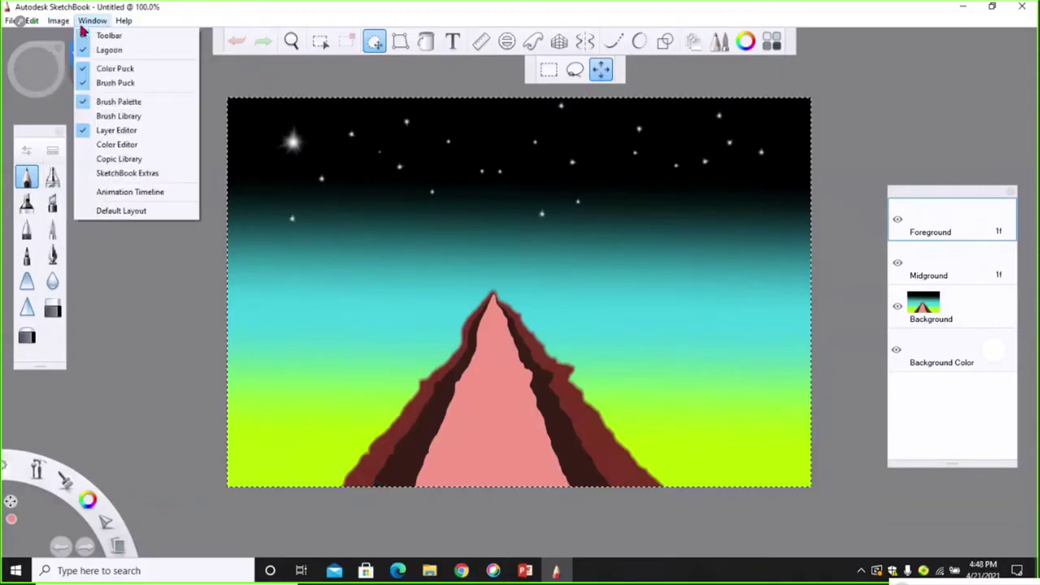
click(102, 192)
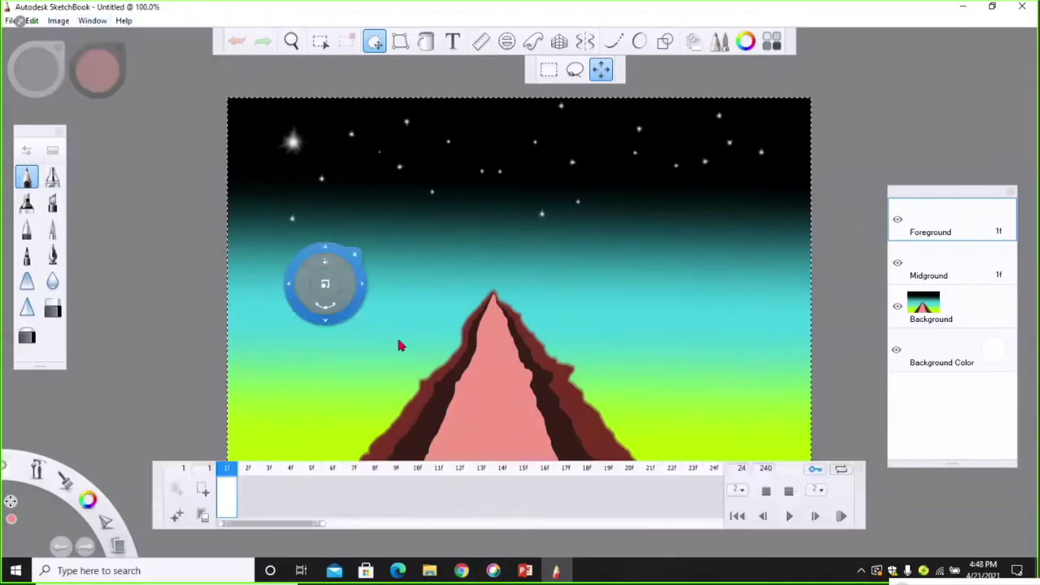
Step: Open the Brush Library, move it beside the brush palette and choose the Glow Brush from the Glow set
click(52, 151)
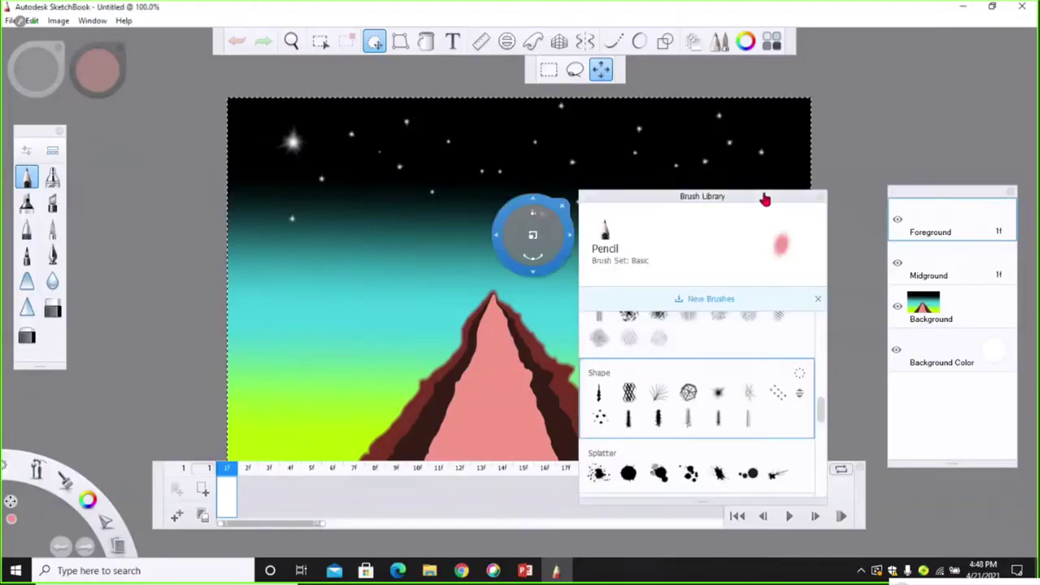
drag(764, 199, 309, 117)
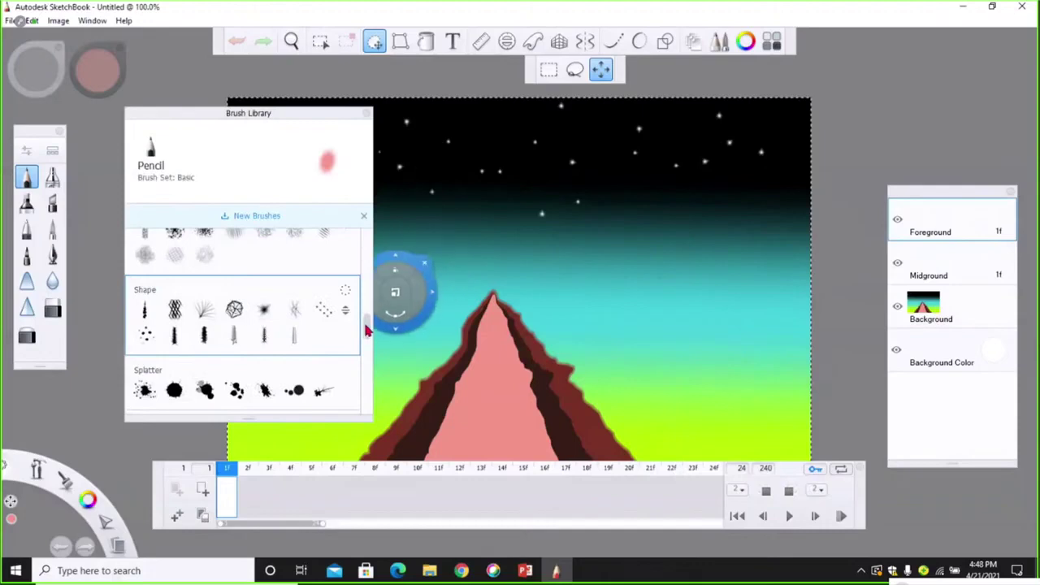
scroll(364, 320, down, 5)
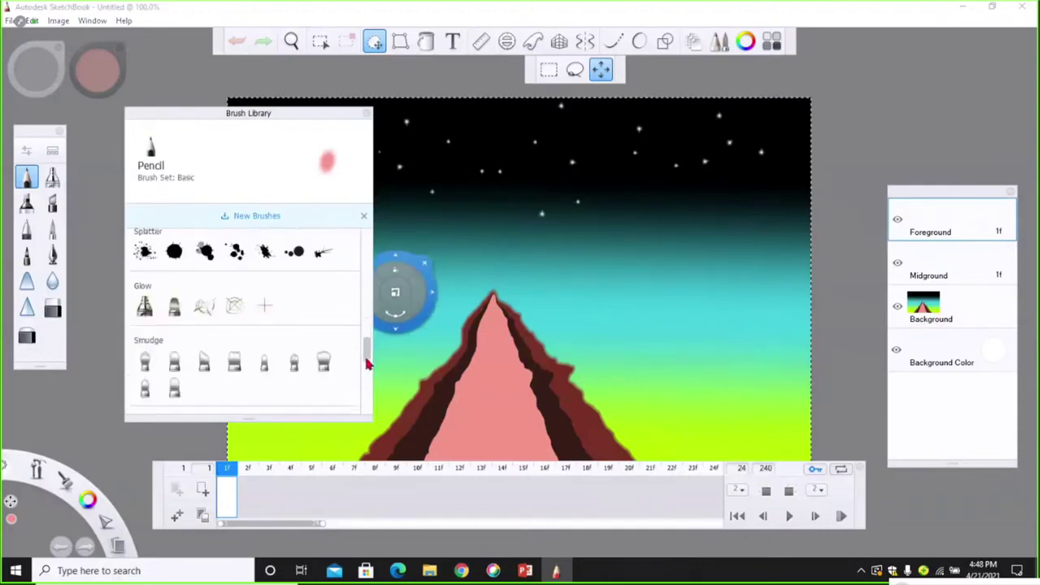
scroll(364, 325, up, 5)
scroll(365, 325, down, 3)
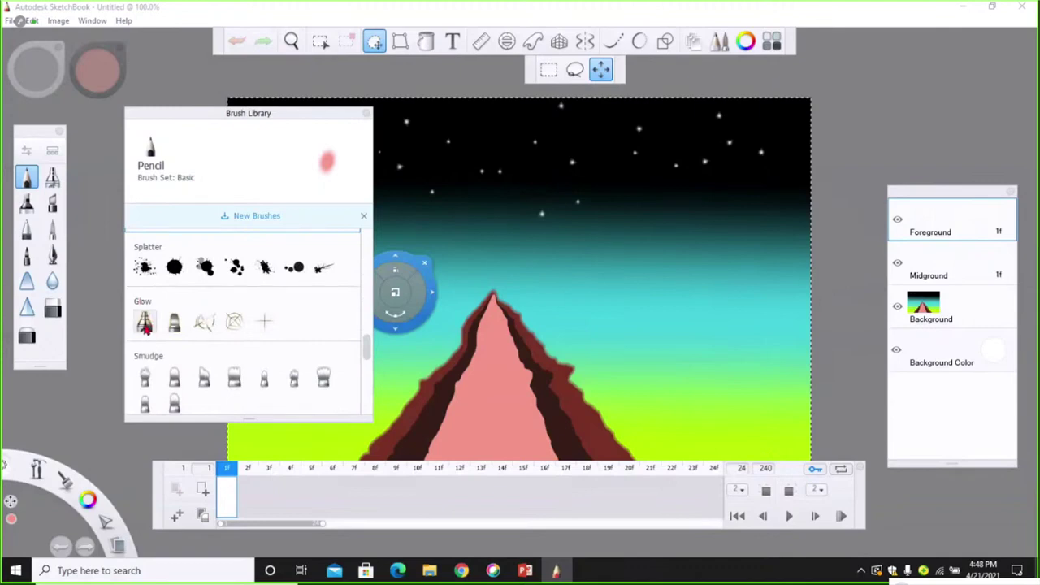
click(144, 322)
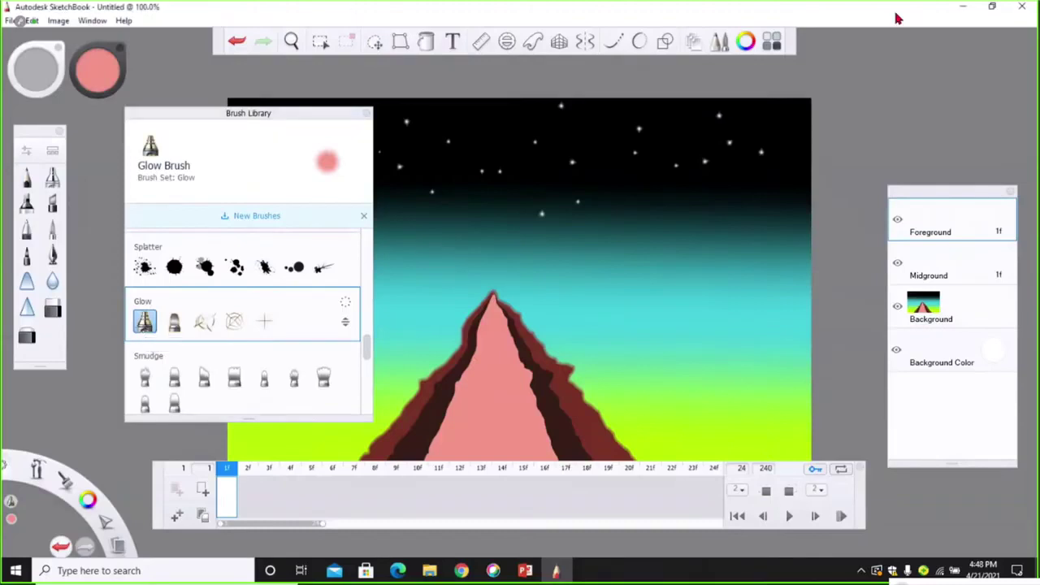
Step: Set the painting colour to YR27 Tuscan Orange from the Copic Library's orange family
click(774, 46)
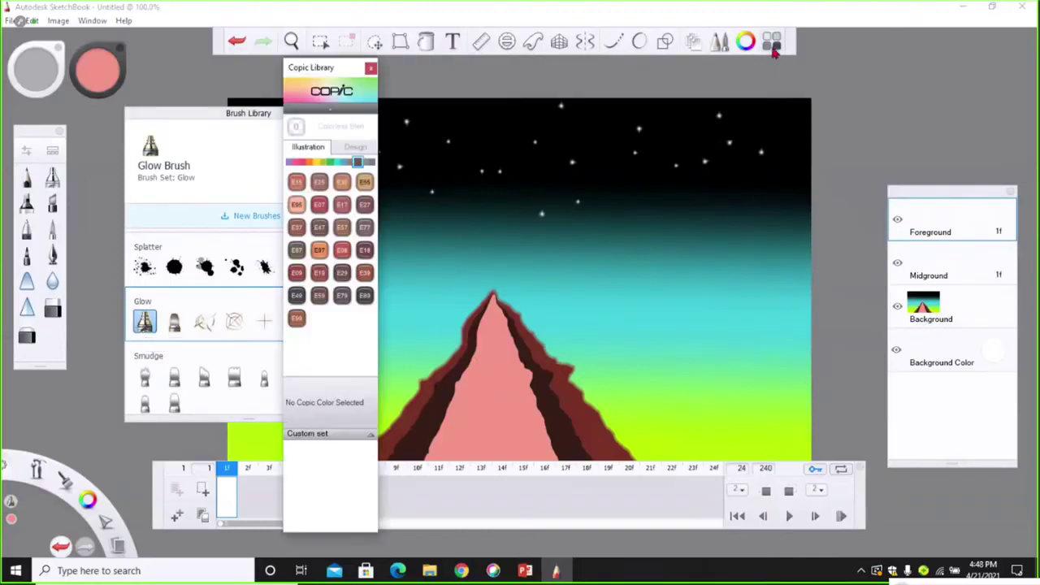
click(308, 163)
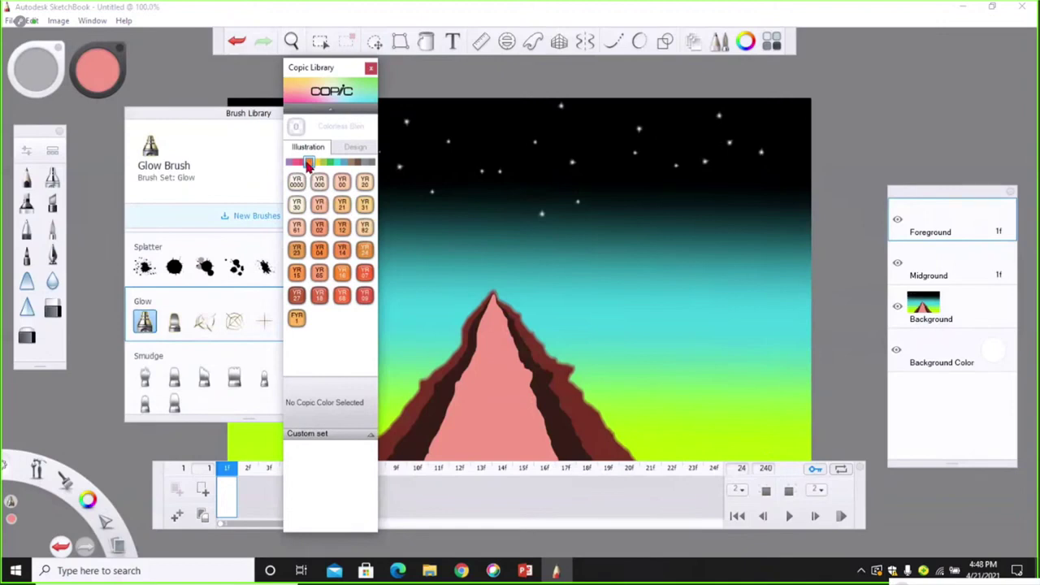
click(297, 299)
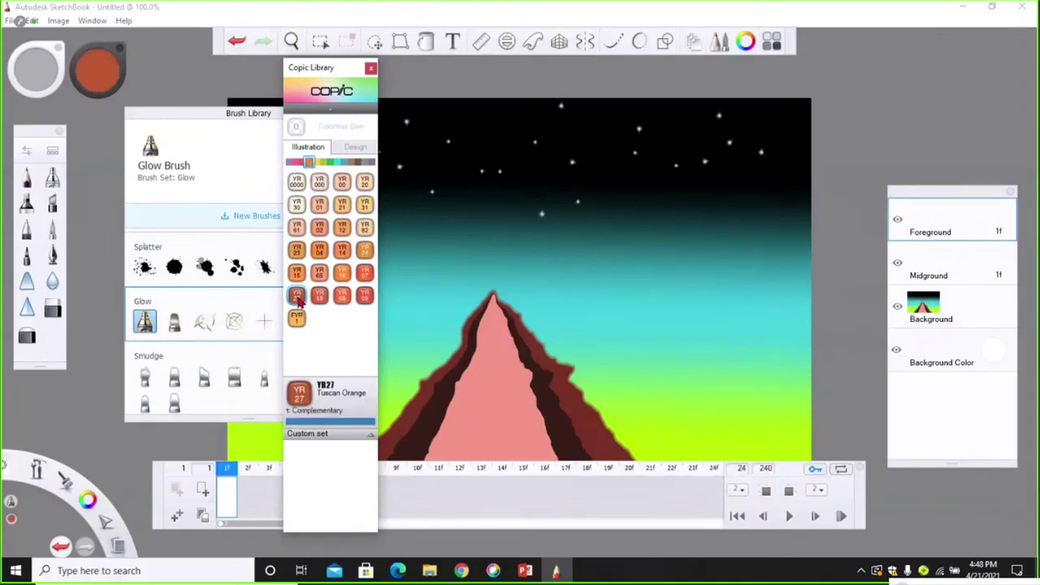
Step: Open the Glow Brush's properties clear of the colour library and set its flow to 32%
click(26, 154)
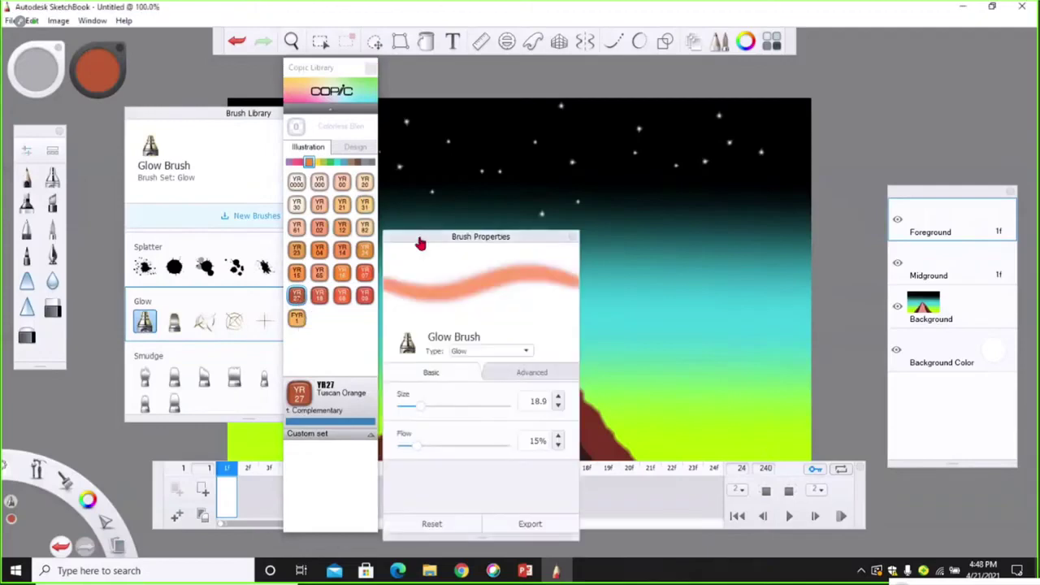
drag(419, 246, 750, 195)
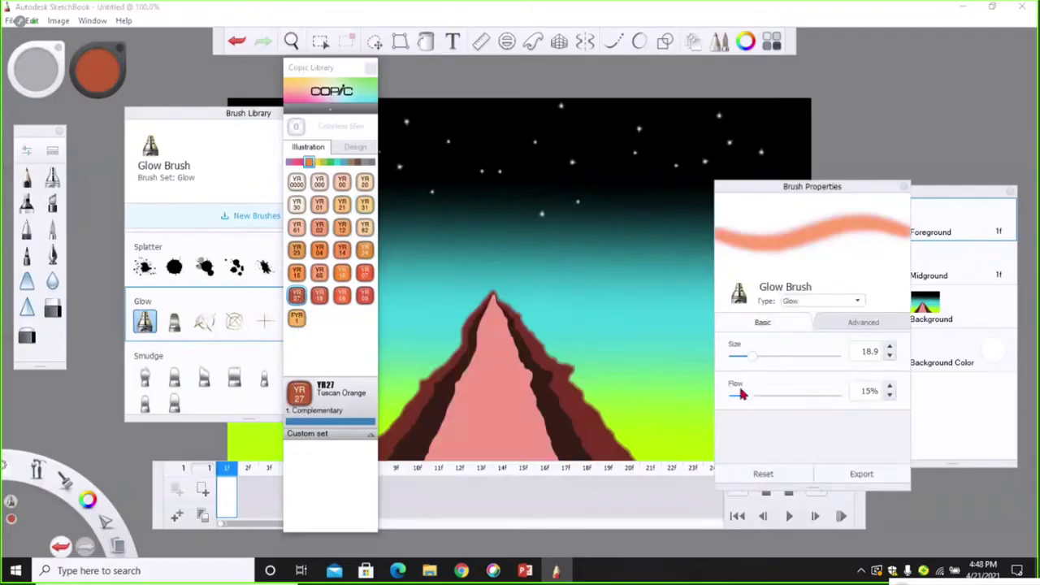
mouse_move(746, 399)
mouse_down()
mouse_move(788, 392)
mouse_move(755, 393)
mouse_move(765, 394)
mouse_up()
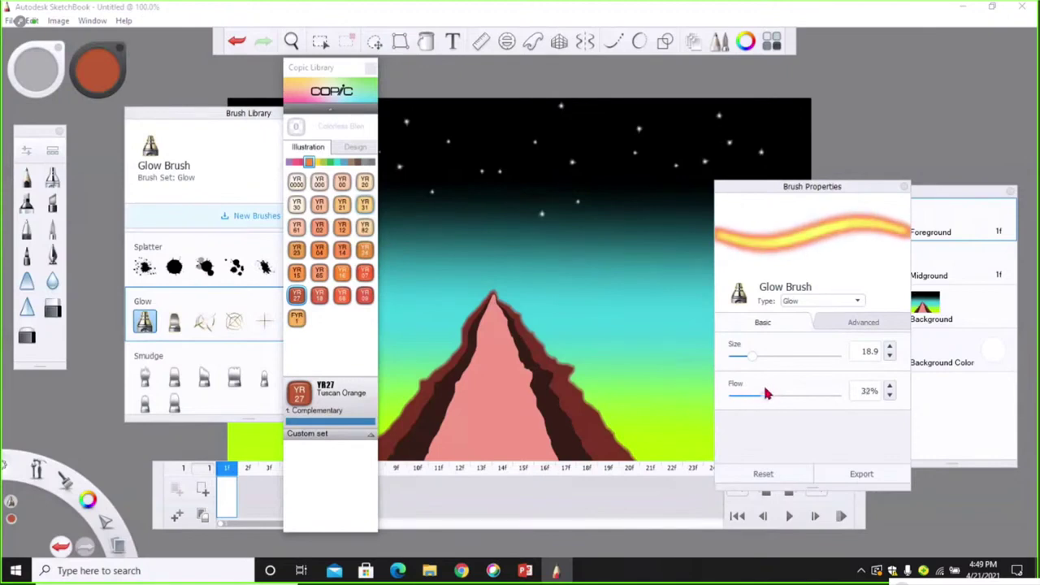
Step: Try the YR15 orange, return to YR27, reduce the Glow Brush size to 12.4 and close its properties
click(297, 273)
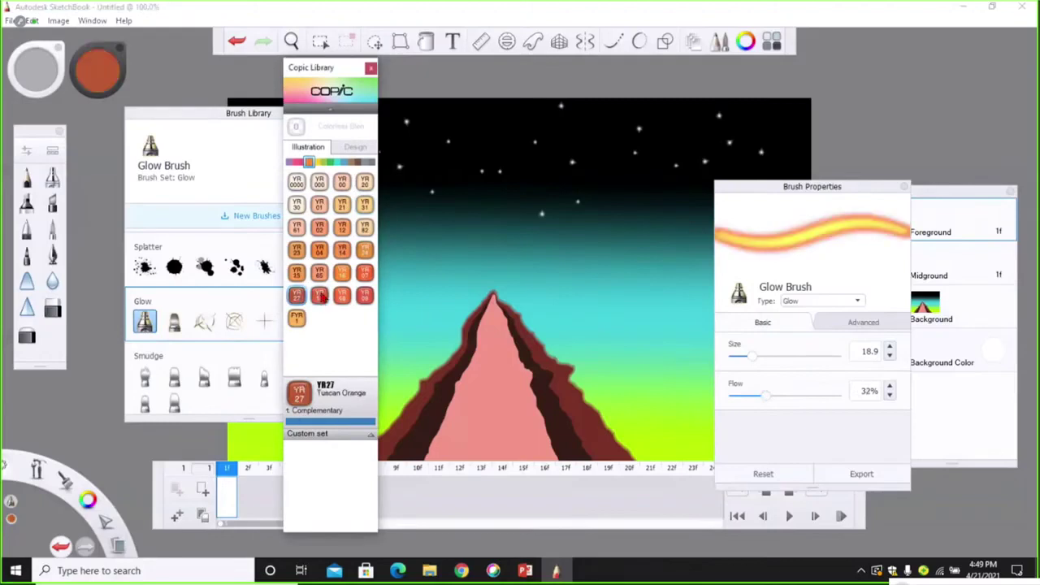
click(298, 297)
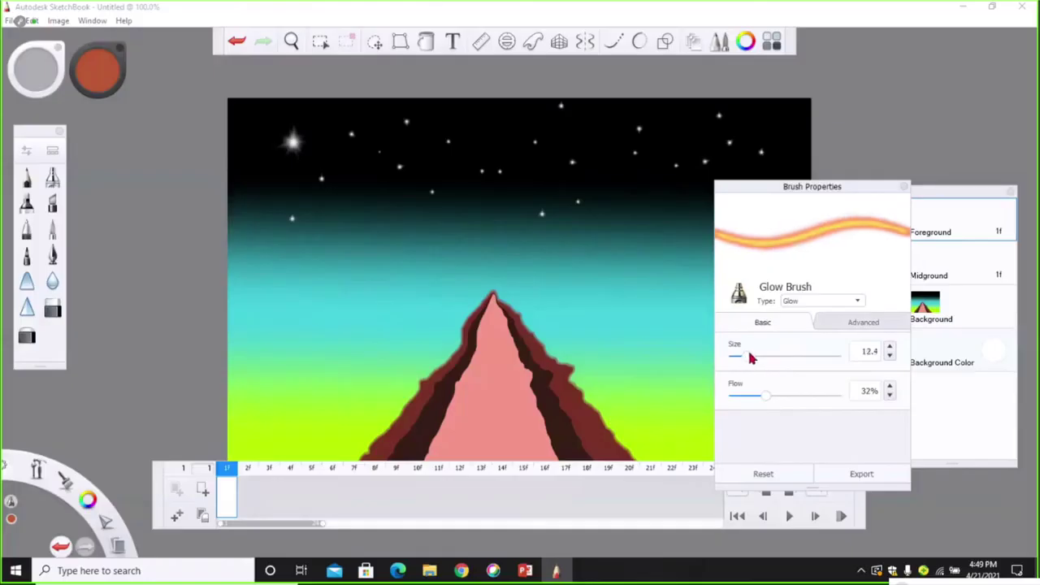
click(903, 189)
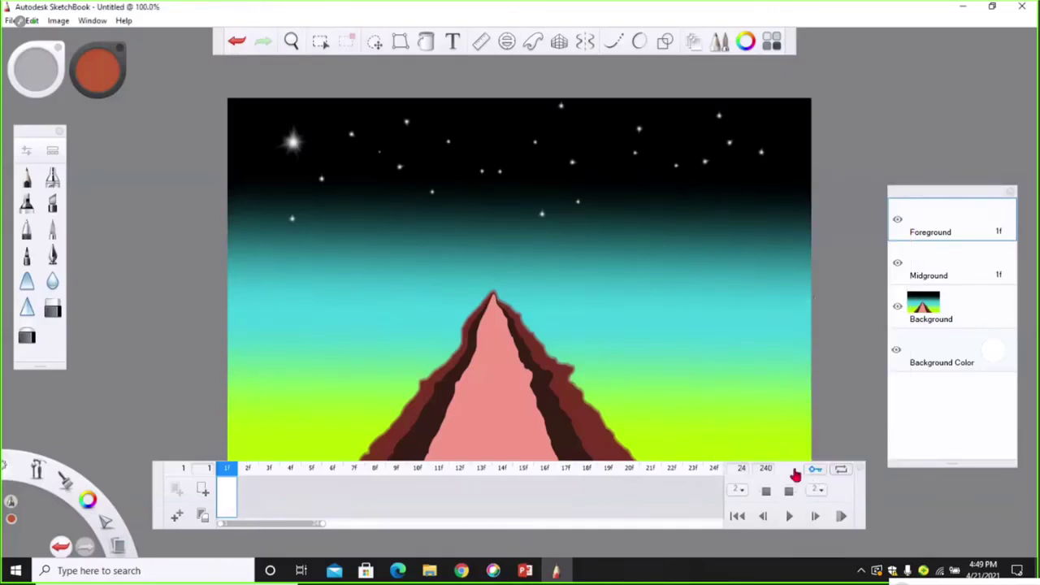
Step: Move the timeline over the starry sky and add frames through frame 9, painting a lava glow at the mountain's base
drag(795, 475, 747, 162)
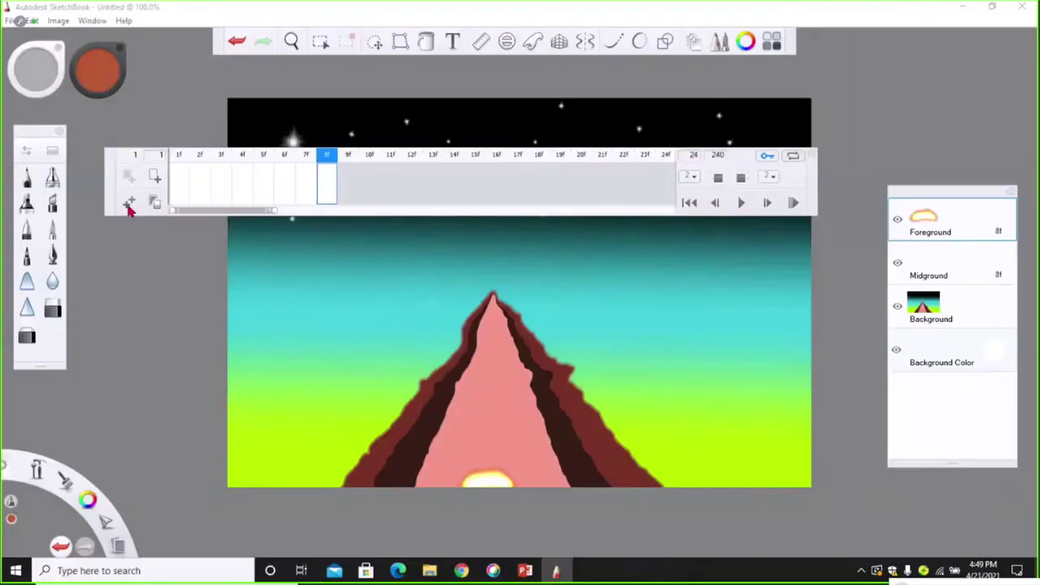
click(127, 201)
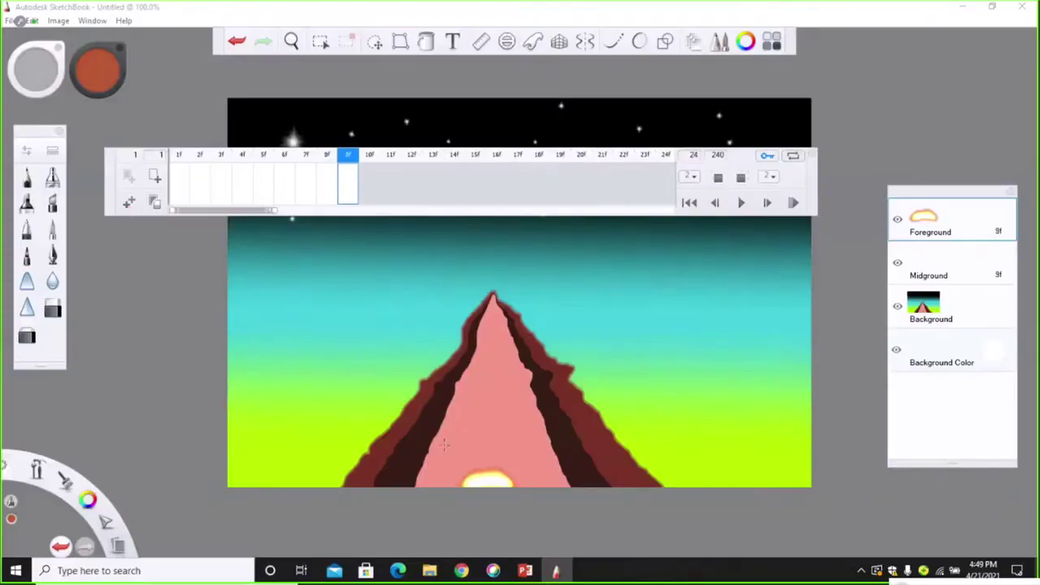
drag(477, 473, 501, 474)
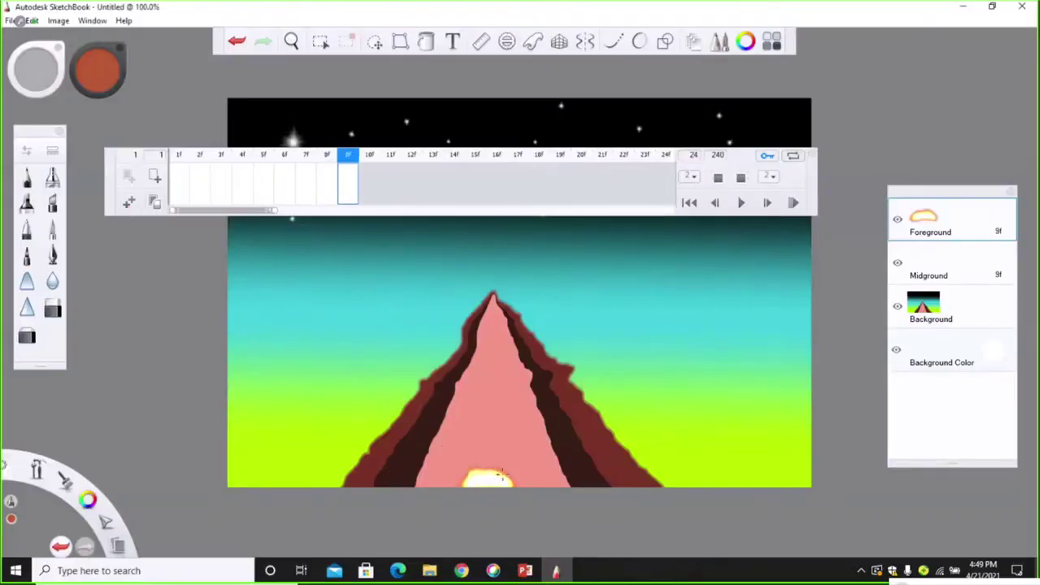
Step: Add frames through frame 15 and build the lava glow up into a small pointed flame at the mountain's base
click(128, 203)
click(128, 203)
click(127, 203)
click(128, 203)
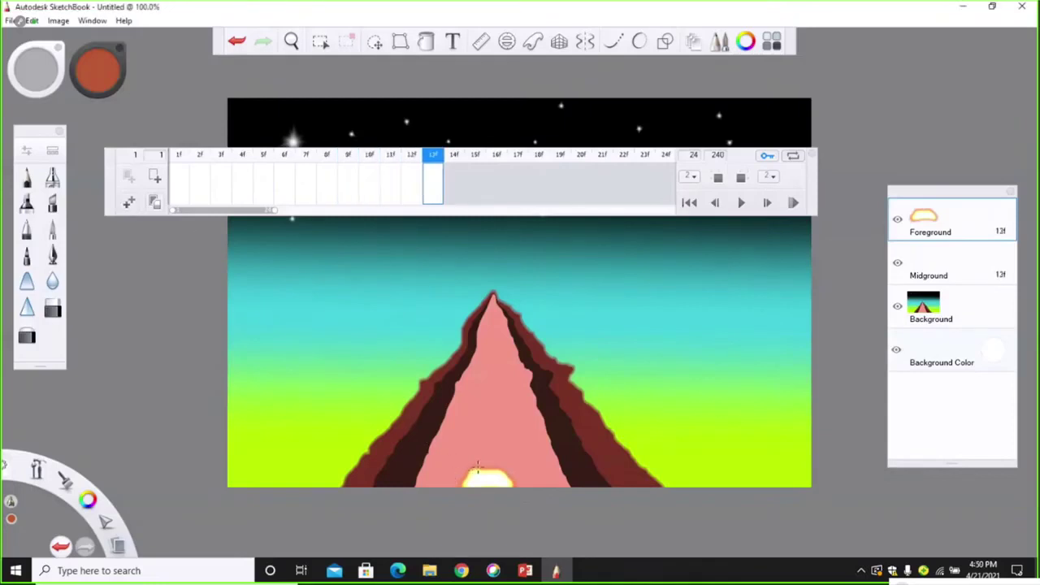
drag(491, 463, 497, 473)
click(128, 203)
click(127, 203)
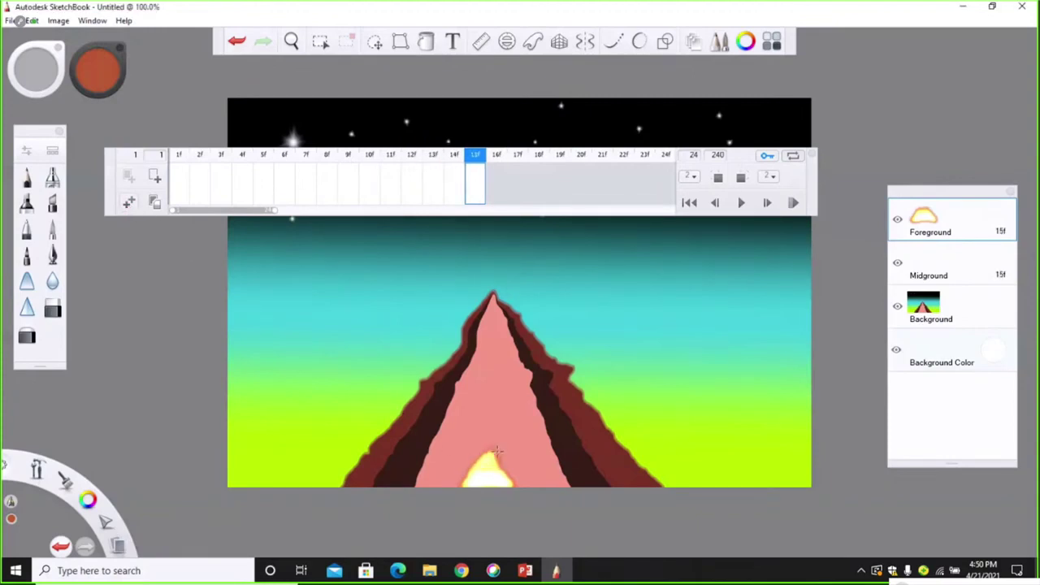
click(246, 275)
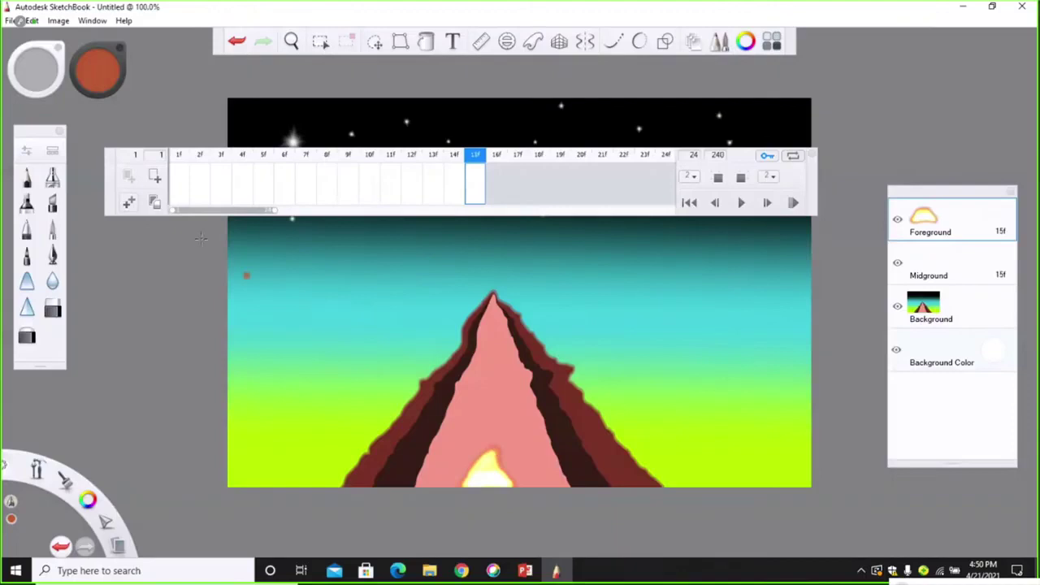
Step: Add frames through frame 22 while extending the flame upward as a narrow lava stream on the pink slope
click(124, 205)
click(126, 204)
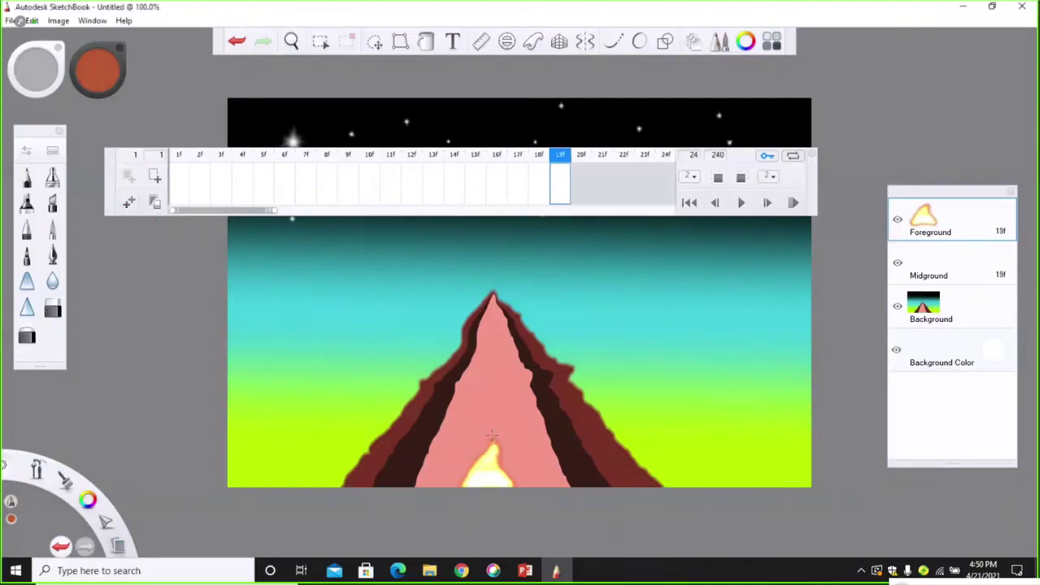
drag(492, 424, 491, 410)
click(129, 203)
click(129, 203)
click(128, 203)
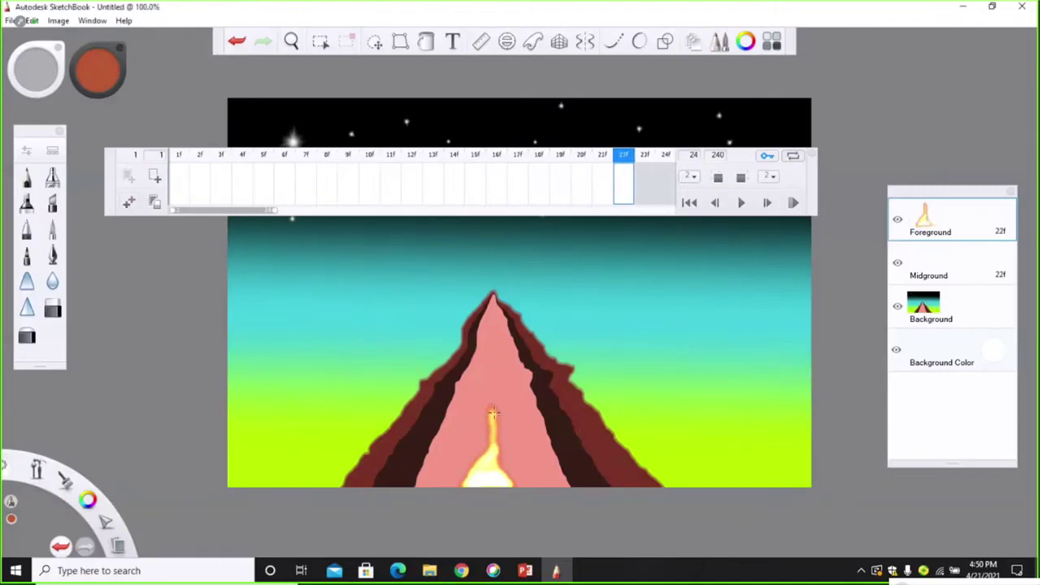
Step: Continue the winding lava stream up to the mountain's summit, adding frames through frame 26
drag(498, 407, 498, 367)
click(128, 203)
click(129, 203)
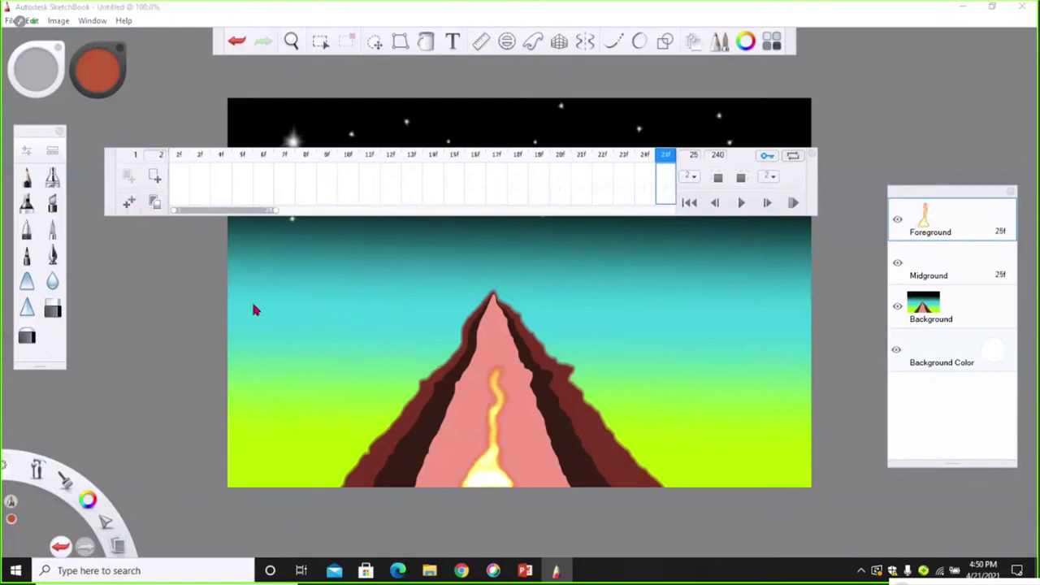
drag(498, 356, 492, 295)
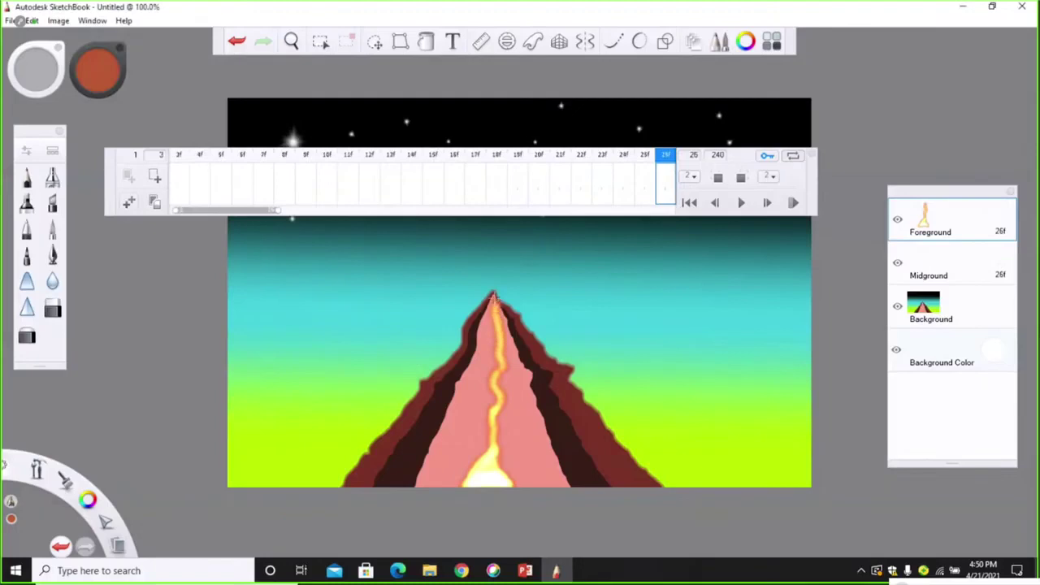
Step: Add more frames and paint glowing lava over both sides of the mountain's summit
click(128, 203)
click(129, 203)
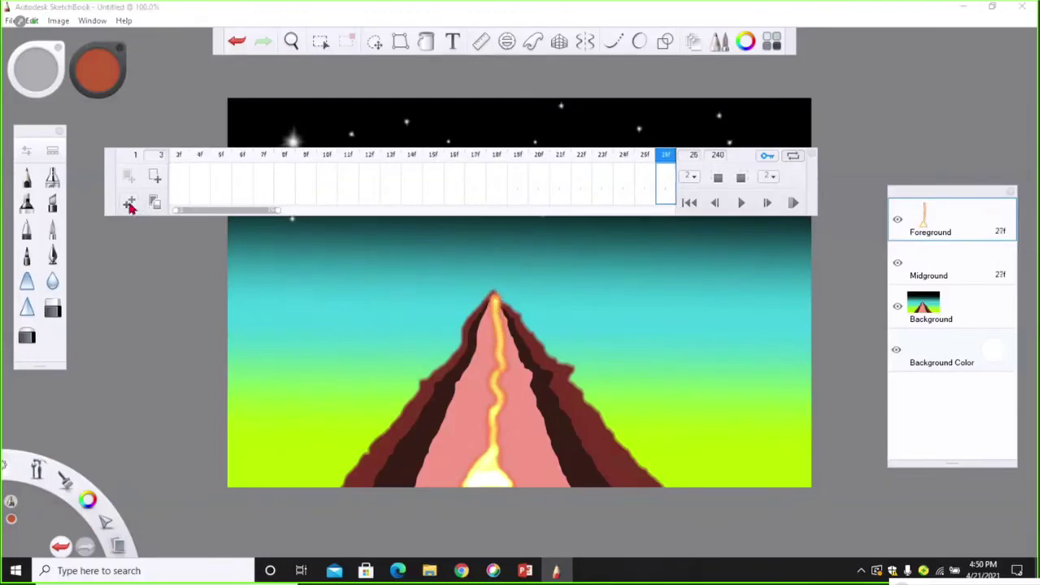
key(period)
key(period)
mouse_move(503, 300)
mouse_down()
mouse_move(512, 307)
mouse_move(481, 309)
mouse_up()
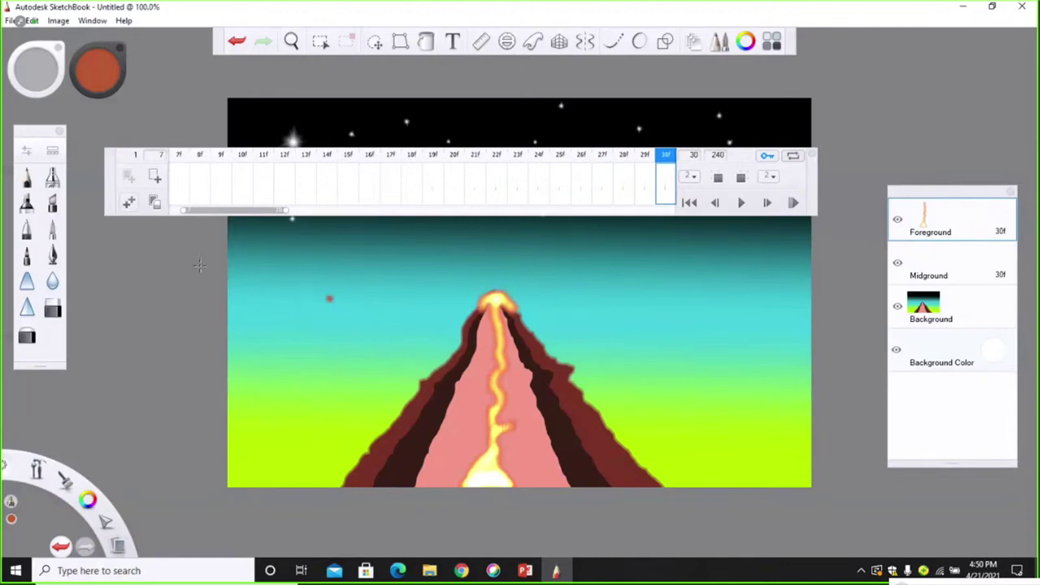
Step: Add frames through frame 37, painting a lava branch from the lower stream across to the mountain's right edge
click(128, 204)
click(130, 205)
drag(505, 427, 544, 403)
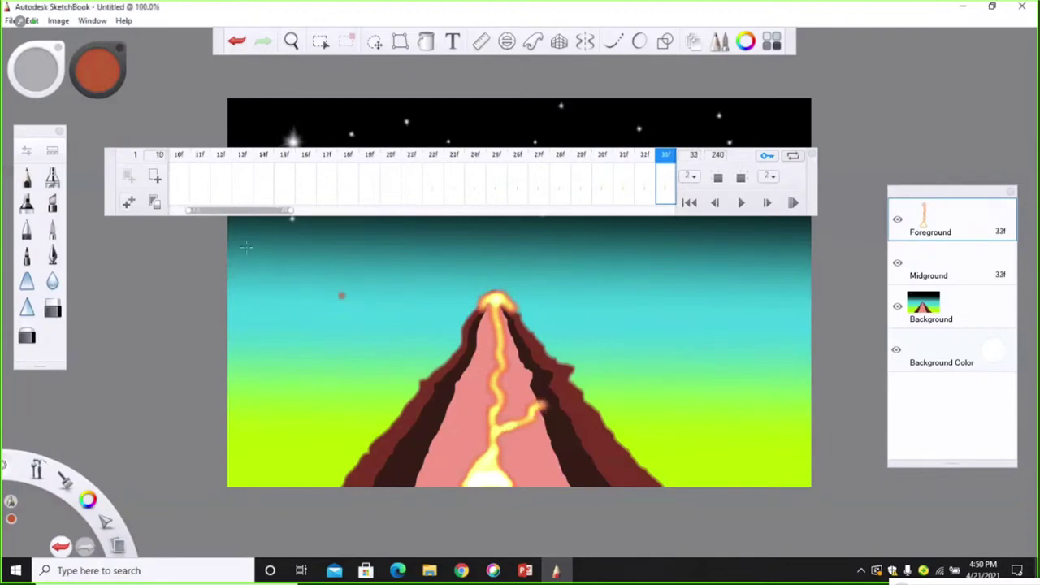
click(128, 203)
click(129, 203)
click(128, 203)
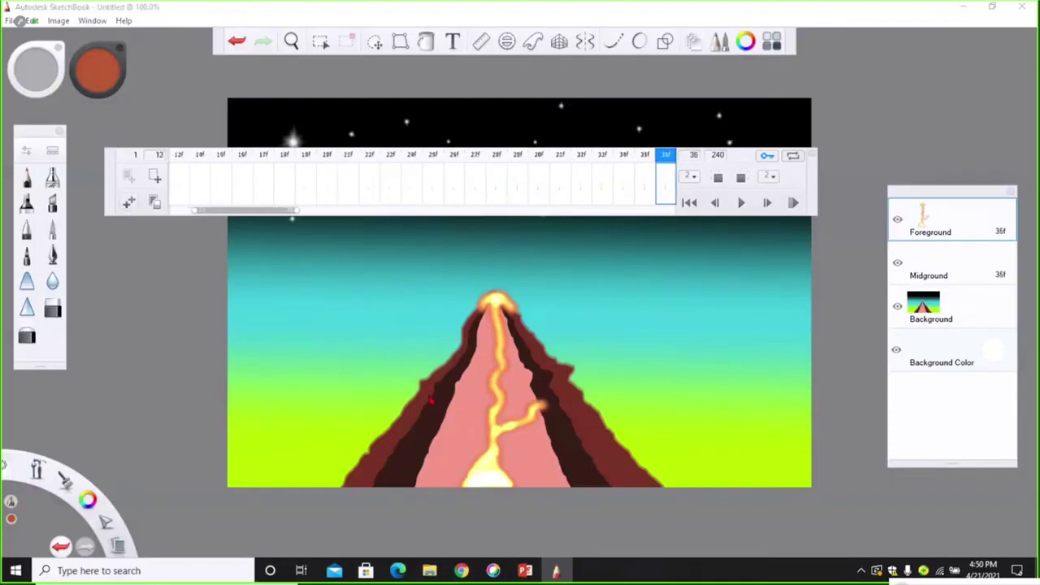
drag(552, 403, 582, 395)
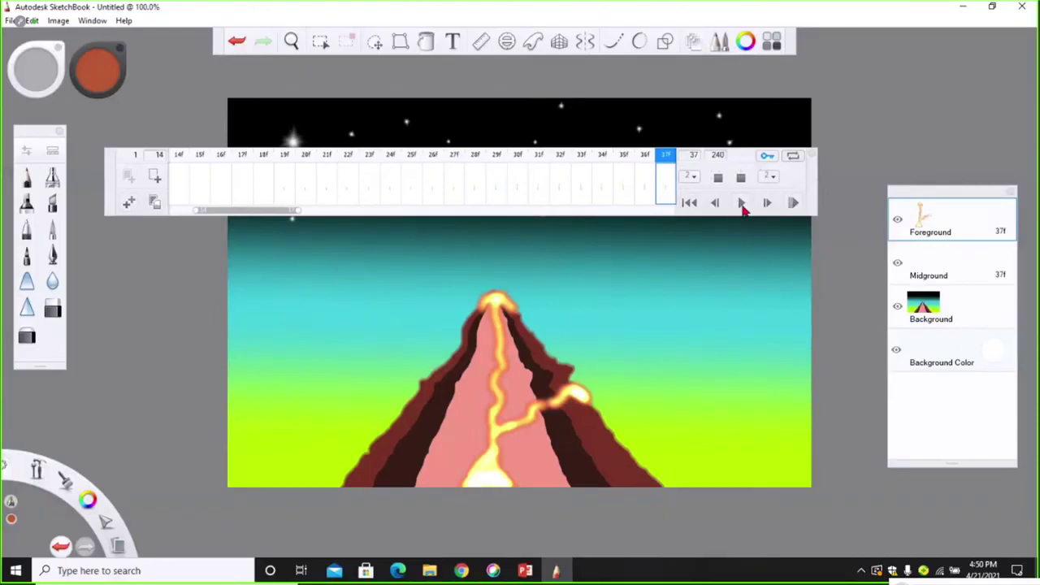
Step: Play back the FlipBook animation to check how the lava moves up the mountain
click(742, 204)
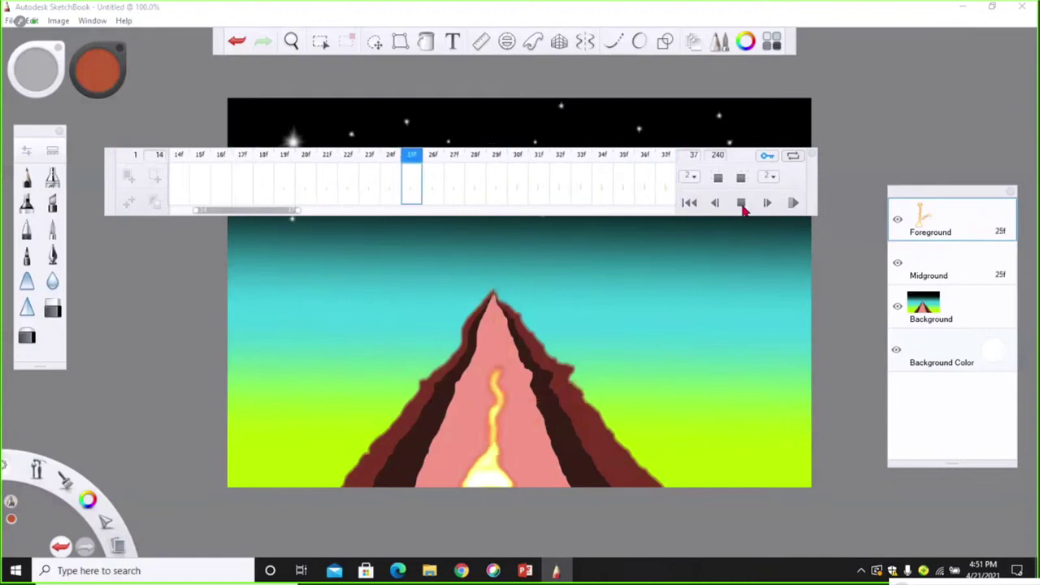
click(741, 206)
click(795, 205)
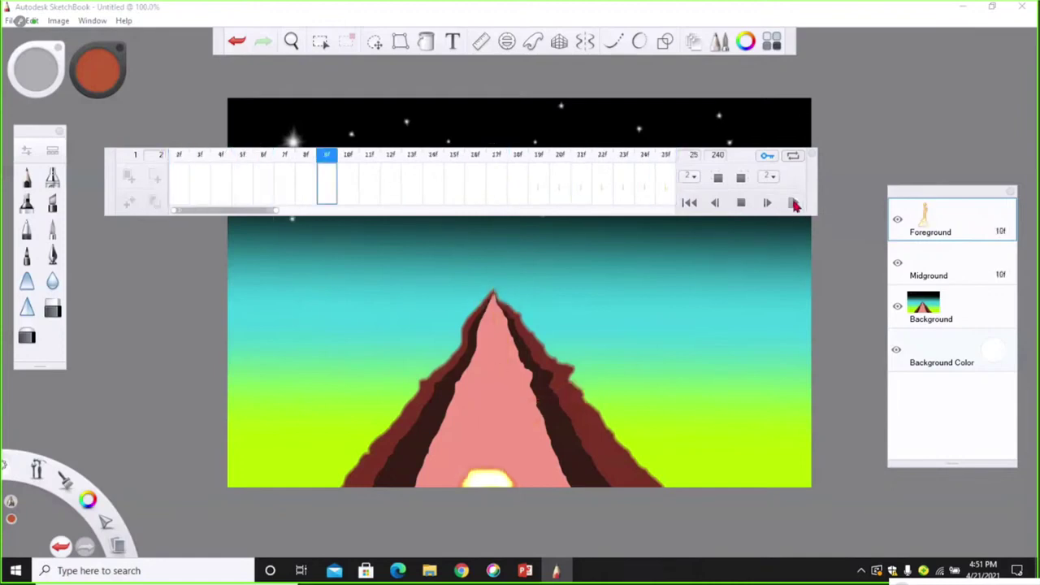
Step: Stop the FlipBook playback and reposition the timeline across the middle of the canvas, clear of the starry sky
click(742, 203)
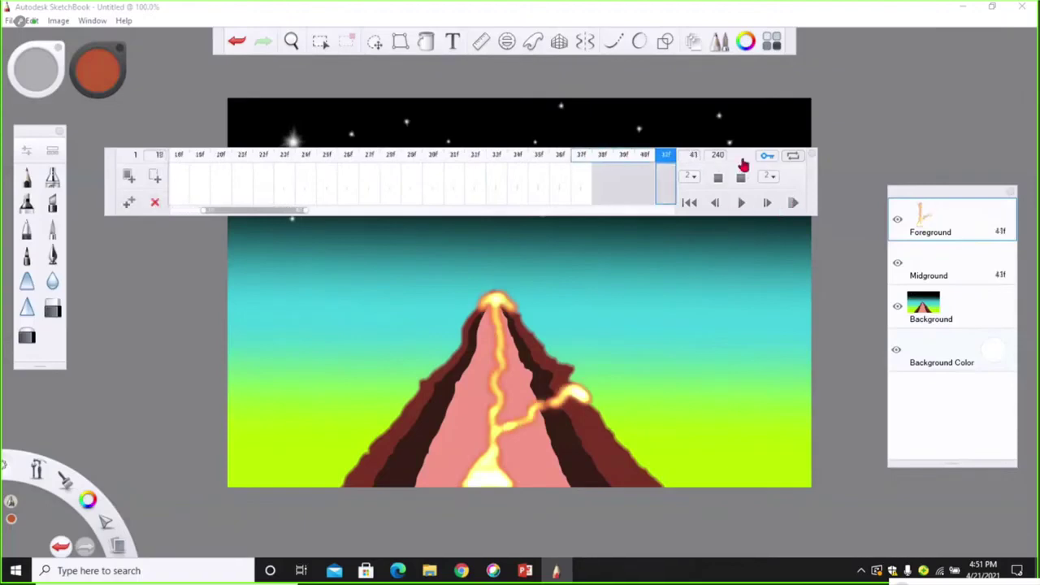
drag(742, 164, 770, 398)
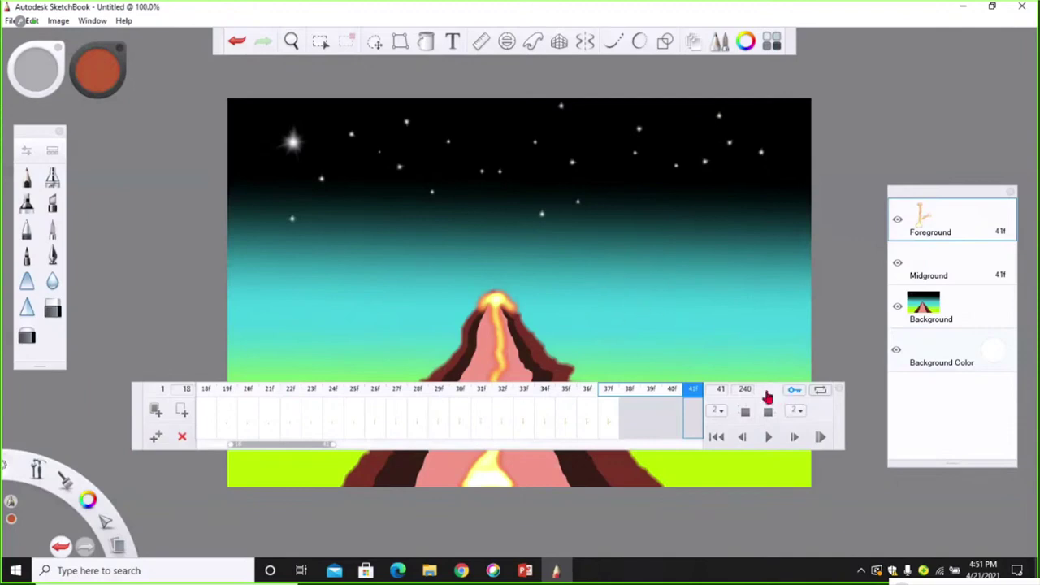
drag(766, 396, 736, 258)
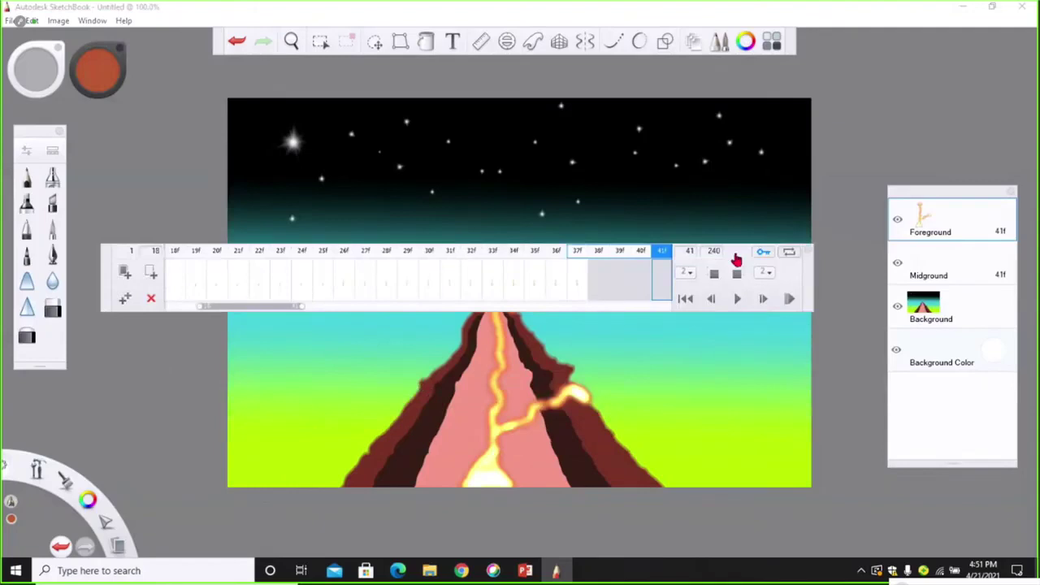
Step: Set up a FlipBook export as MP4 with a frame rate of 12 fps, keeping all frames
click(12, 22)
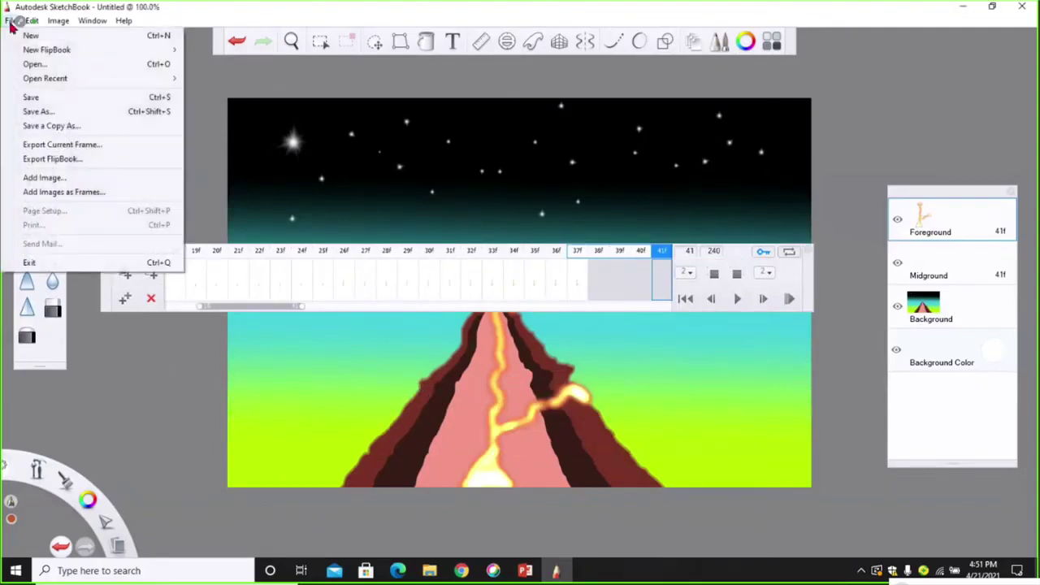
click(59, 162)
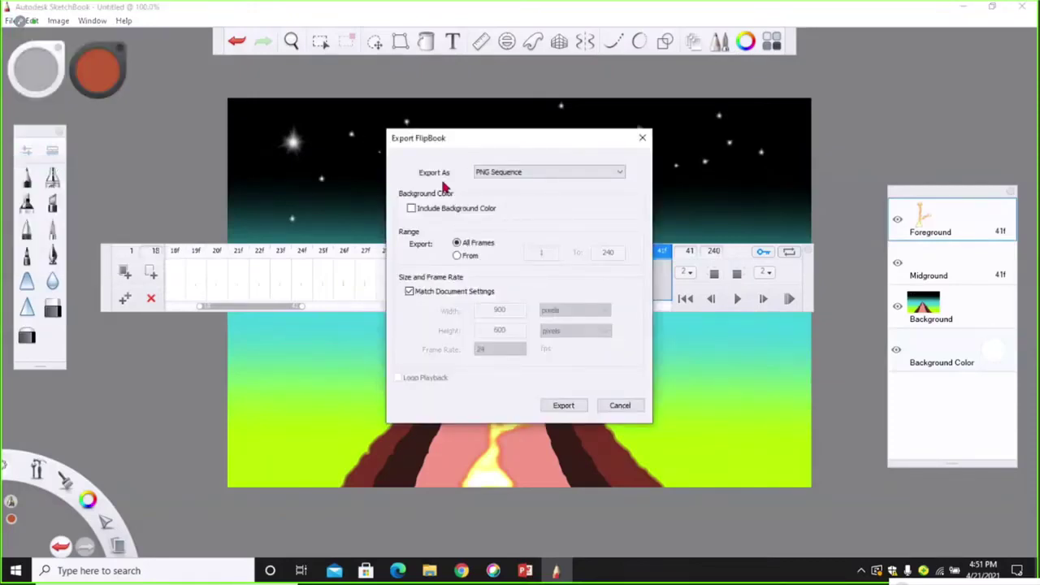
click(619, 174)
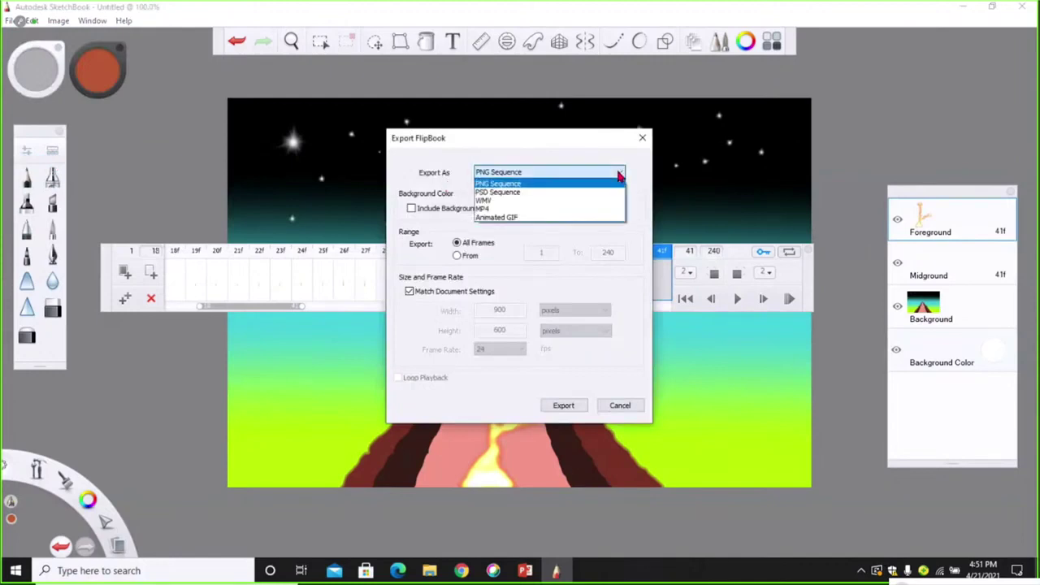
click(498, 210)
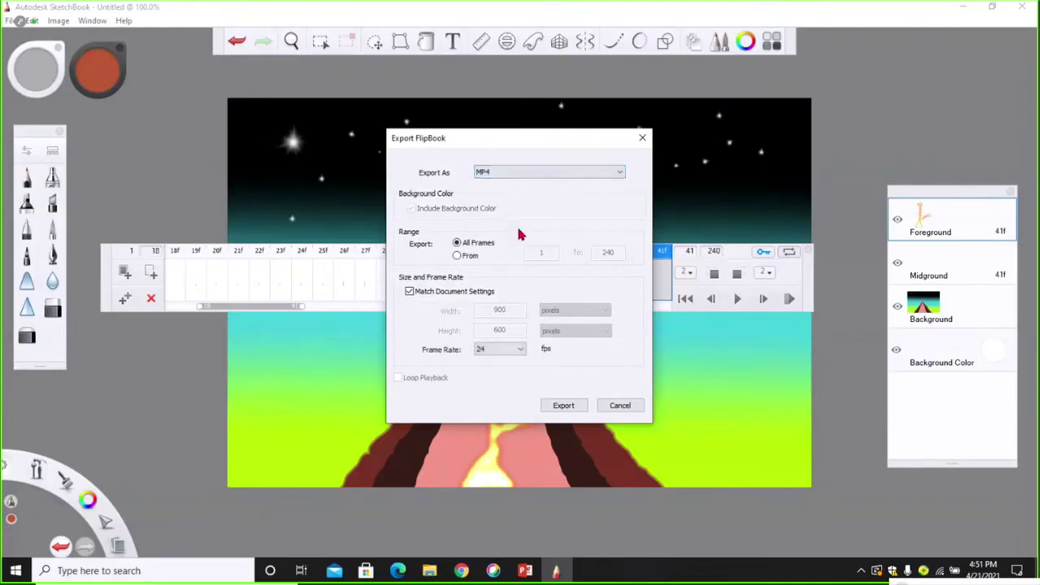
click(523, 351)
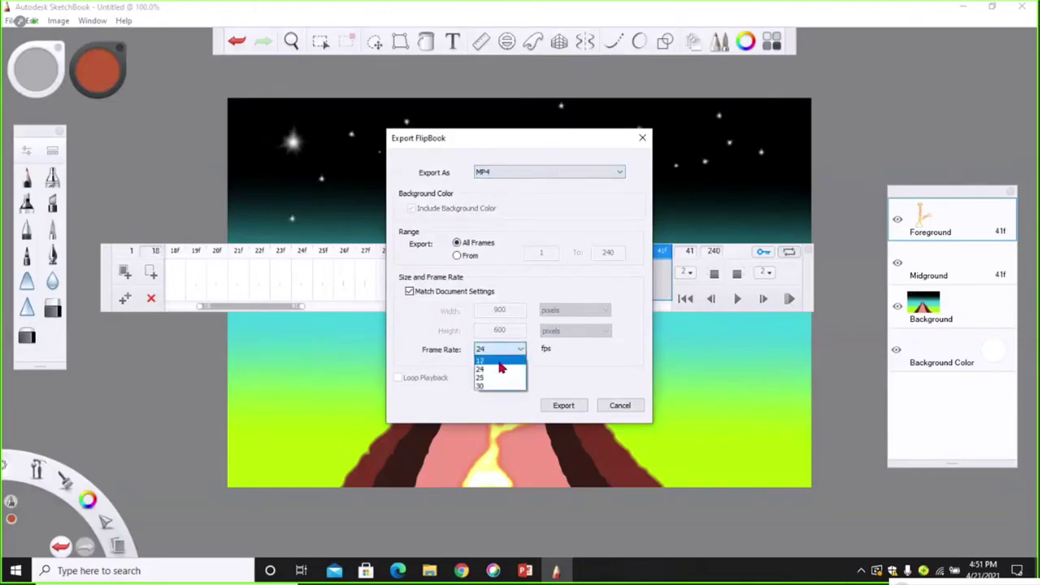
click(500, 367)
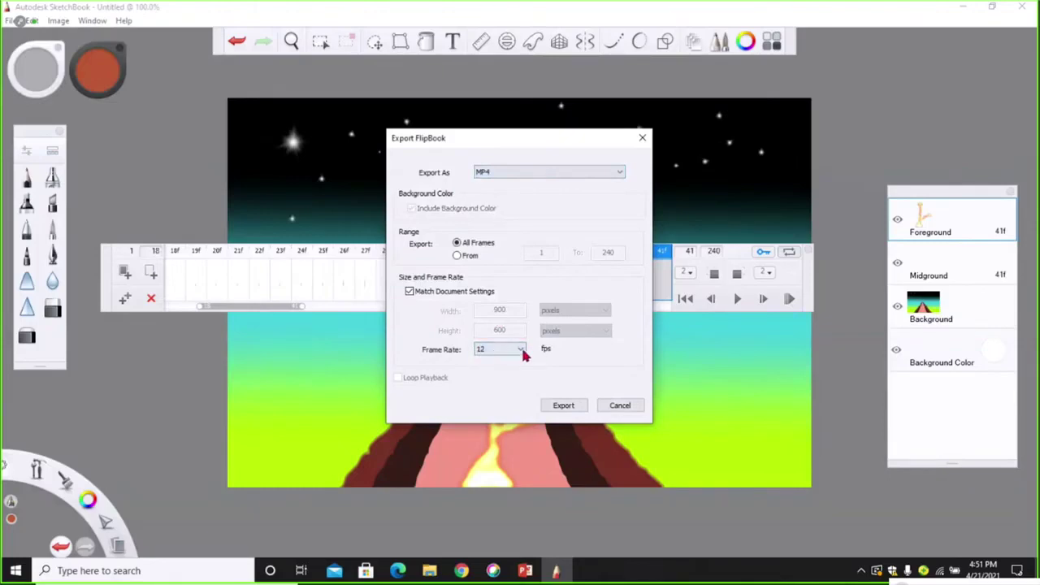
click(523, 351)
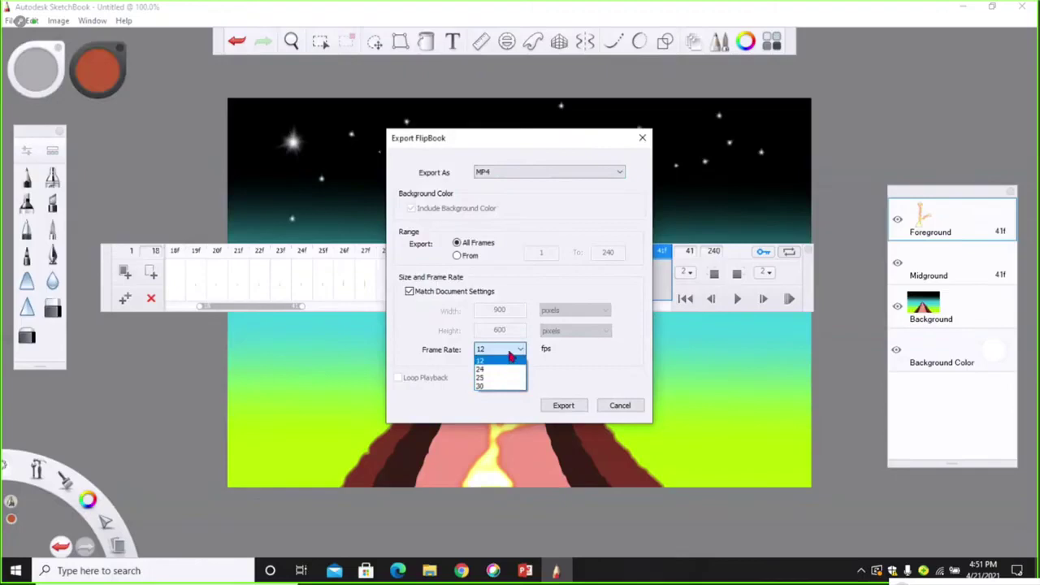
click(572, 410)
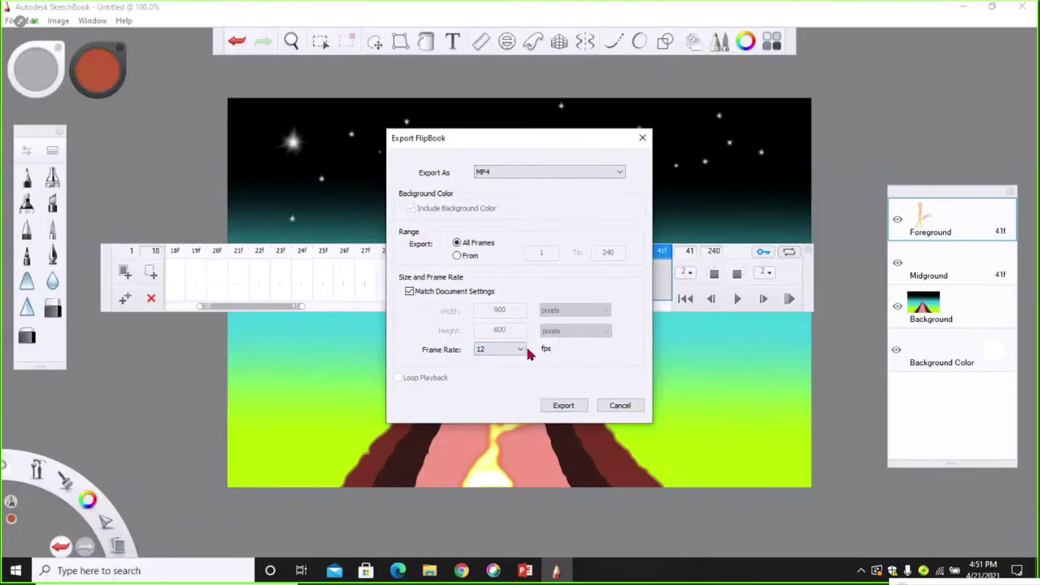
Step: Export the animation to the Desktop as an MP4 video named aa
click(565, 406)
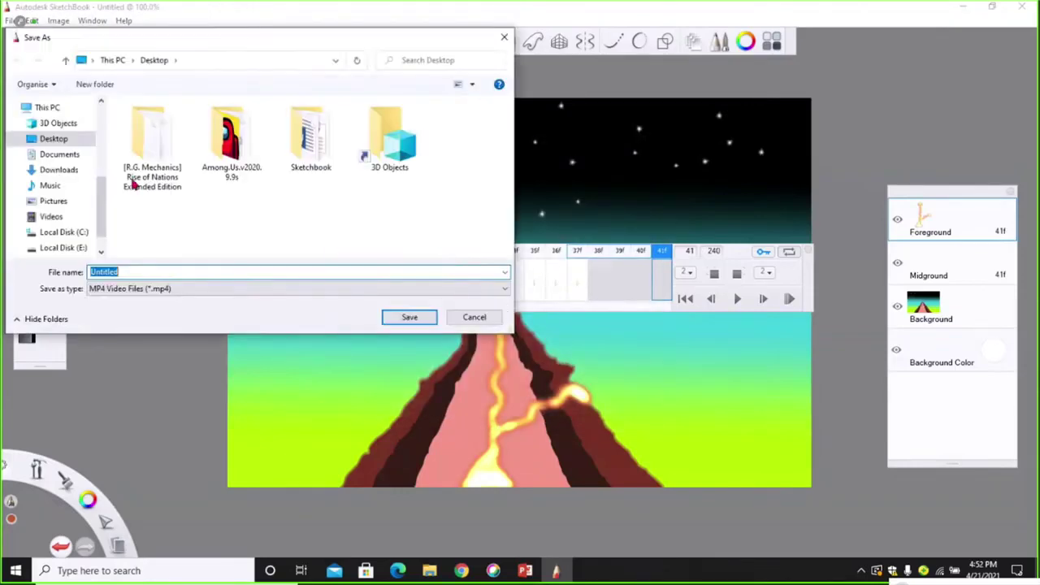
click(46, 139)
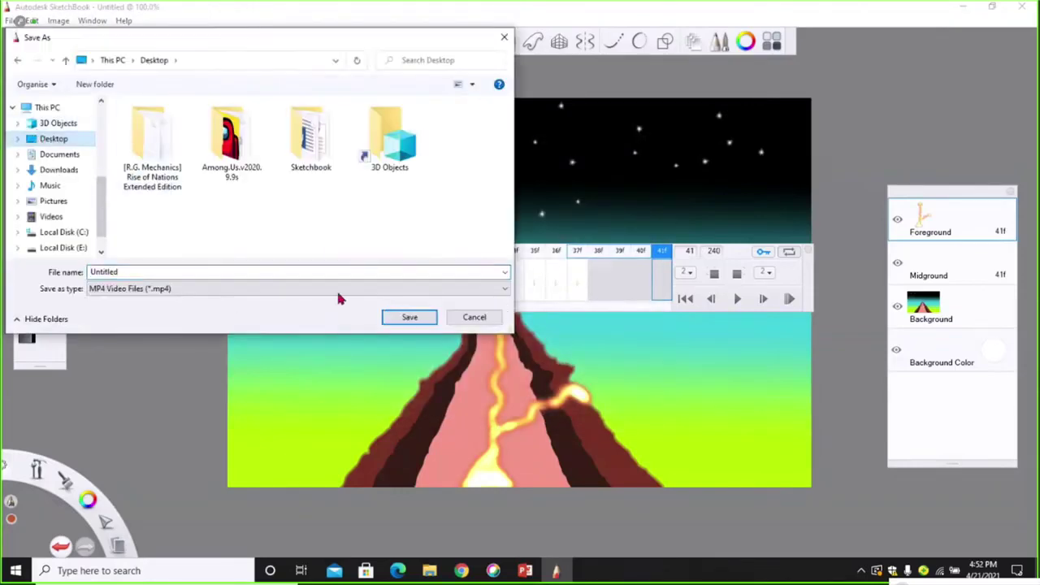
double_click(148, 271)
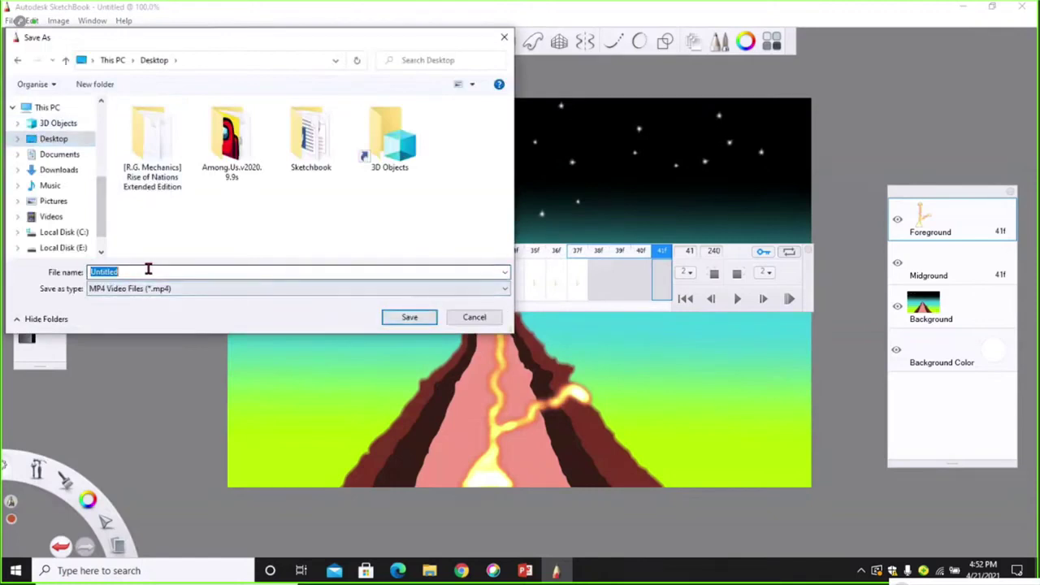
text(aa)
click(404, 318)
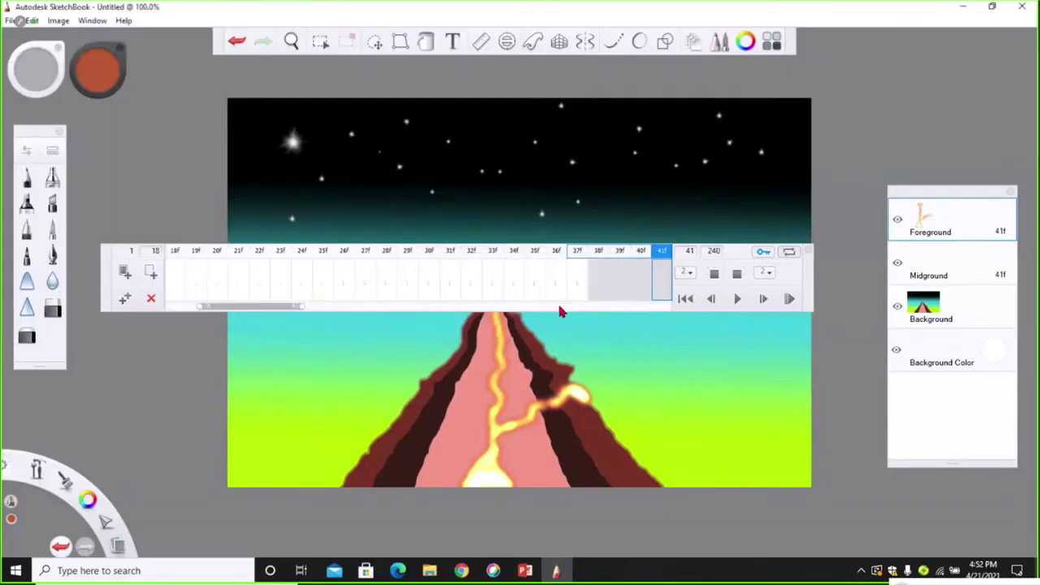
Step: Switch to the desktop, play the exported aa video in VLC media player, and close the player
click(961, 9)
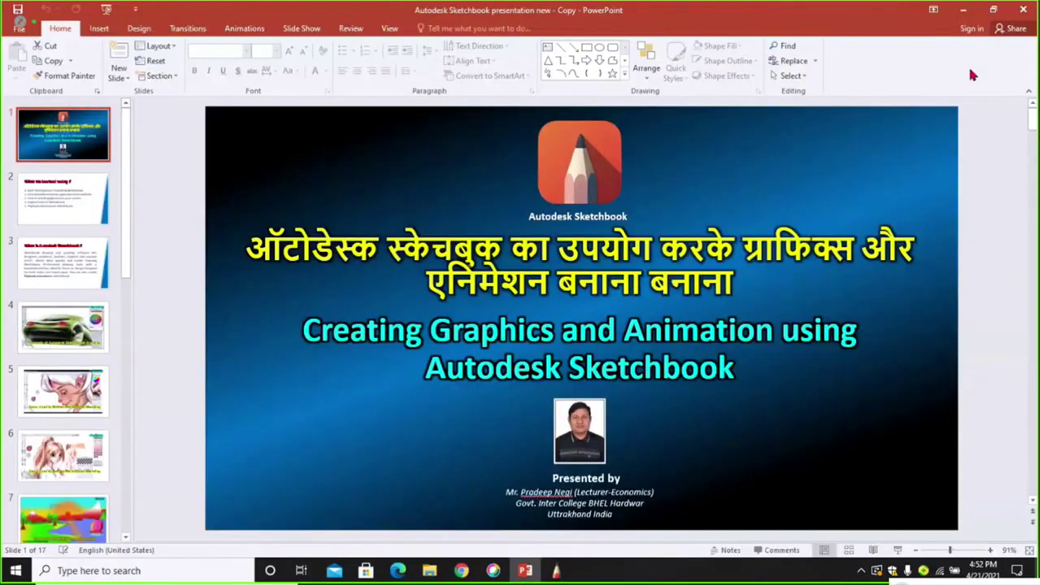
click(965, 10)
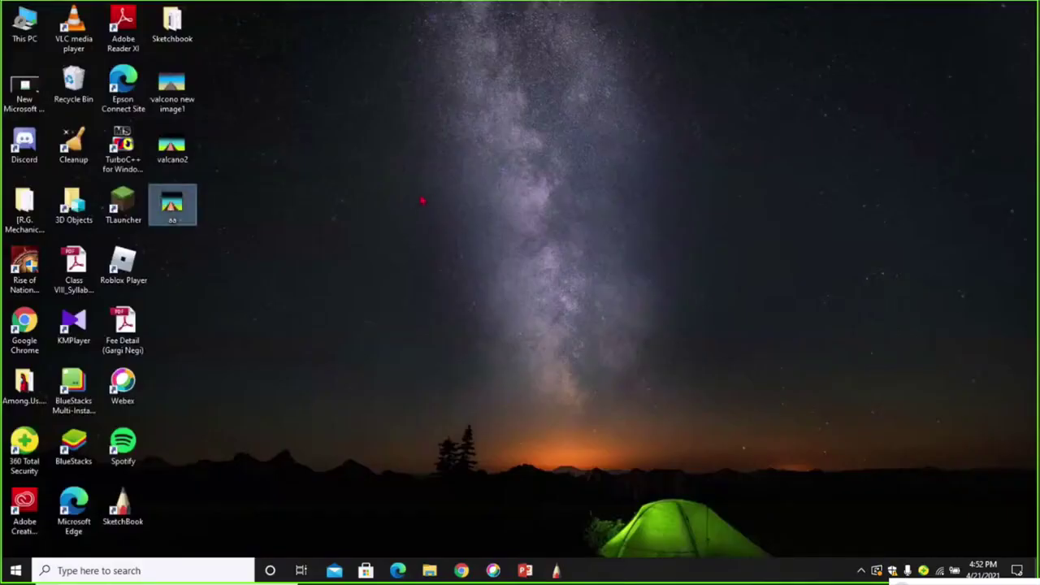
key(Return)
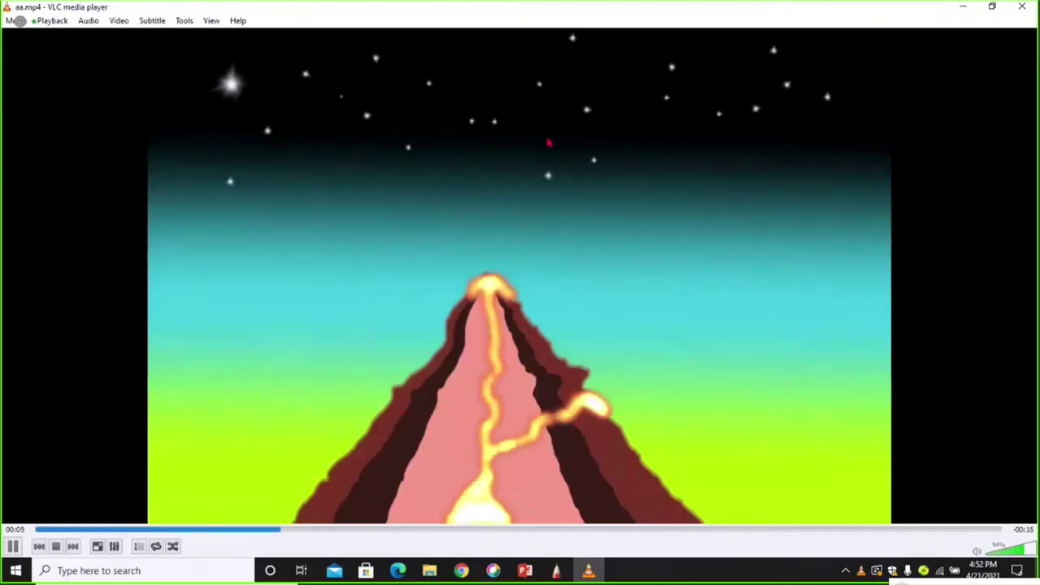
key(alt+F4)
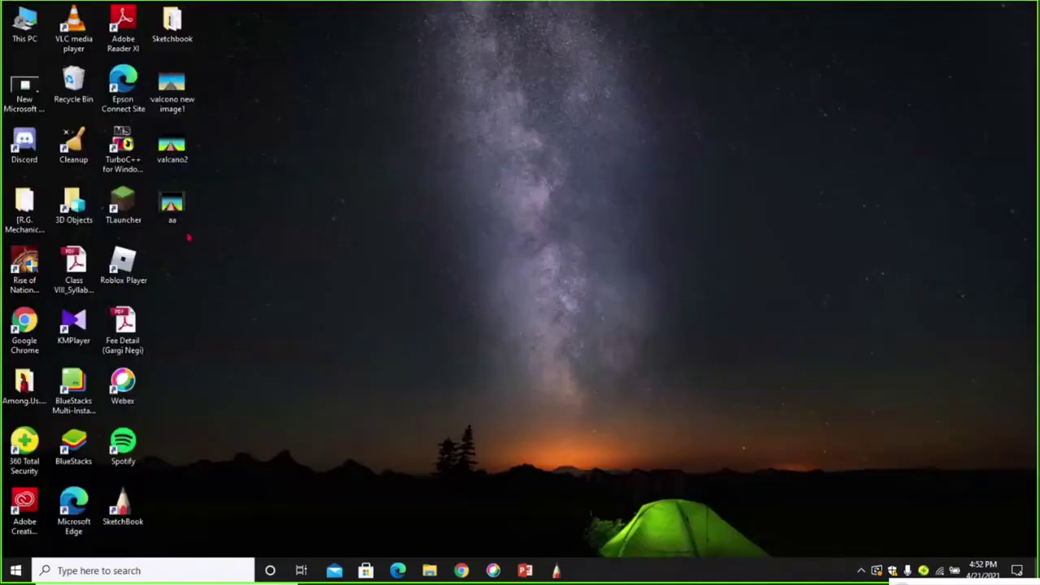
Step: Play the VOLCANO ANIMATION video from the Erupation of valcano folder inside the Sketchbook folder, then close the player
double_click(172, 24)
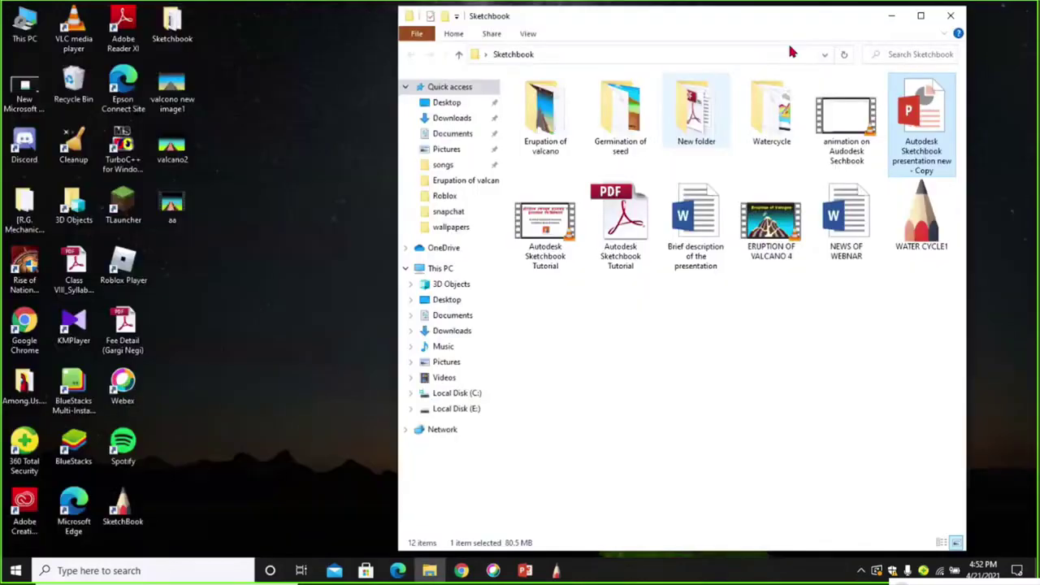
click(923, 20)
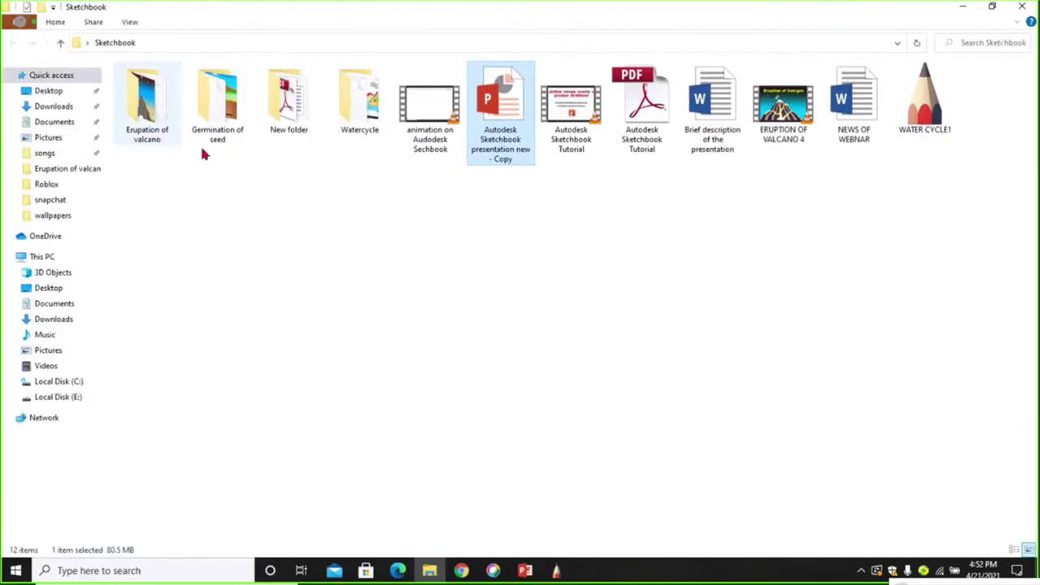
double_click(152, 138)
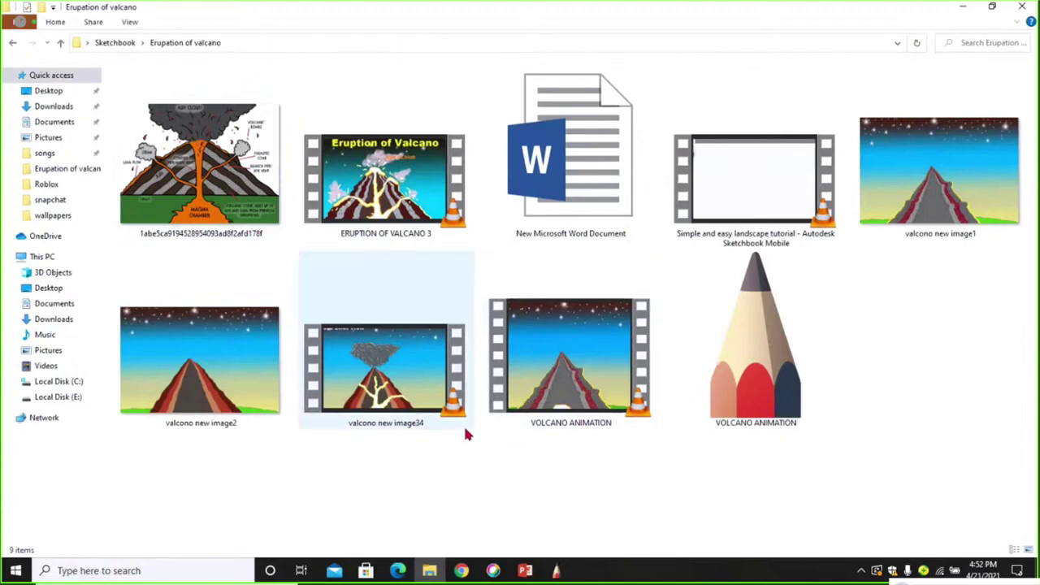
click(646, 424)
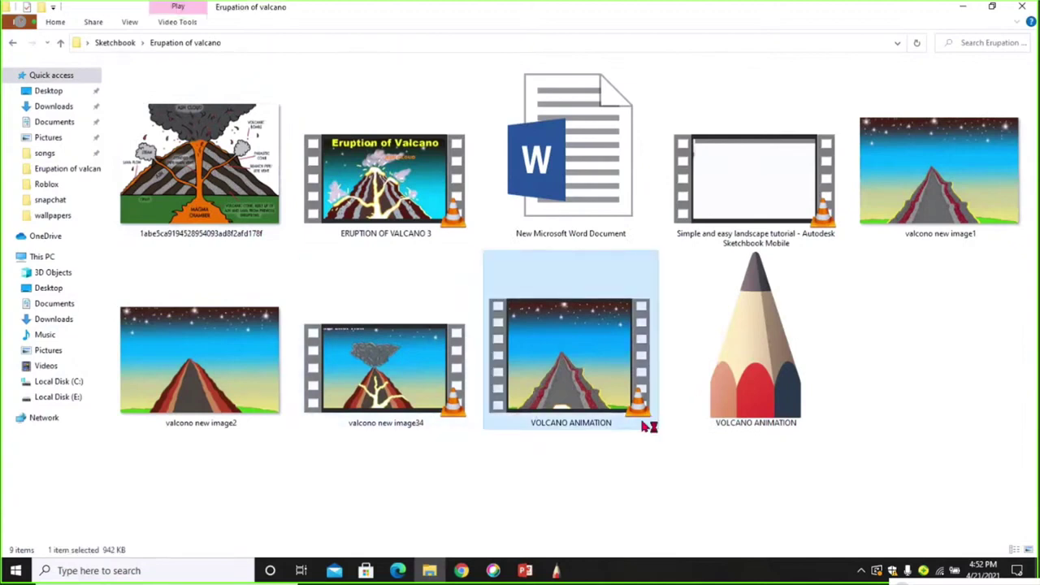
key(Return)
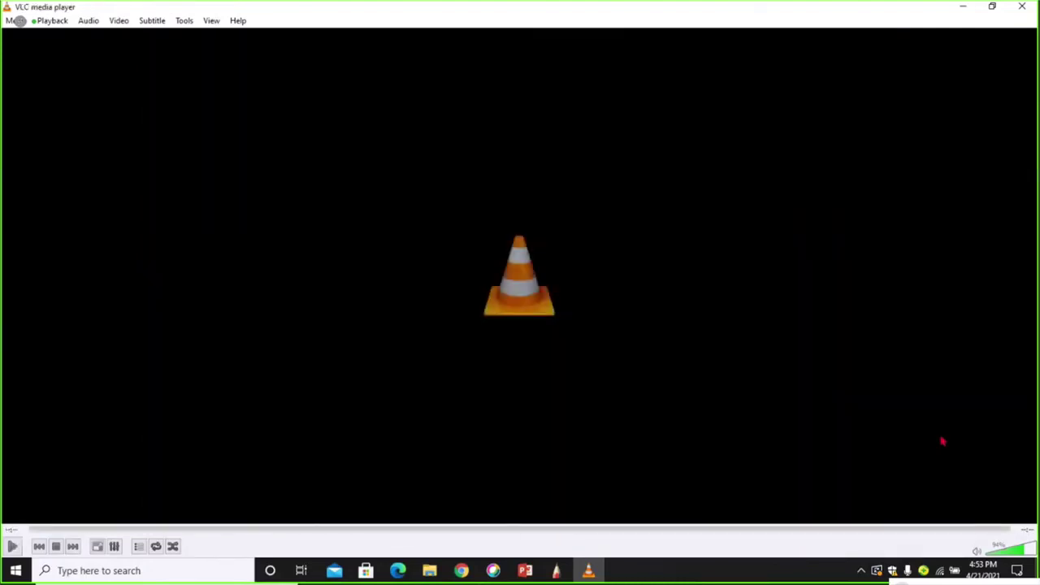
click(1020, 6)
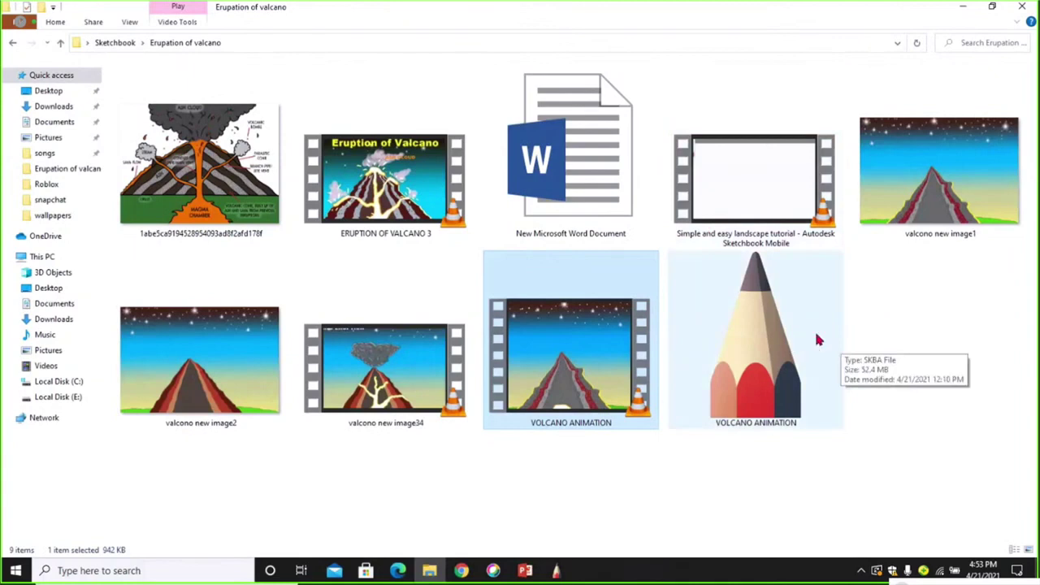
Step: Minimize the folder window and switch to the Autodesk Sketchbook presentation in PowerPoint
click(961, 7)
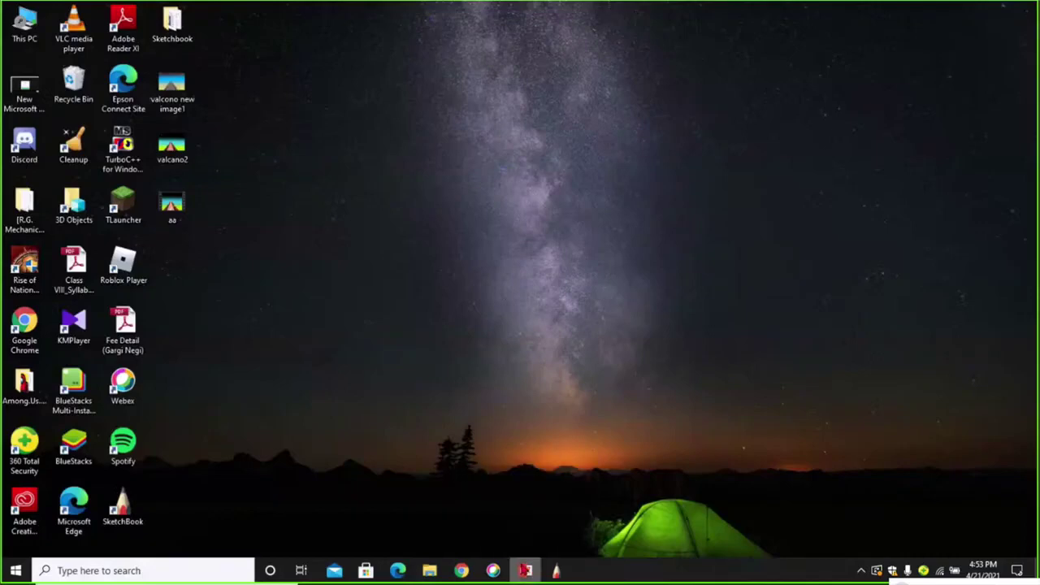
click(525, 570)
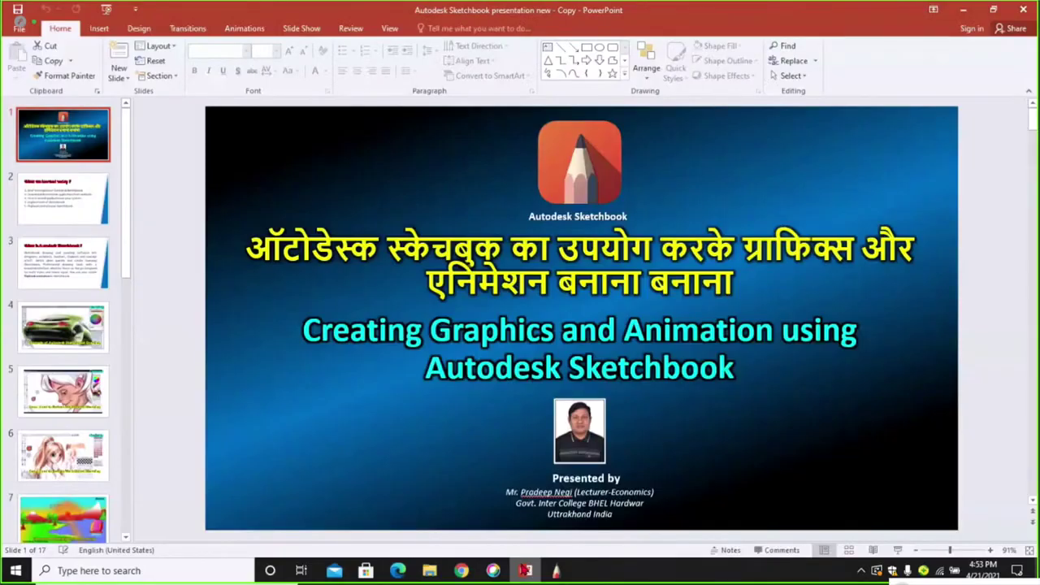